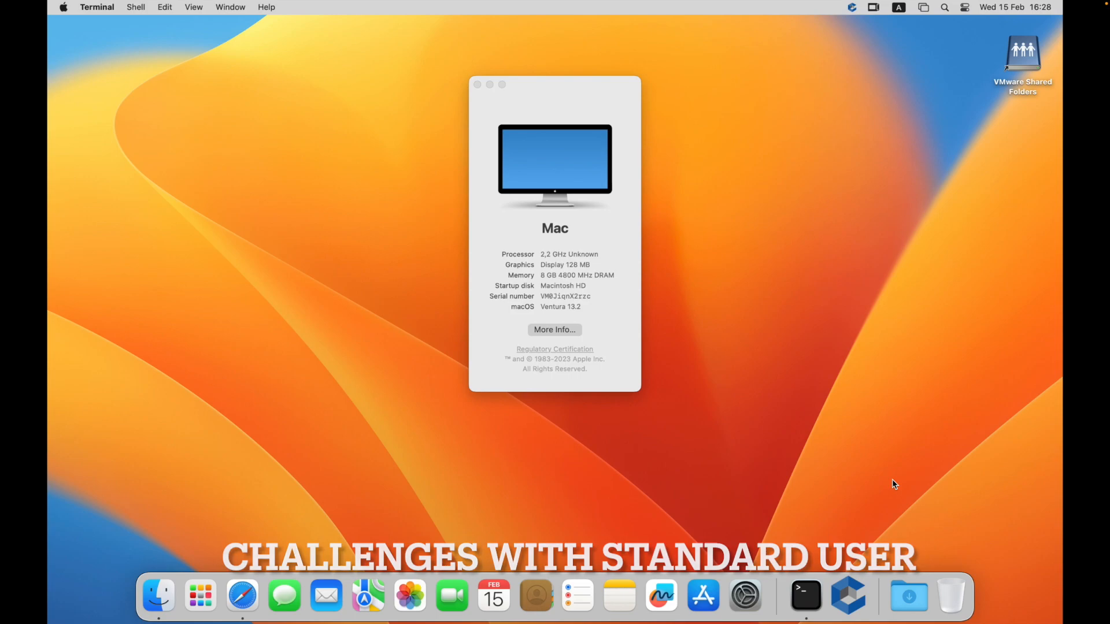
Step: Close the About This Mac window so the desktop is empty
{"action": "left_click", "coordinate": [477, 85]}
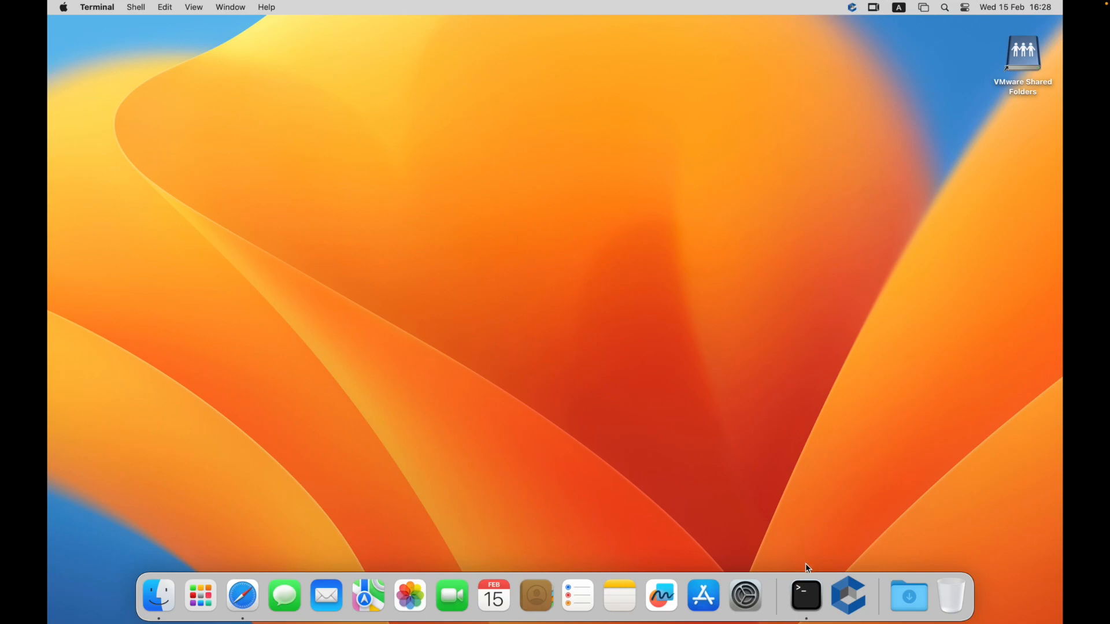
Step: Run sudo bash in Terminal as the standard user and get refused as not in sudoers
{"action": "left_click", "coordinate": [808, 599]}
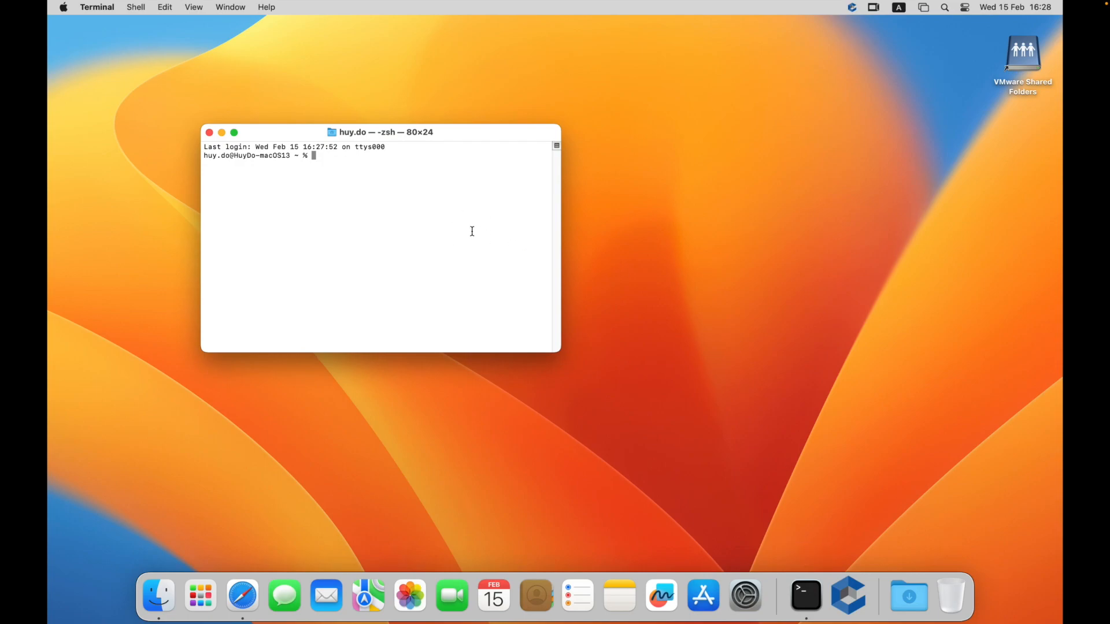
{"action": "type", "text": "sudo bash"}
{"action": "key", "text": "Return"}
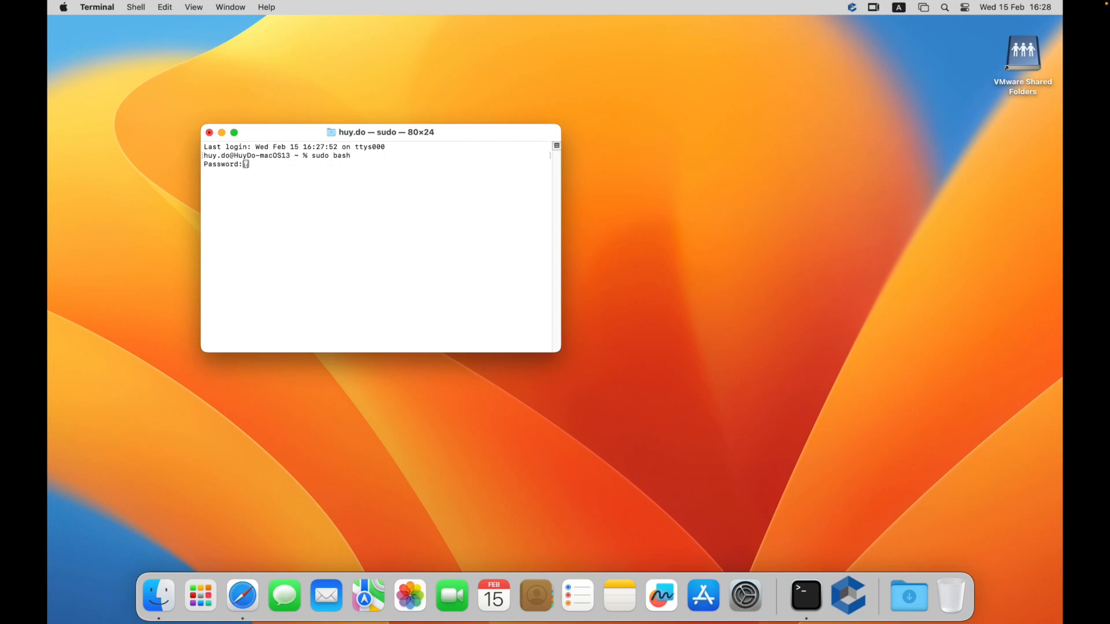
{"action": "key", "text": "Return"}
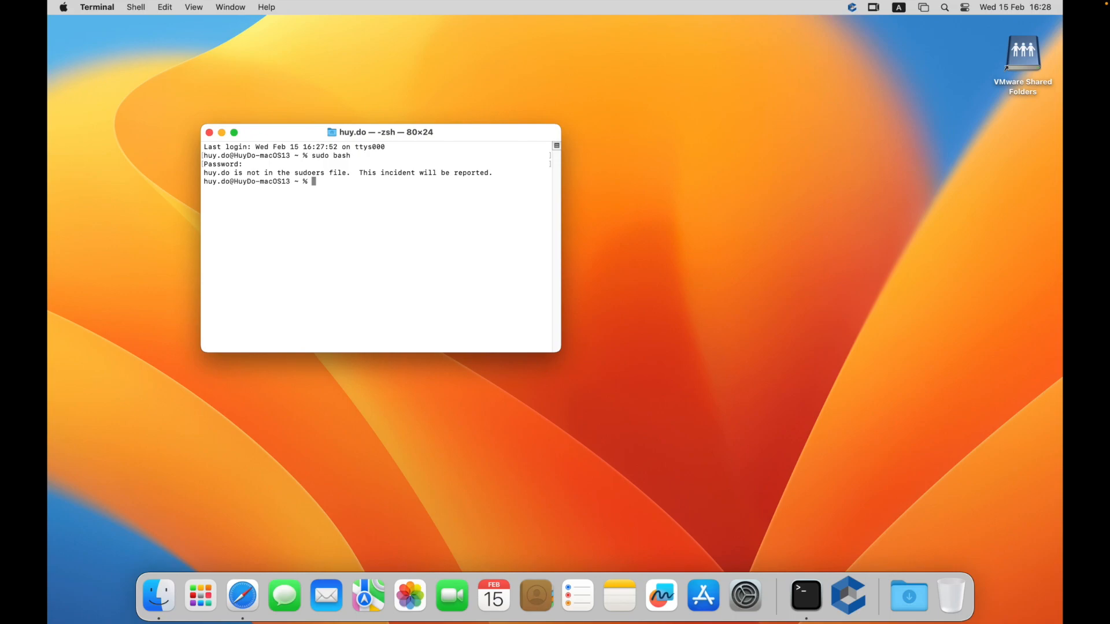
{"action": "left_click", "coordinate": [745, 595]}
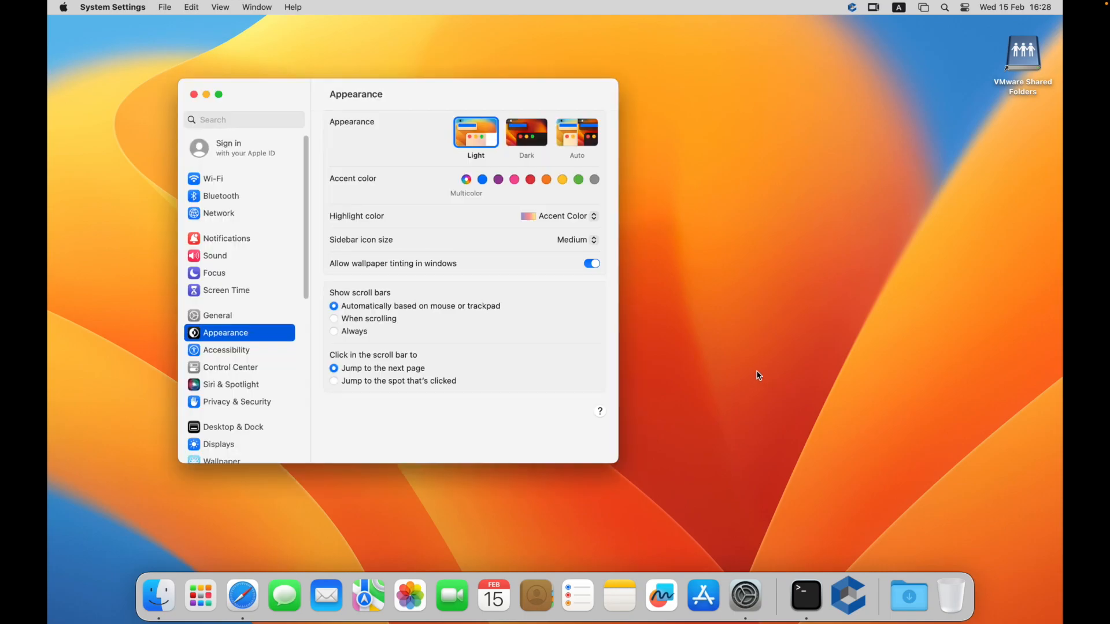
Step: Try adding a printer in Printers & Scanners and cancel the administrator login prompt
{"action": "scroll", "coordinate": [272, 418], "scroll_direction": "down", "scroll_amount": 5}
{"action": "scroll", "coordinate": [269, 422], "scroll_direction": "up", "scroll_amount": 2}
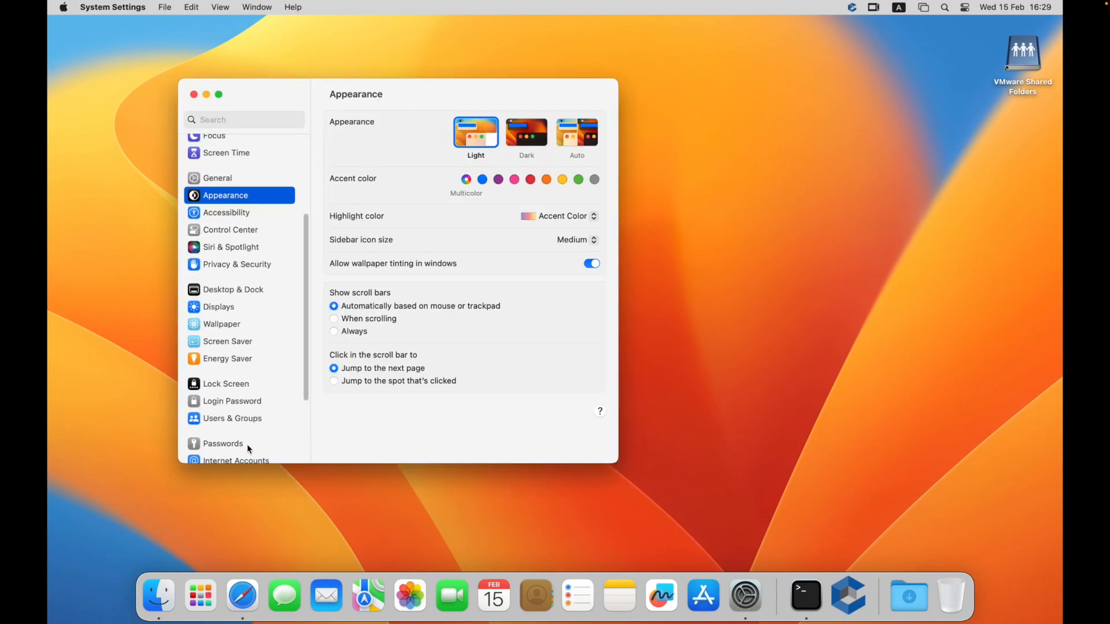
{"action": "scroll", "coordinate": [247, 448], "scroll_direction": "down", "scroll_amount": 5}
{"action": "left_click", "coordinate": [249, 449]}
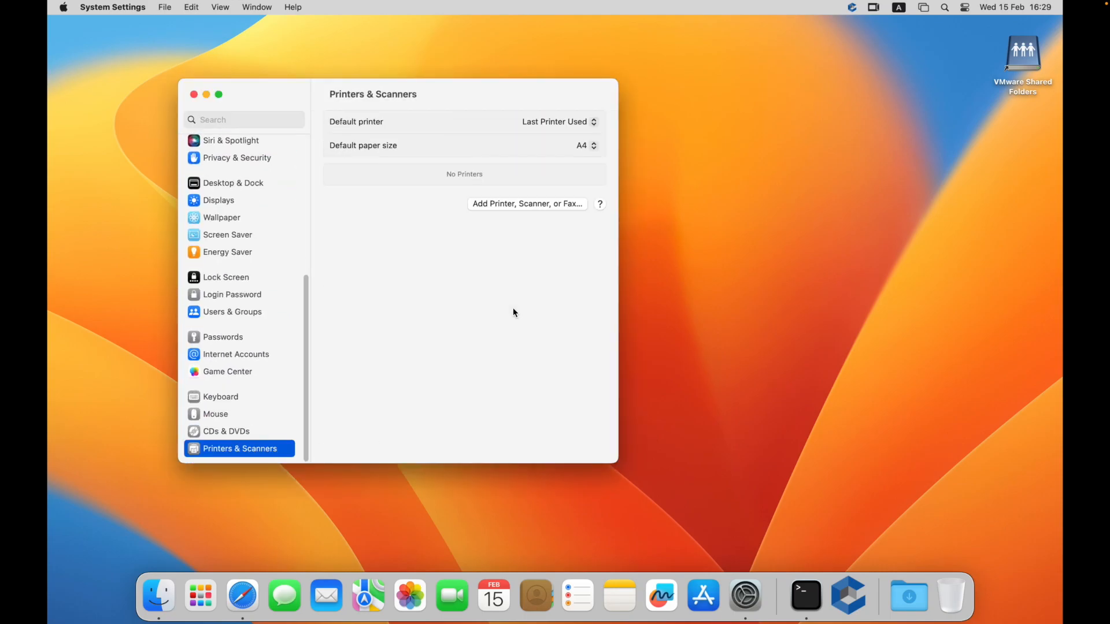
{"action": "left_click", "coordinate": [523, 205]}
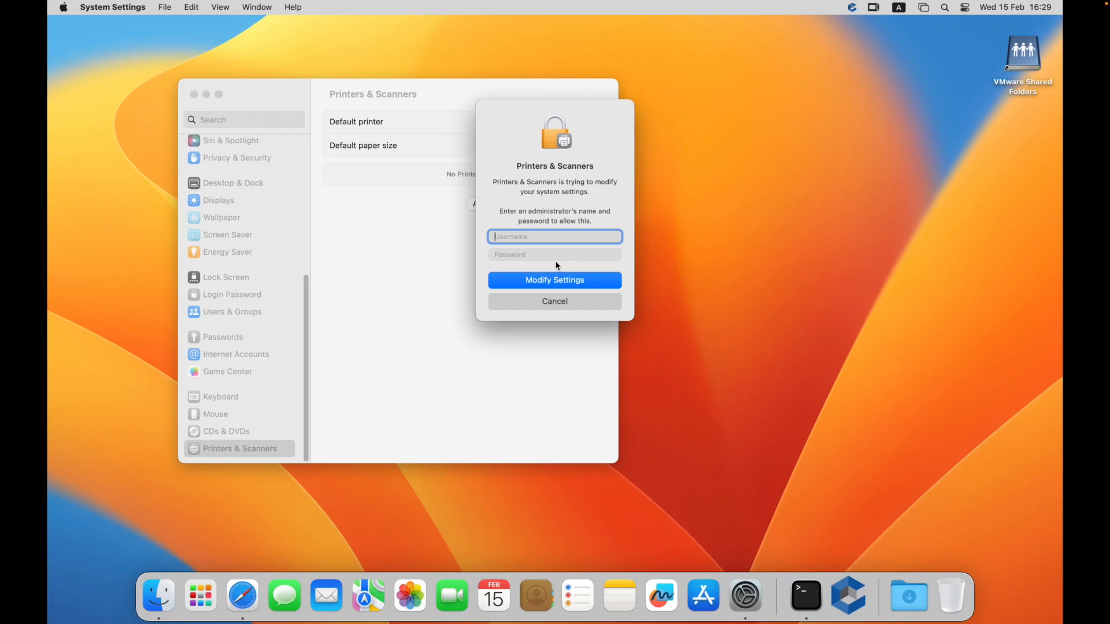
{"action": "left_click", "coordinate": [553, 301]}
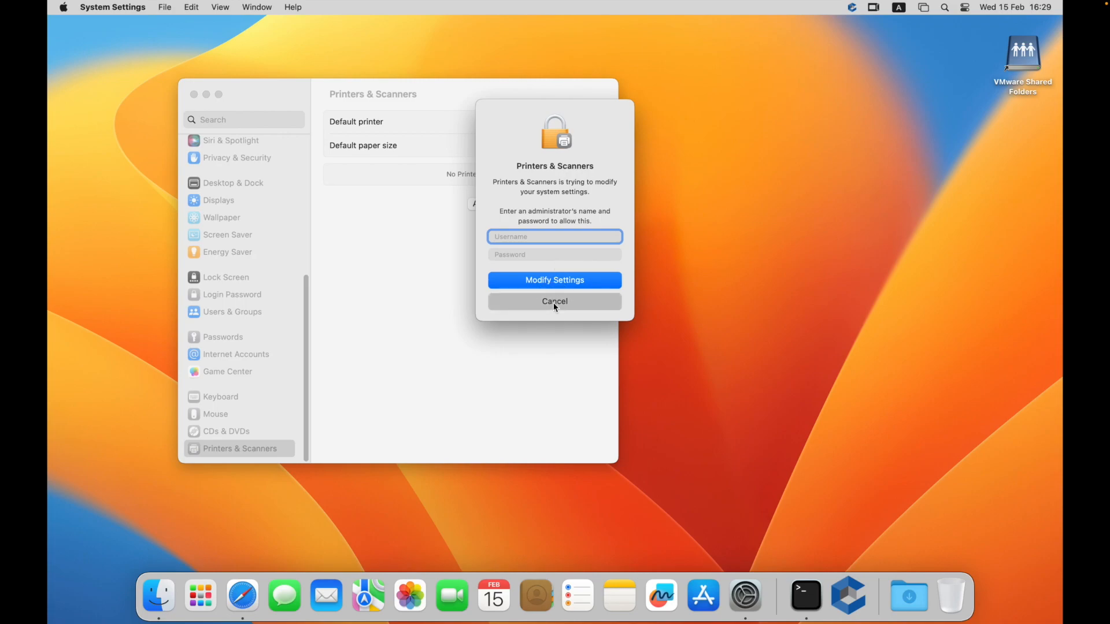
Step: Try changing the Date & Time network time source and dismiss the administrator unlock prompt
{"action": "scroll", "coordinate": [275, 286], "scroll_direction": "up", "scroll_amount": 5}
{"action": "scroll", "coordinate": [276, 287], "scroll_direction": "up", "scroll_amount": 1}
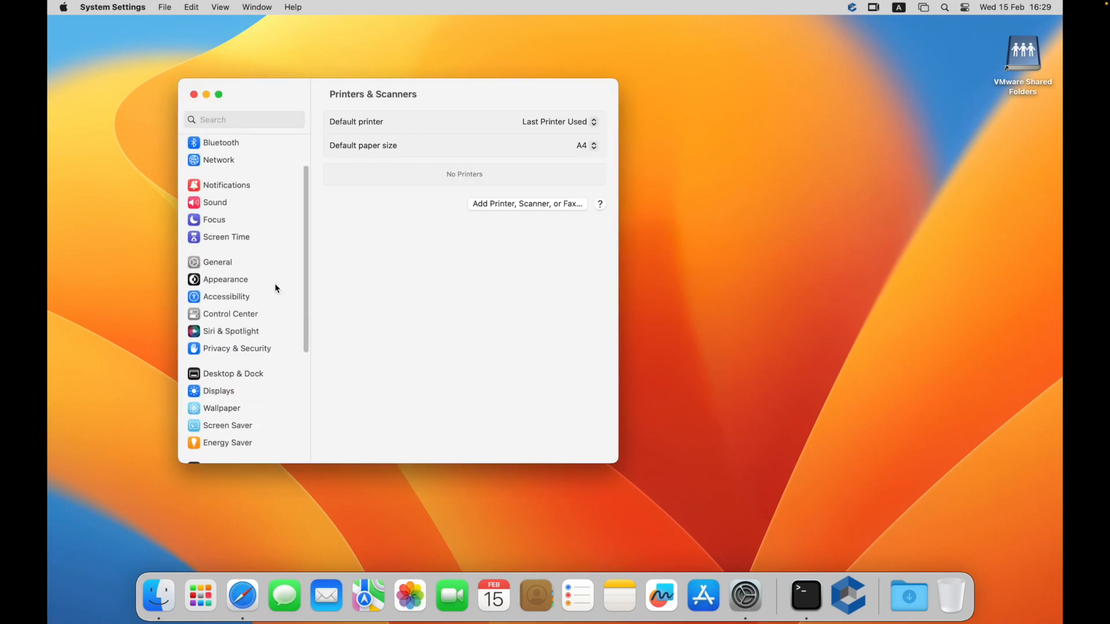
{"action": "scroll", "coordinate": [234, 175], "scroll_direction": "up", "scroll_amount": 3}
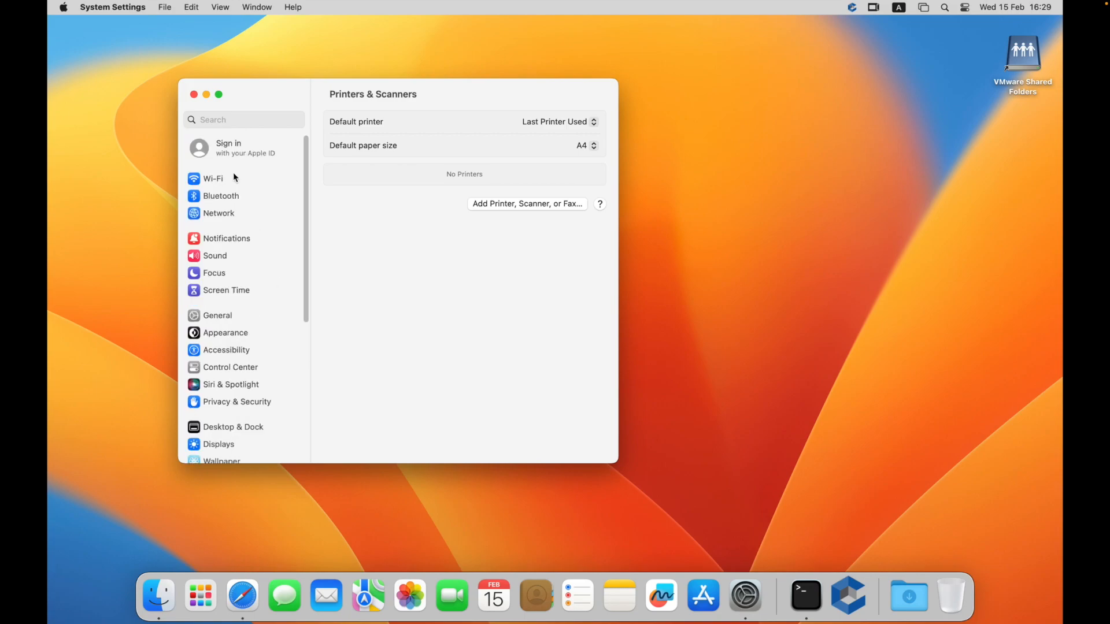
{"action": "left_click", "coordinate": [231, 313]}
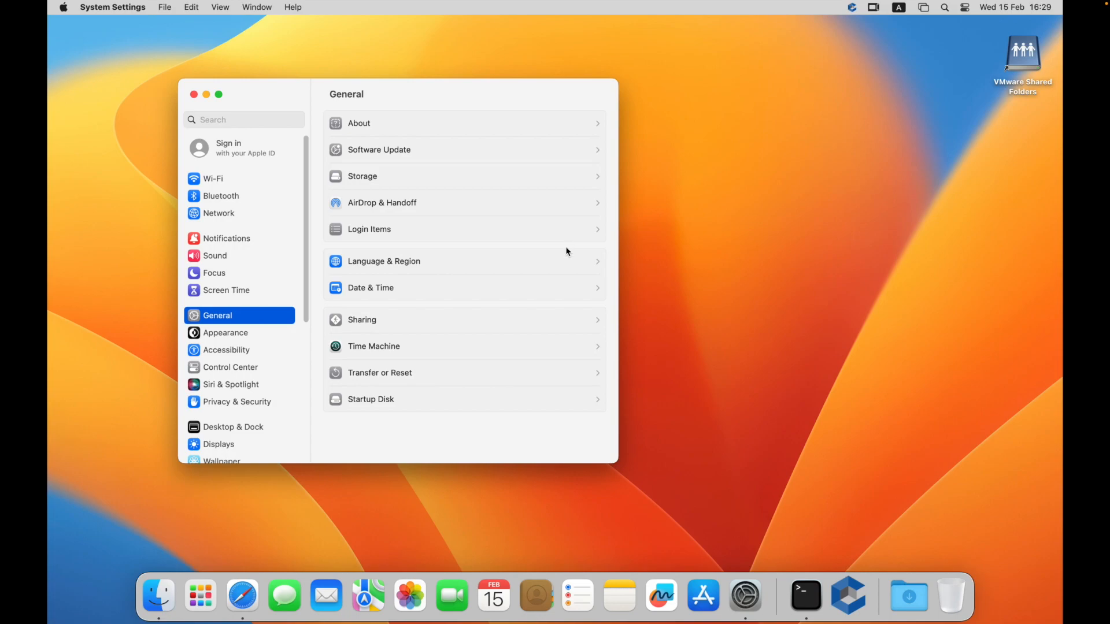
{"action": "left_click", "coordinate": [575, 289]}
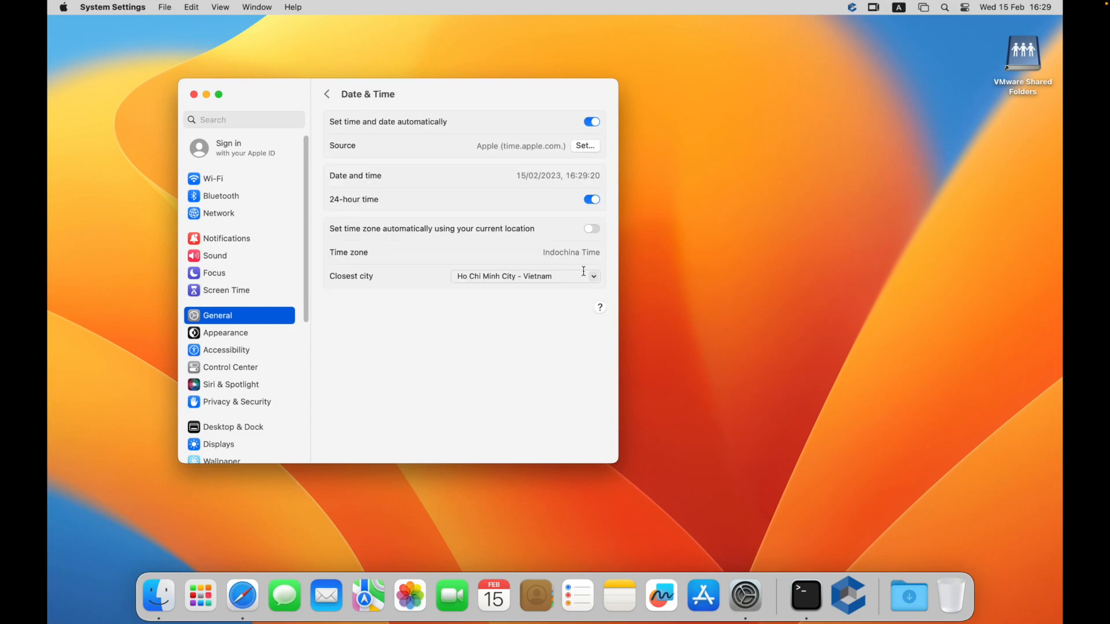
{"action": "left_click", "coordinate": [589, 147]}
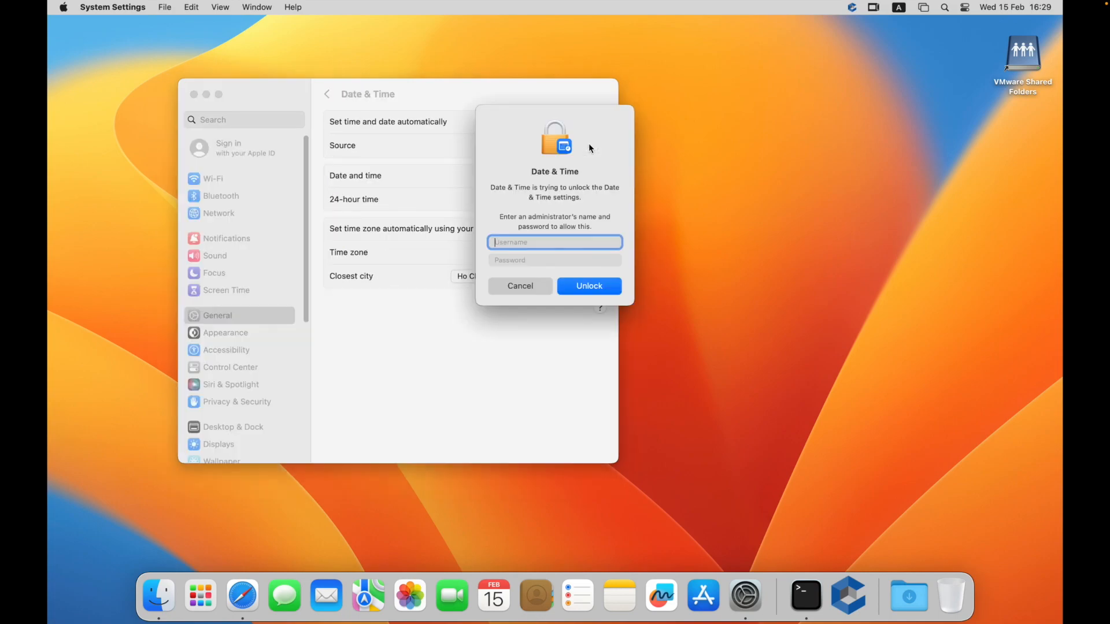
{"action": "left_click", "coordinate": [526, 287]}
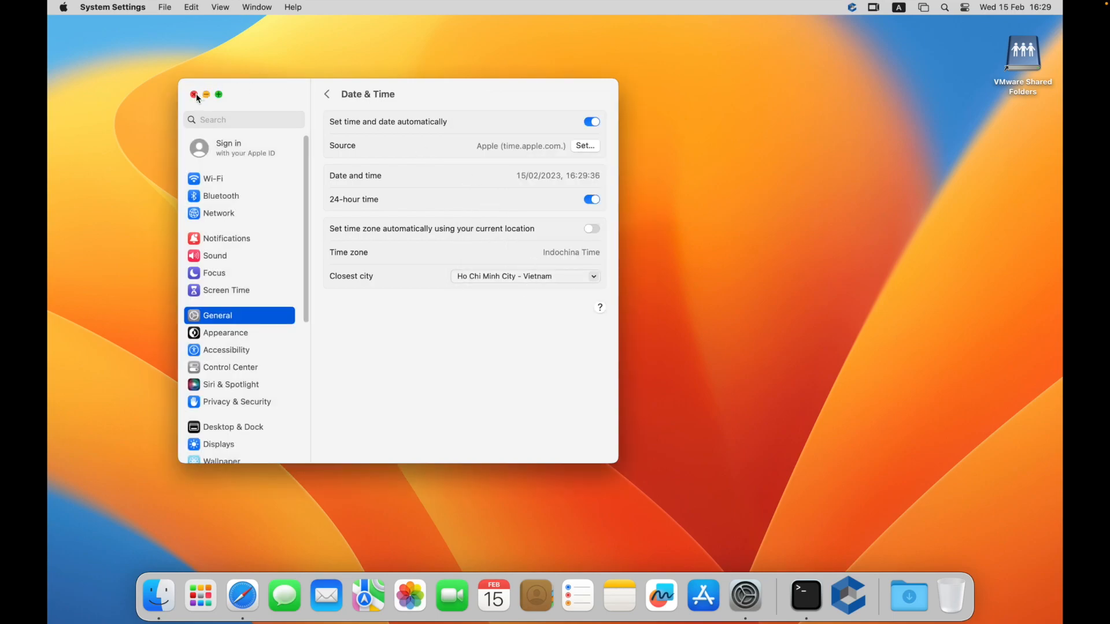
Step: Launch Install TeamViewer from the Workings > softs folder in Finder
{"action": "left_click", "coordinate": [155, 602]}
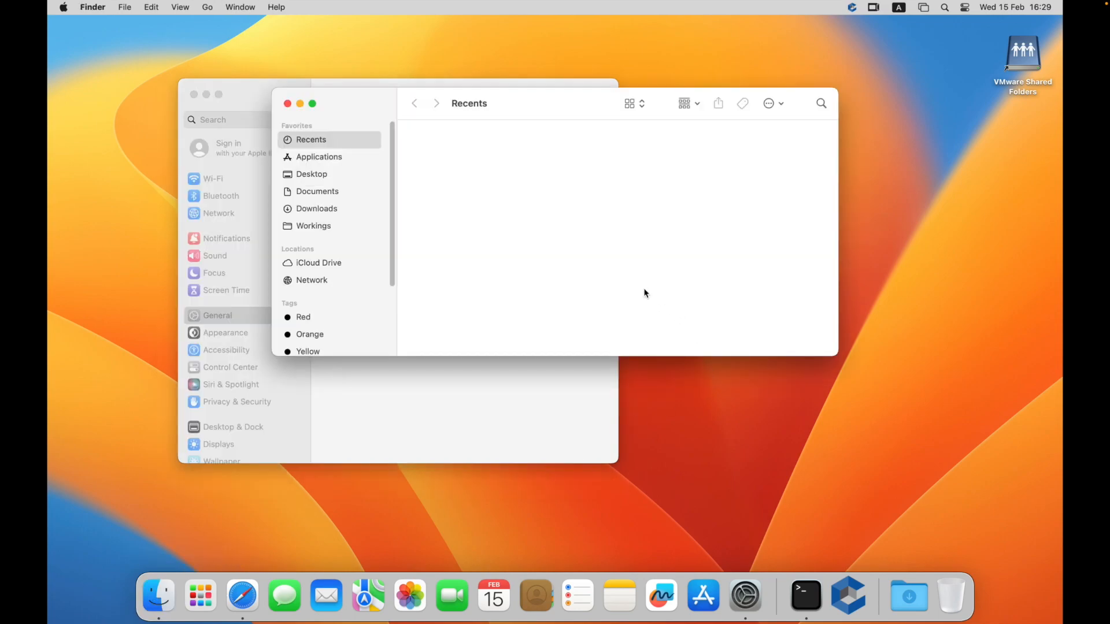
{"action": "left_click", "coordinate": [326, 226]}
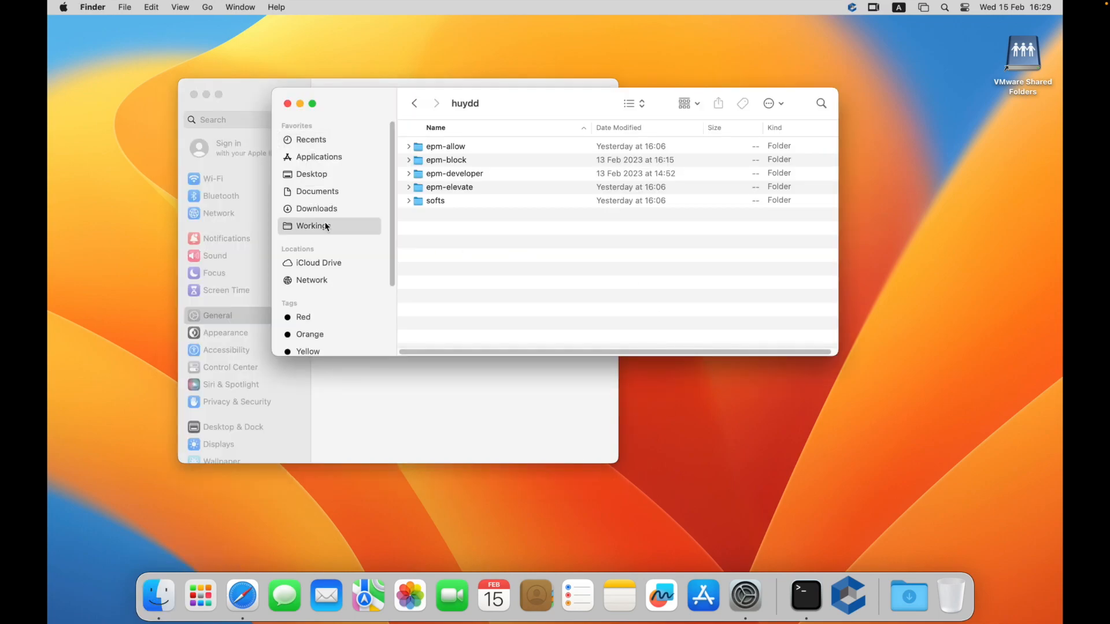
{"action": "double_click", "coordinate": [482, 201]}
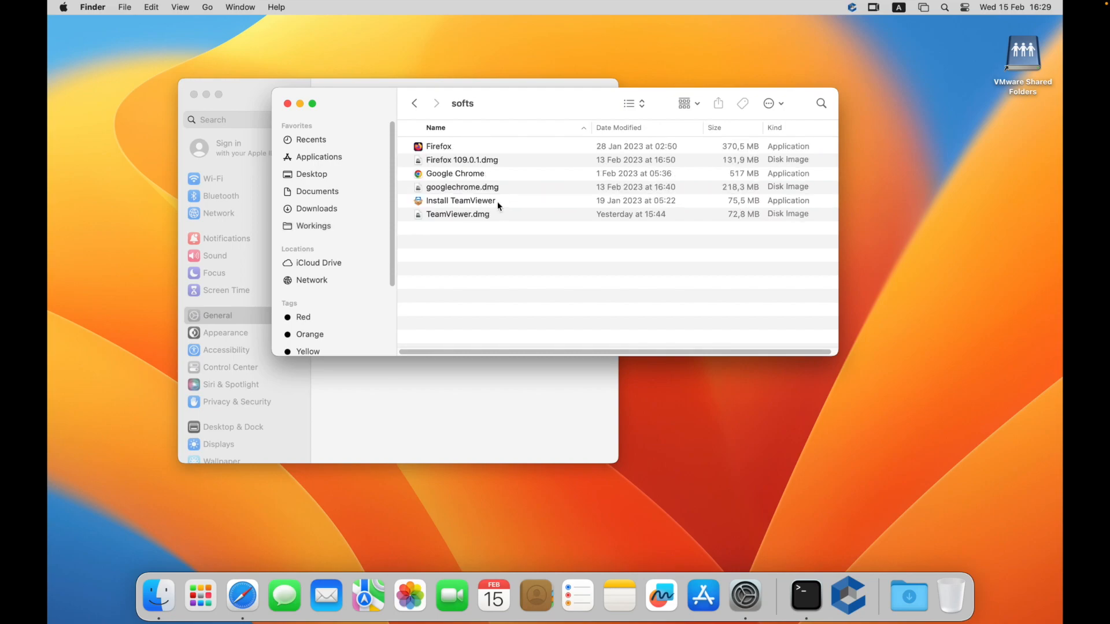
{"action": "double_click", "coordinate": [497, 201]}
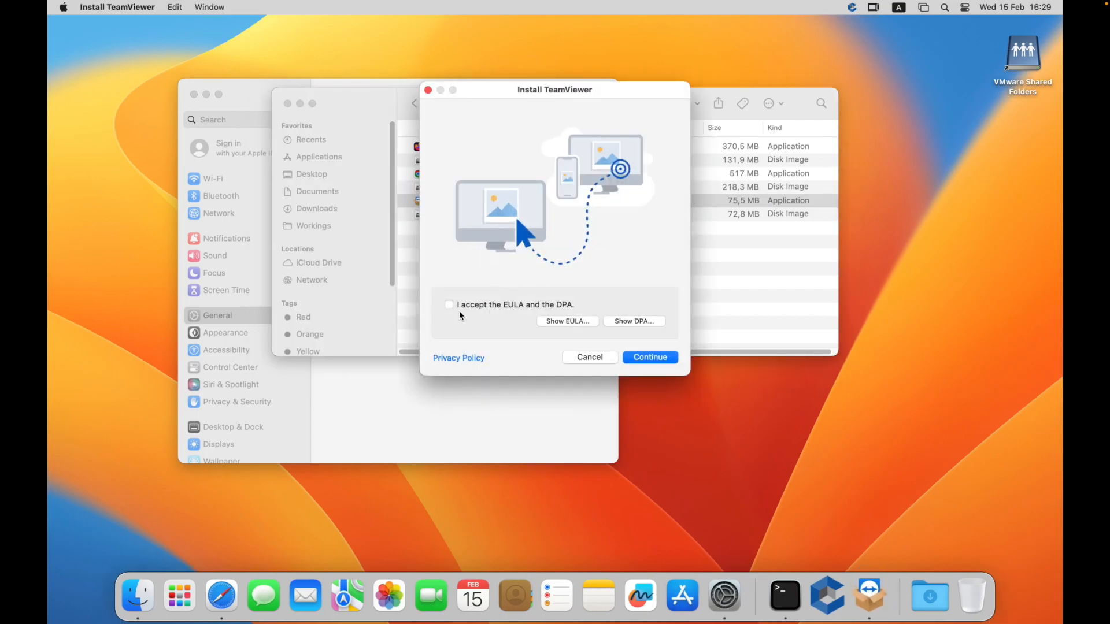
Step: Accept the EULA, advance to the admin prompt, cancel it, and close the installer and Finder
{"action": "left_click", "coordinate": [451, 306]}
{"action": "left_click", "coordinate": [651, 359]}
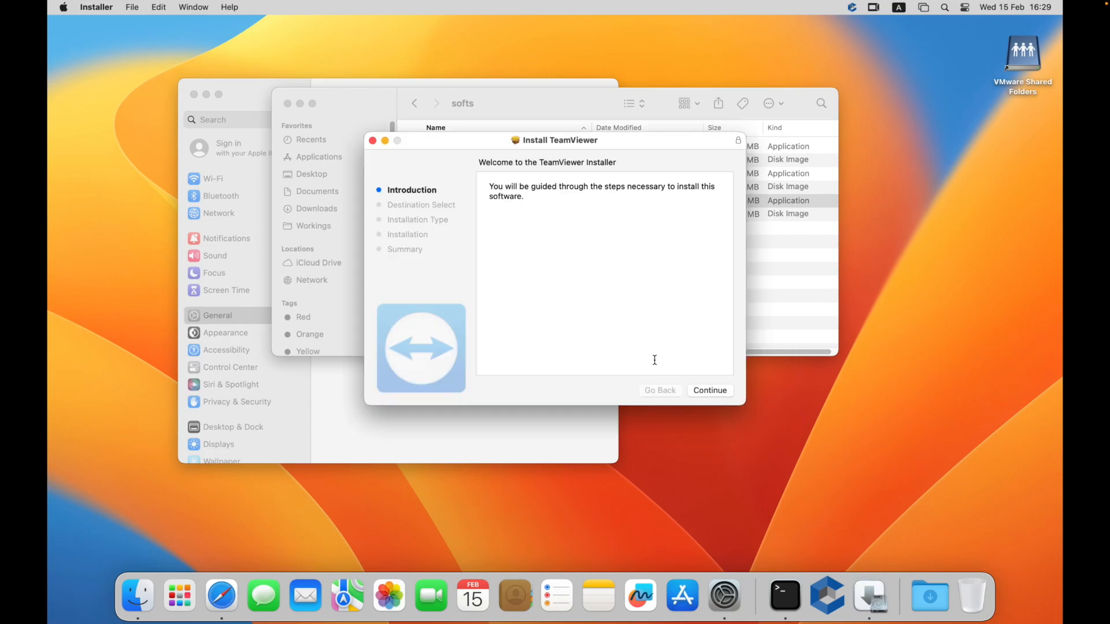
{"action": "left_click", "coordinate": [713, 390]}
{"action": "left_click", "coordinate": [714, 391]}
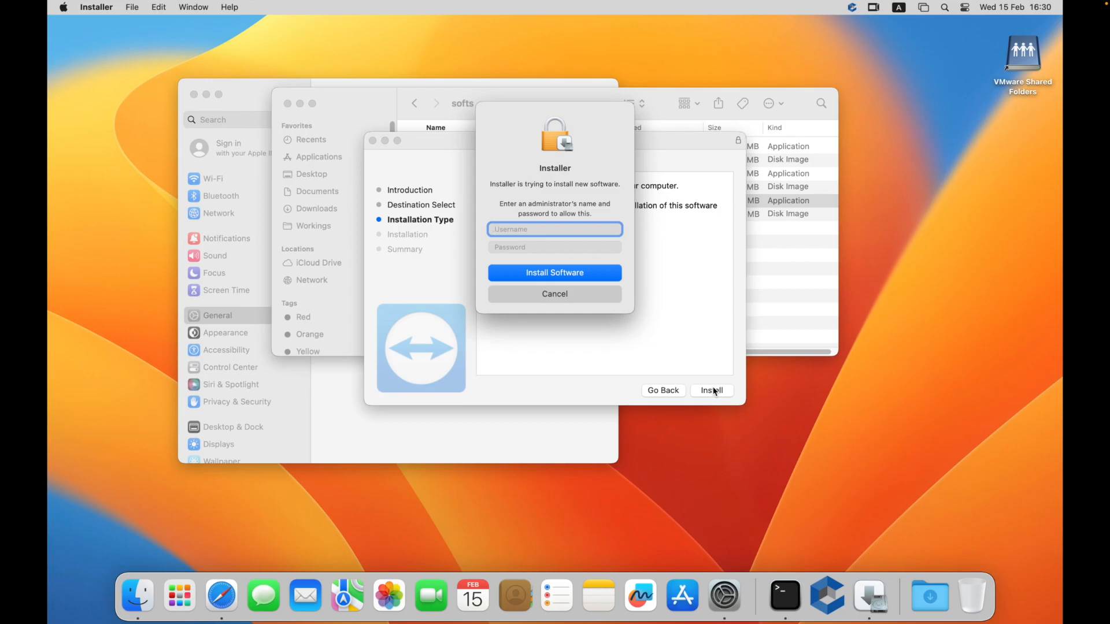
{"action": "left_click", "coordinate": [574, 293]}
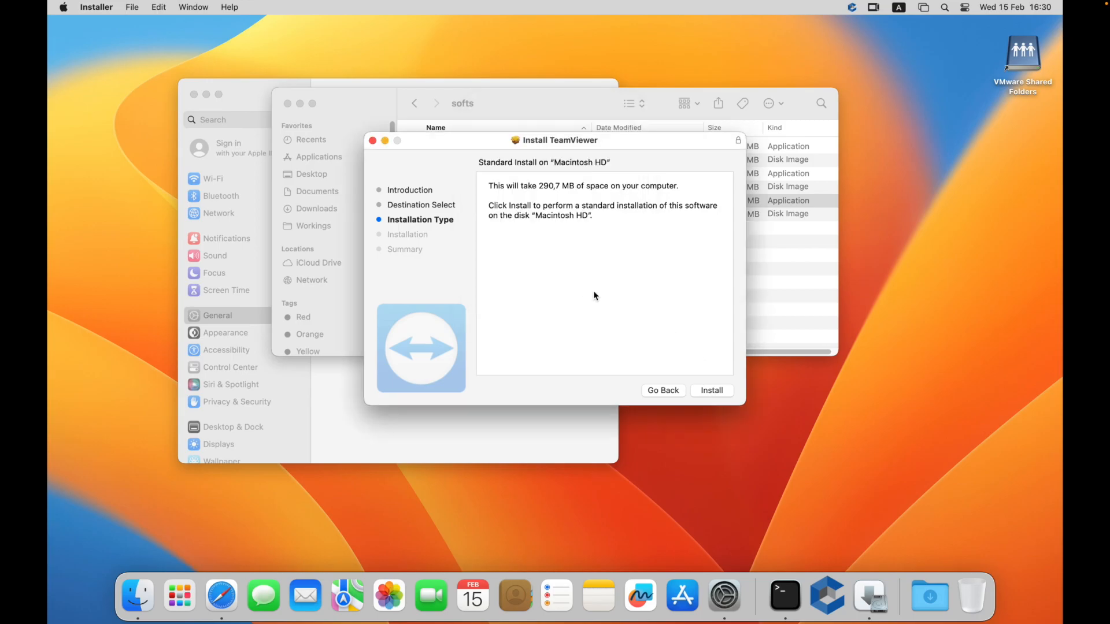
{"action": "left_click", "coordinate": [373, 140]}
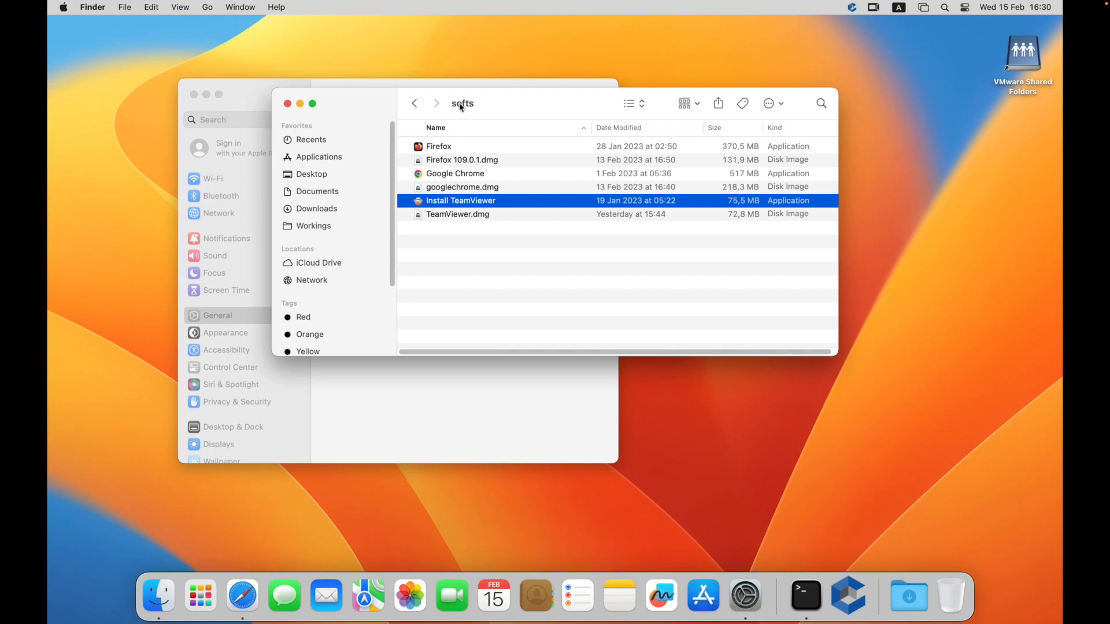
{"action": "left_click", "coordinate": [288, 103]}
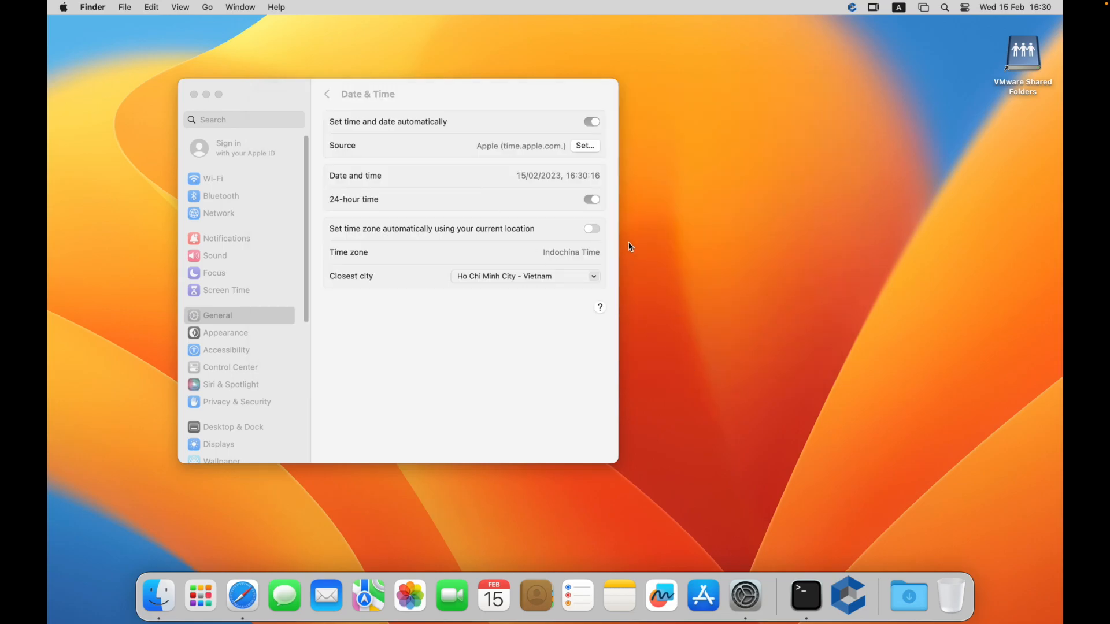
Step: Check the EPM Agent's About window showing version 22.12.0.671, then switch to the web console
{"action": "left_click", "coordinate": [195, 94]}
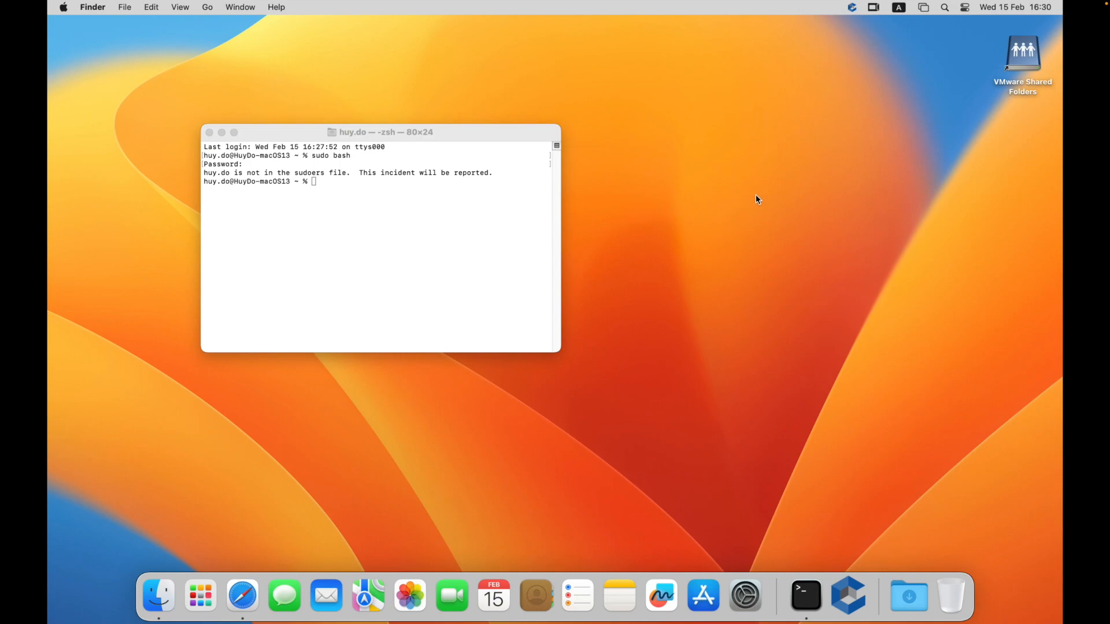
{"action": "left_click", "coordinate": [853, 8]}
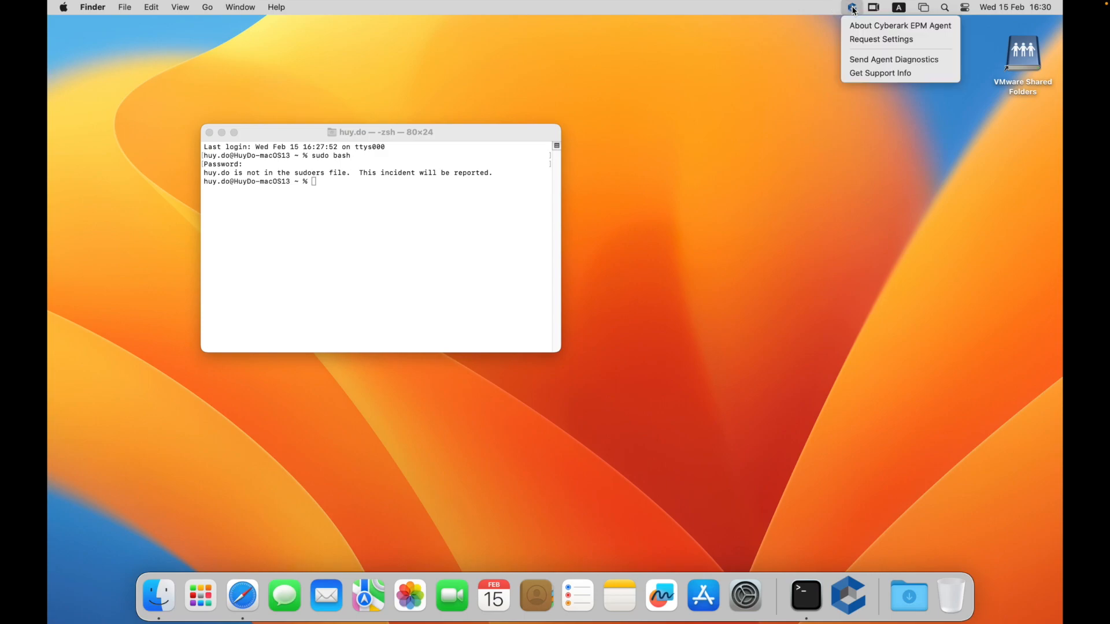
{"action": "left_click", "coordinate": [861, 26]}
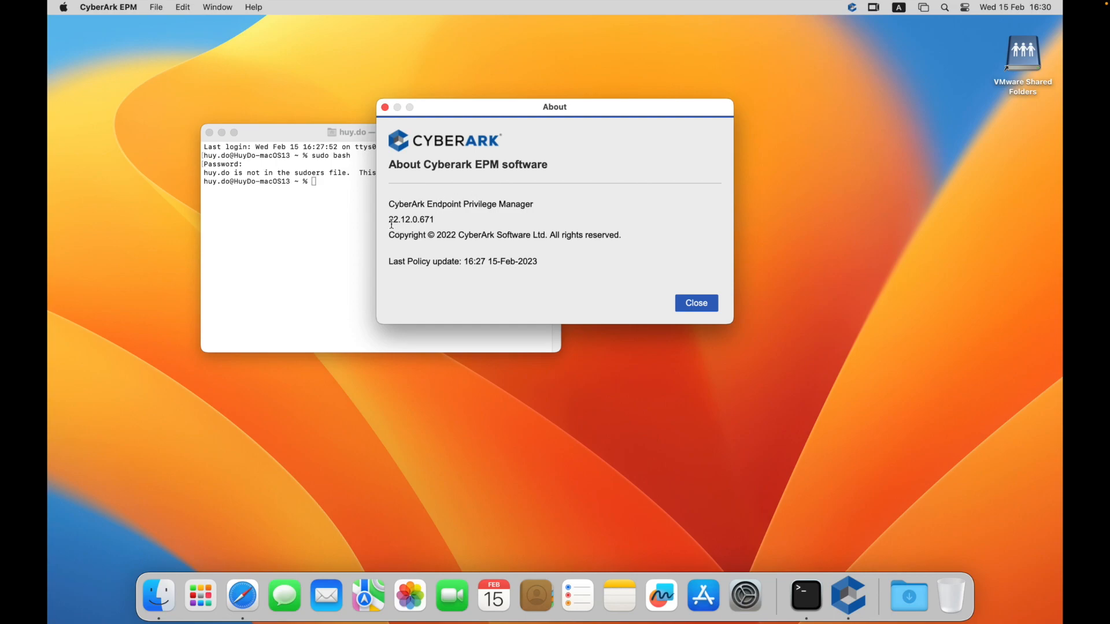
{"action": "left_click_drag", "start_coordinate": [389, 220], "coordinate": [411, 220]}
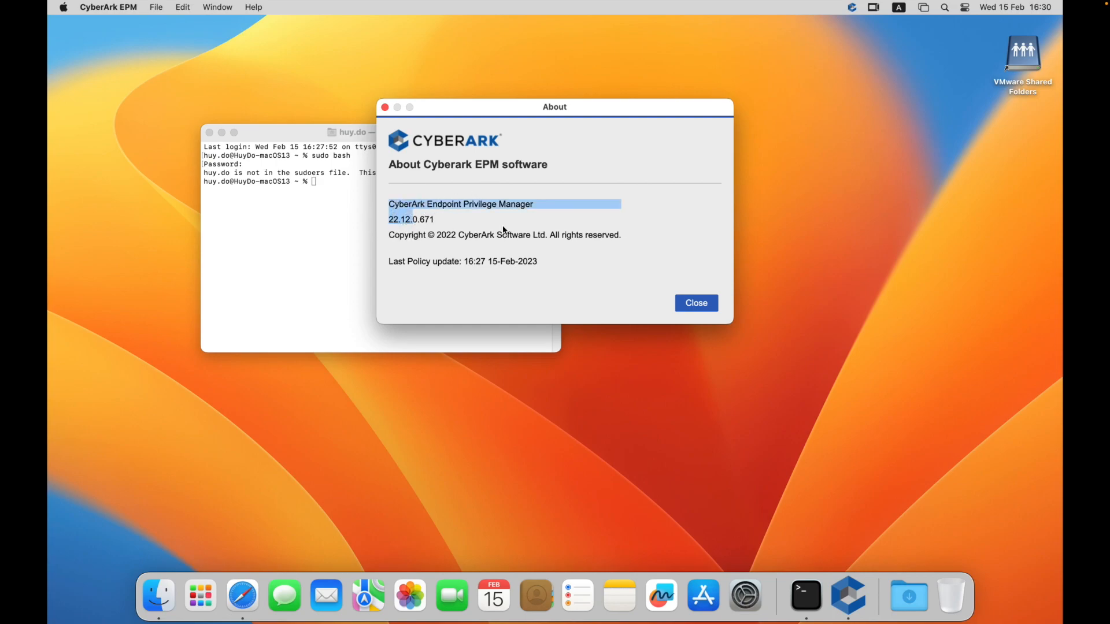
{"action": "left_click", "coordinate": [601, 218]}
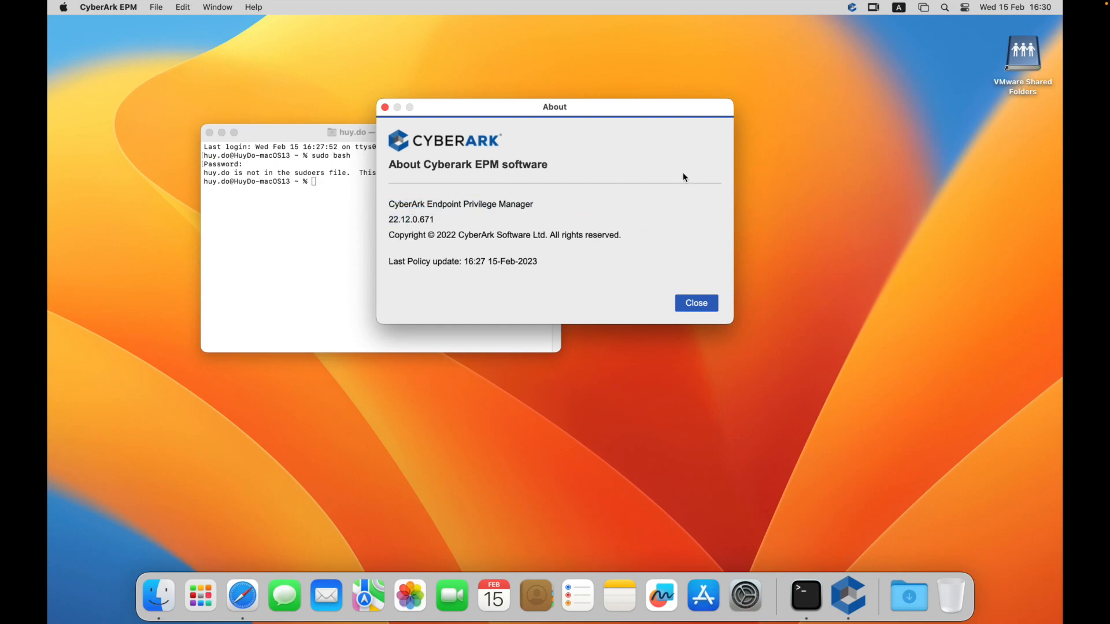
{"action": "left_click", "coordinate": [385, 107]}
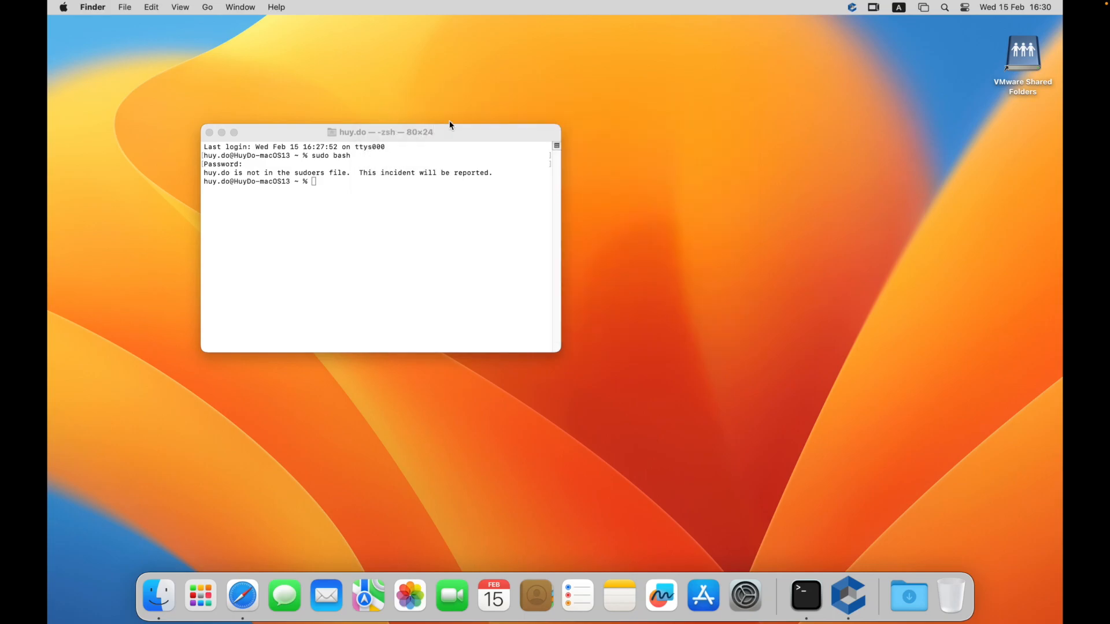
{"action": "key", "text": "ctrl+Left"}
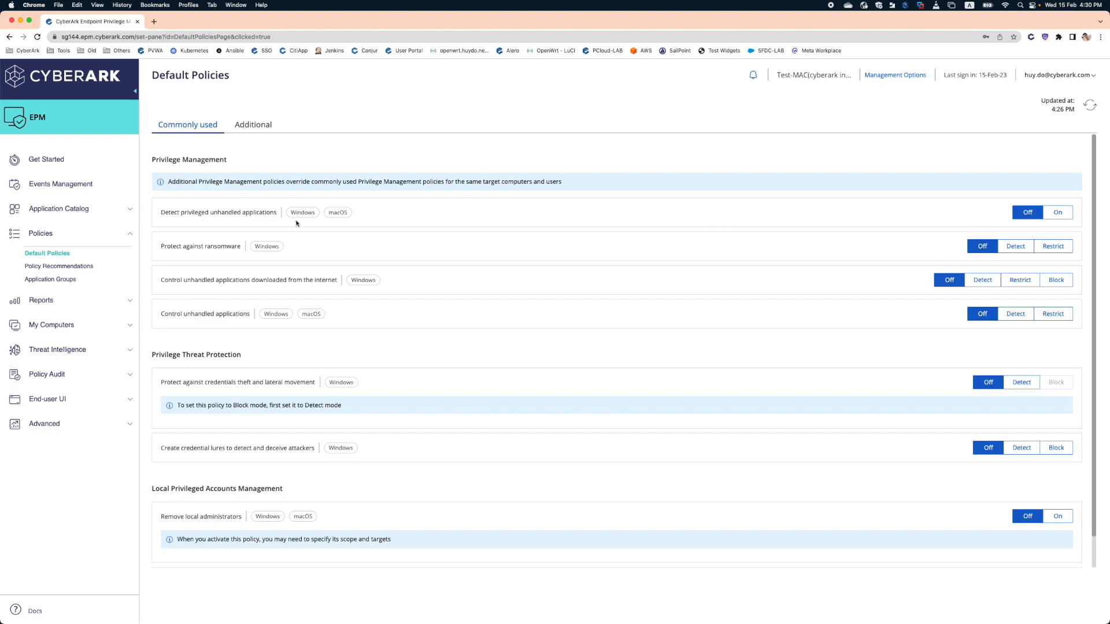
Step: Refresh Default Policies and turn On Detect privileged unhandled applications, raising its confirmation
{"action": "left_click", "coordinate": [49, 254]}
{"action": "left_click", "coordinate": [1057, 213]}
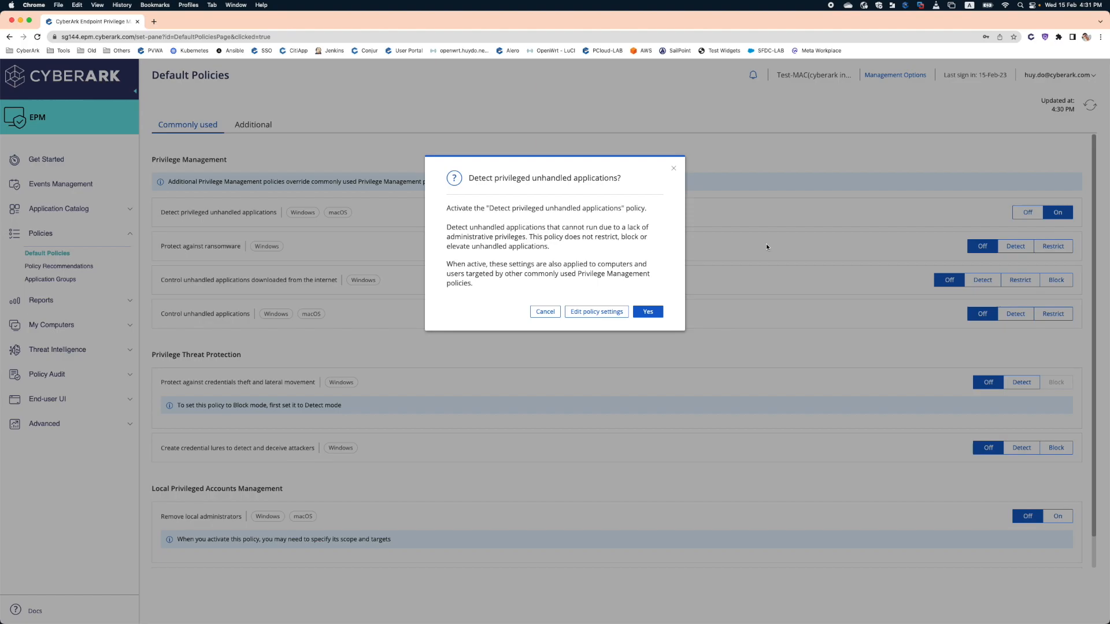
Step: Review the Detect privileged unhandled applications settings, keep the defaults, and save with confirmation
{"action": "left_click", "coordinate": [589, 314]}
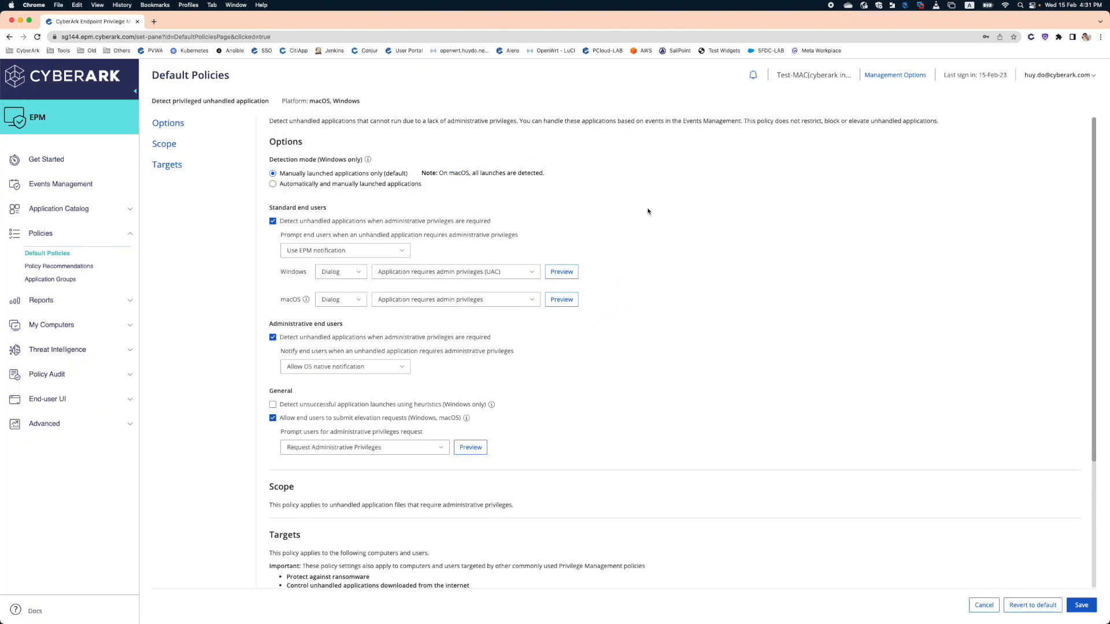
{"action": "scroll", "coordinate": [677, 203], "scroll_direction": "down", "scroll_amount": 1}
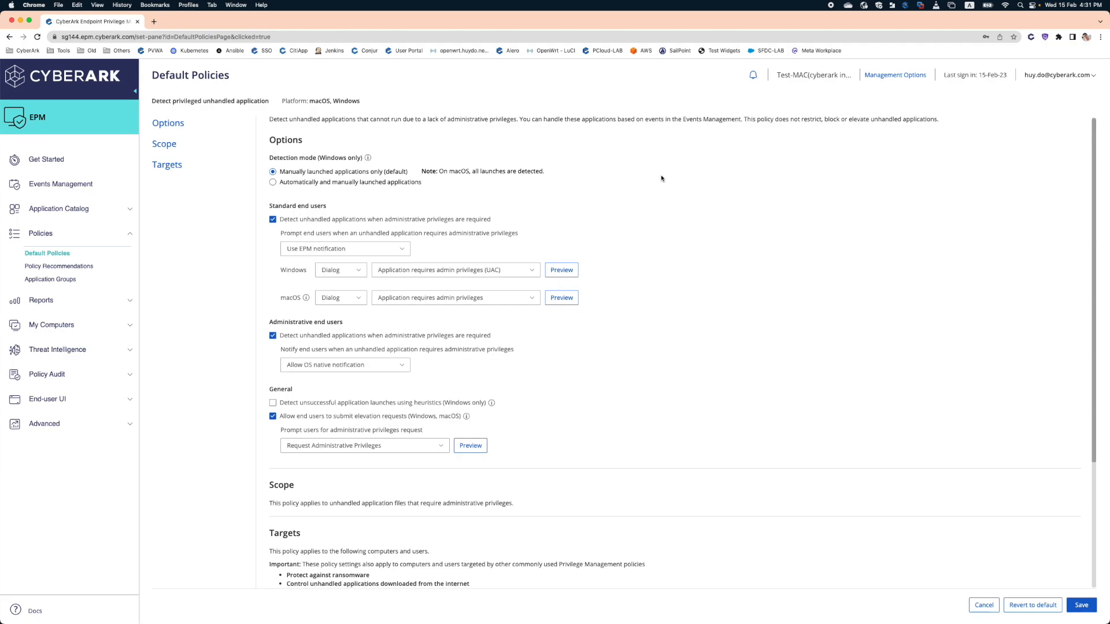
{"action": "scroll", "coordinate": [662, 178], "scroll_direction": "up", "scroll_amount": 1}
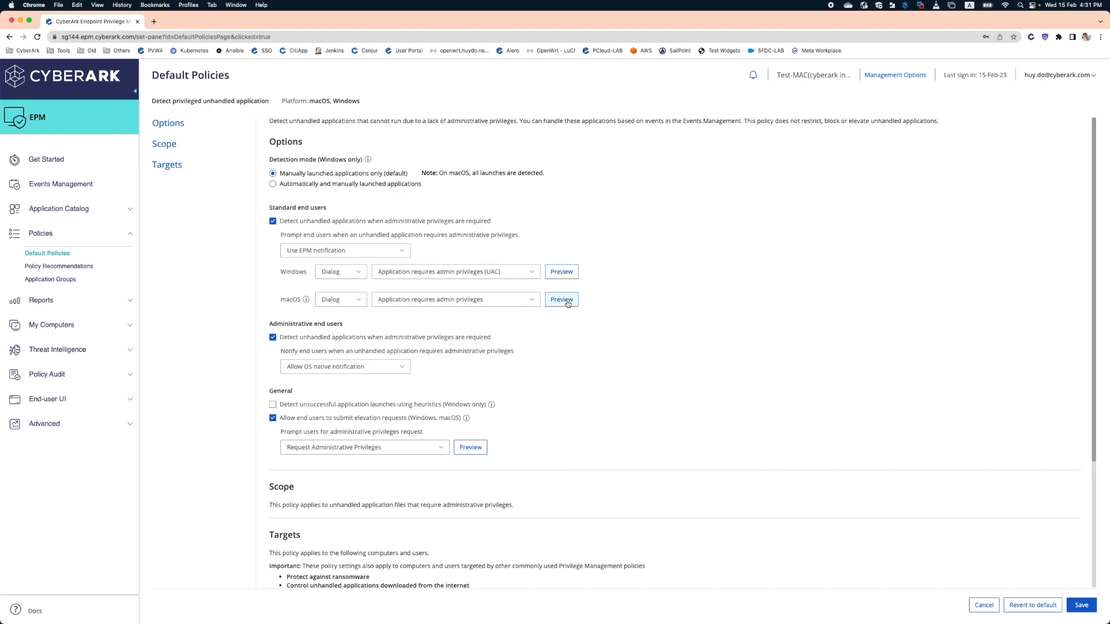
{"action": "scroll", "coordinate": [518, 360], "scroll_direction": "down", "scroll_amount": 1}
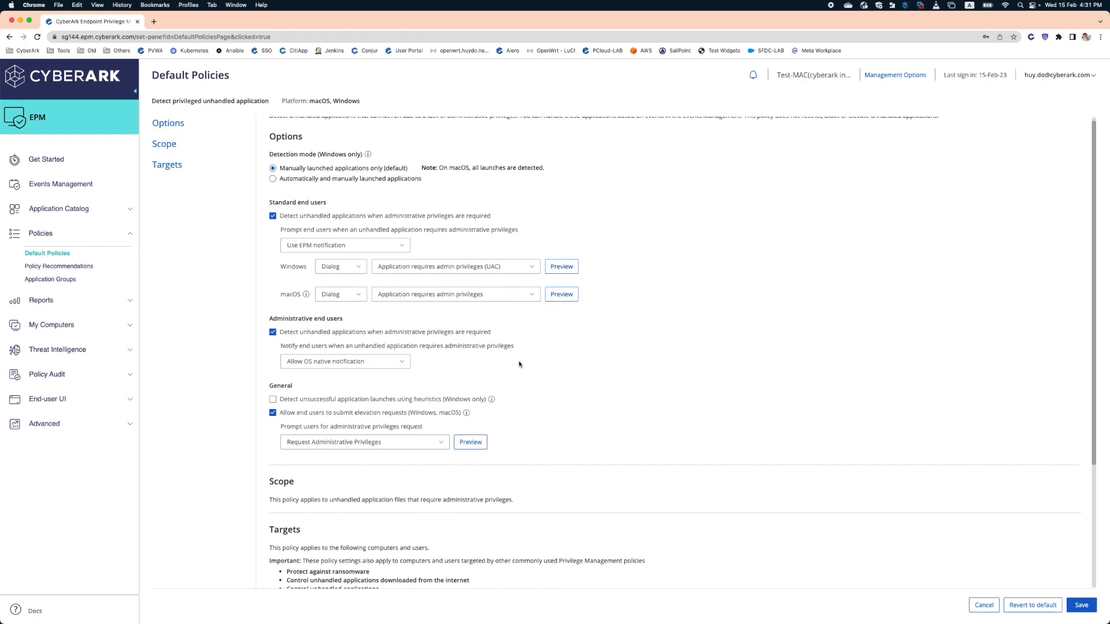
{"action": "scroll", "coordinate": [521, 365], "scroll_direction": "down", "scroll_amount": 5}
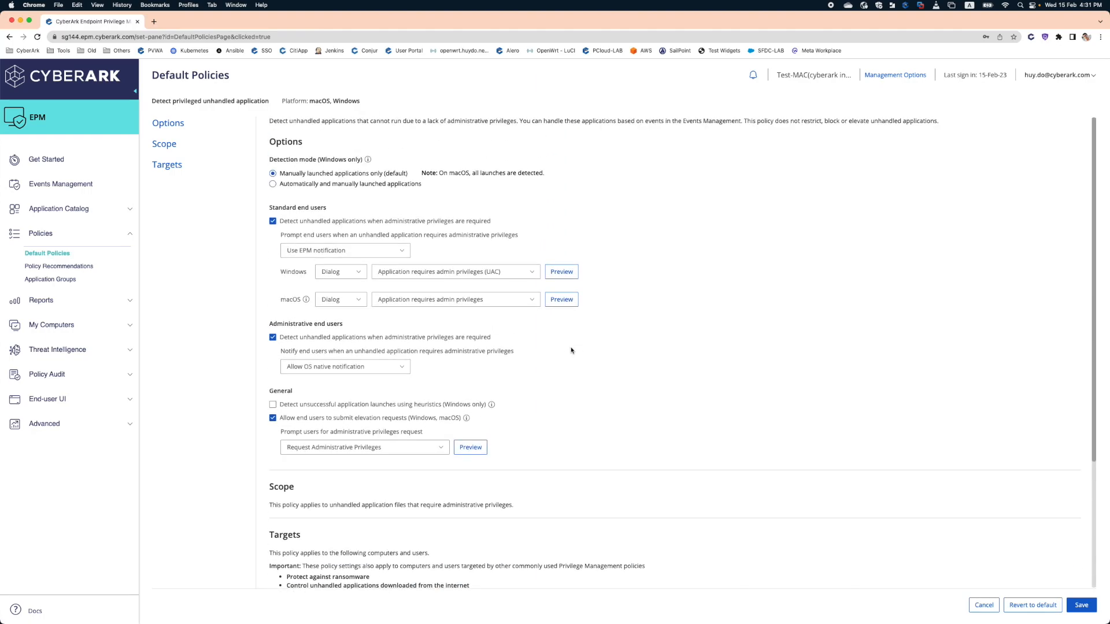
{"action": "left_click", "coordinate": [1080, 605]}
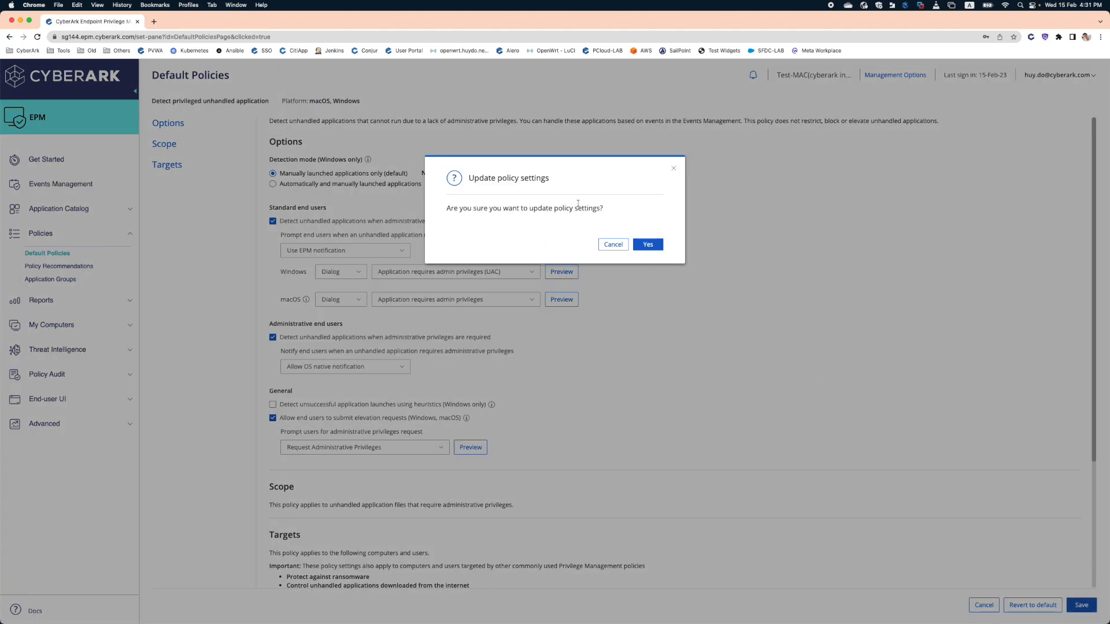
{"action": "left_click", "coordinate": [647, 244]}
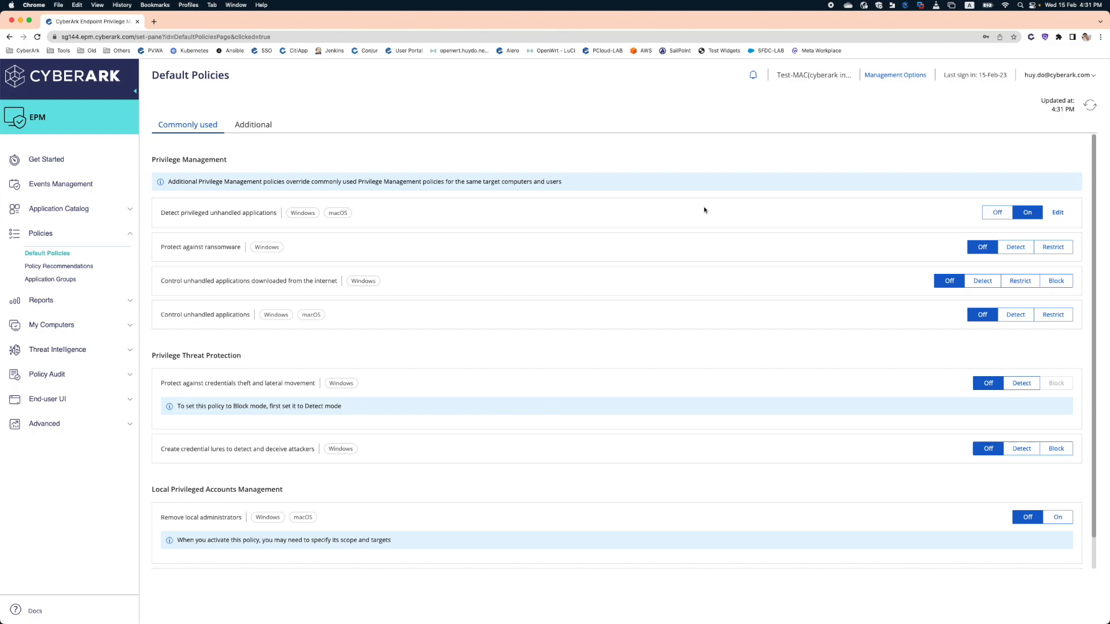
Step: On the Mac, use the EPM Agent's Request Settings to fetch the latest policies
{"action": "key", "text": "ctrl+Right"}
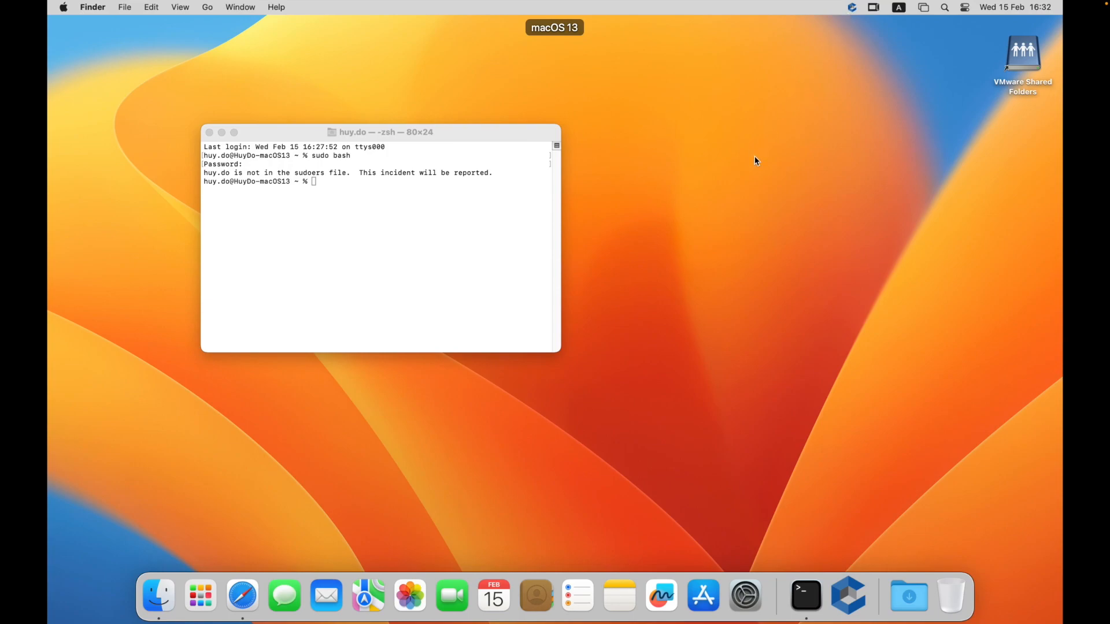
{"action": "left_click", "coordinate": [852, 8]}
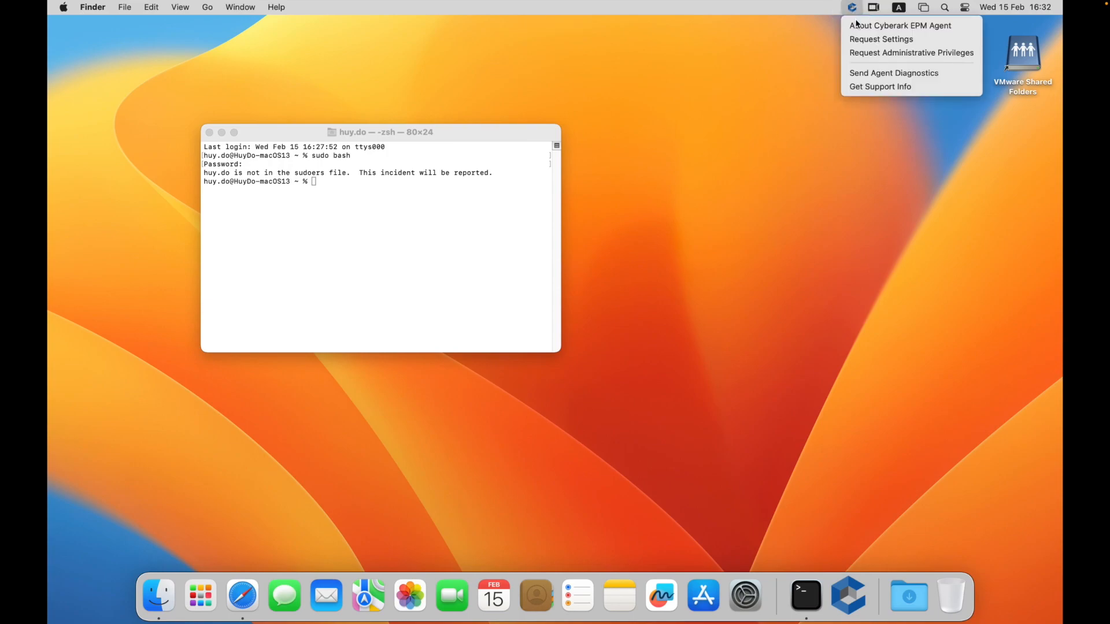
{"action": "left_click", "coordinate": [862, 37]}
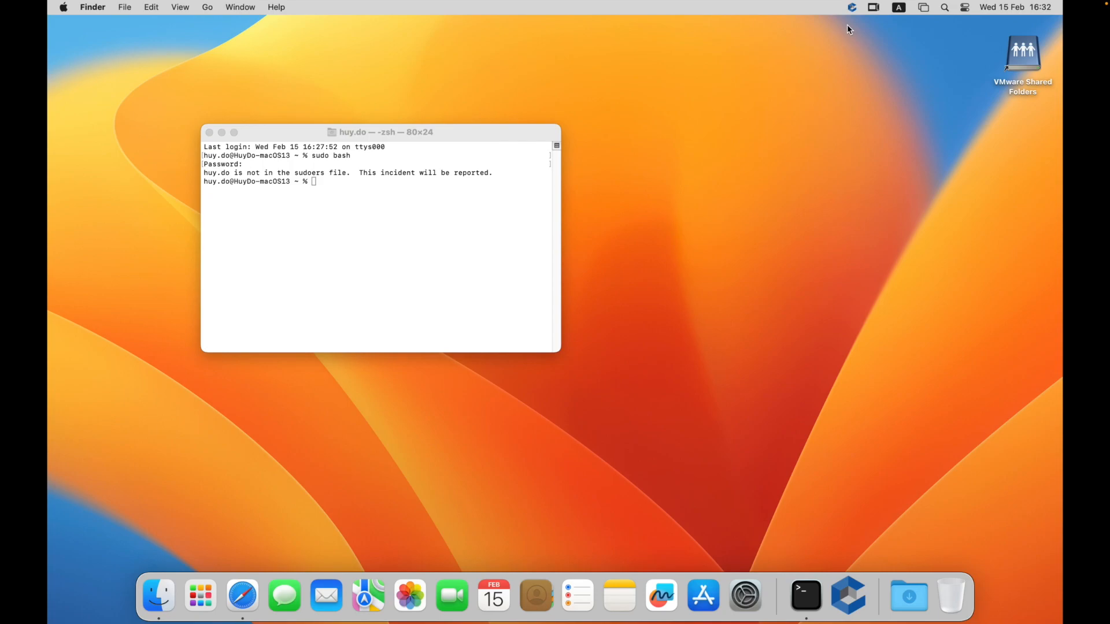
Step: Verify in About Cyberark EPM Agent that the last policy update reads 16:32 15-Feb-2023
{"action": "left_click", "coordinate": [852, 8]}
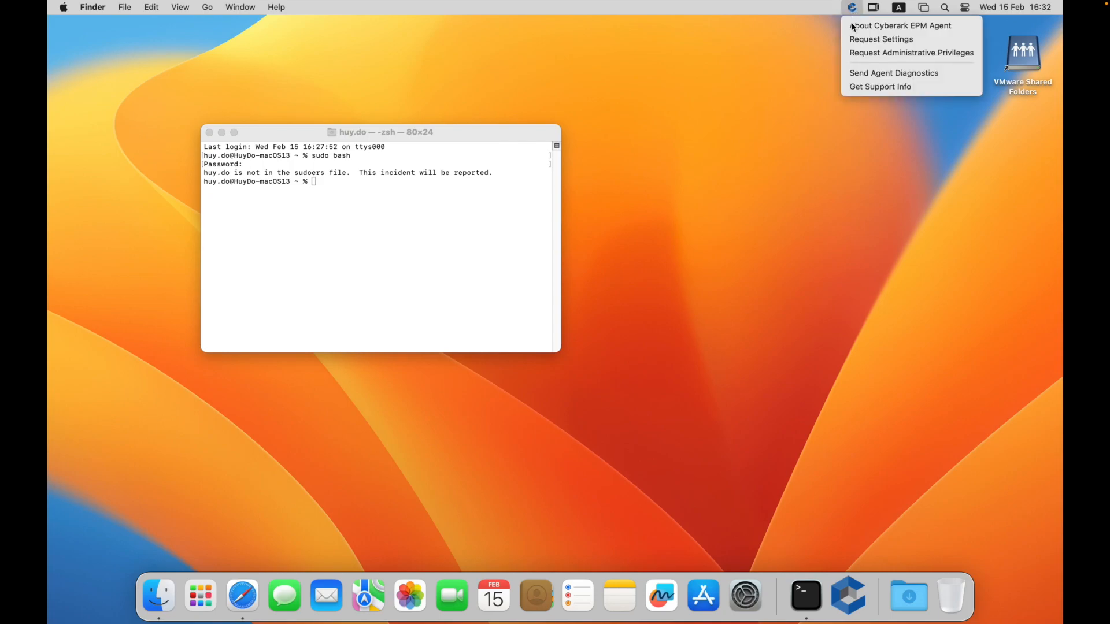
{"action": "left_click", "coordinate": [854, 25]}
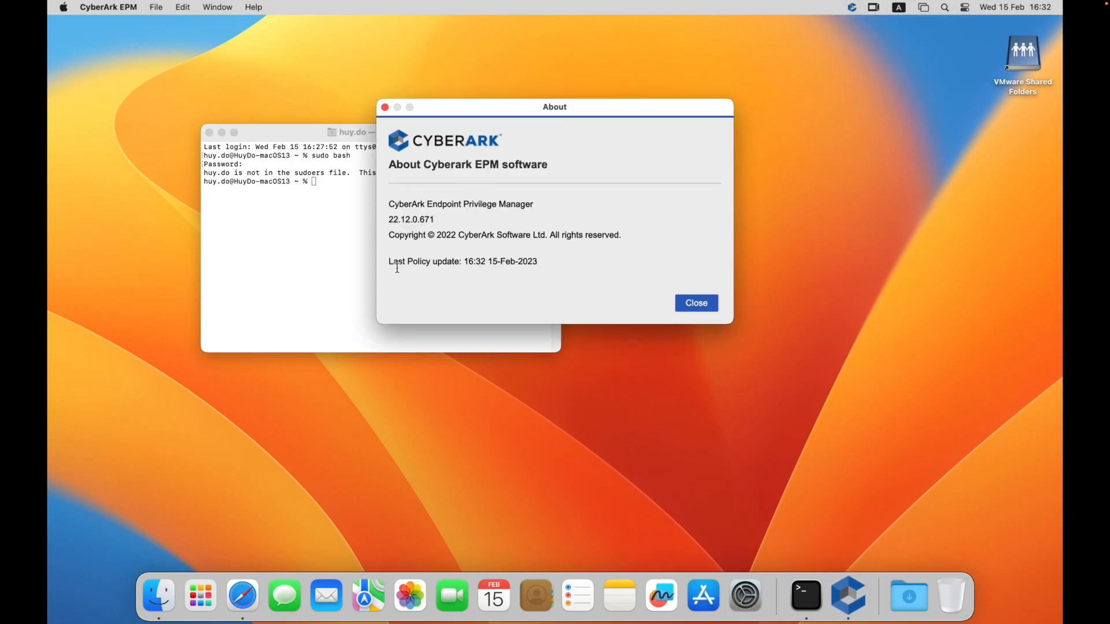
{"action": "left_click_drag", "start_coordinate": [397, 263], "coordinate": [487, 262]}
Step: Retry sudo bash with justification 'I need this permission for my job' and see it blocked
{"action": "left_click", "coordinate": [385, 108]}
{"action": "left_click", "coordinate": [463, 248]}
{"action": "type", "text": "sudo"}
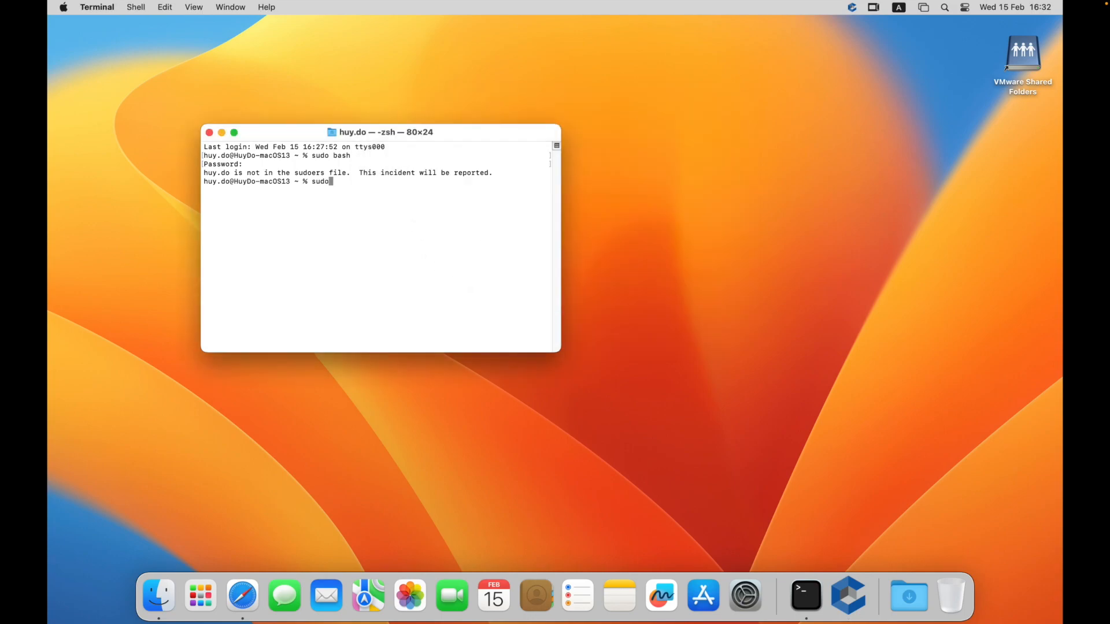
{"action": "type", "text": " bash"}
{"action": "key", "text": "Return"}
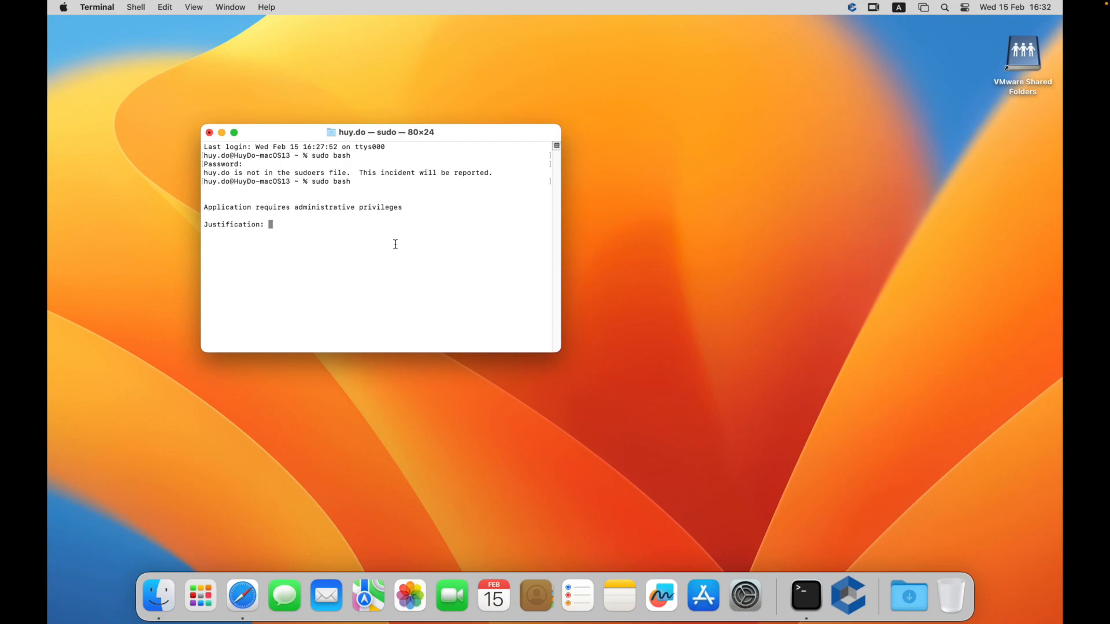
{"action": "type", "text": "I need this permission for my job"}
{"action": "key", "text": "Return"}
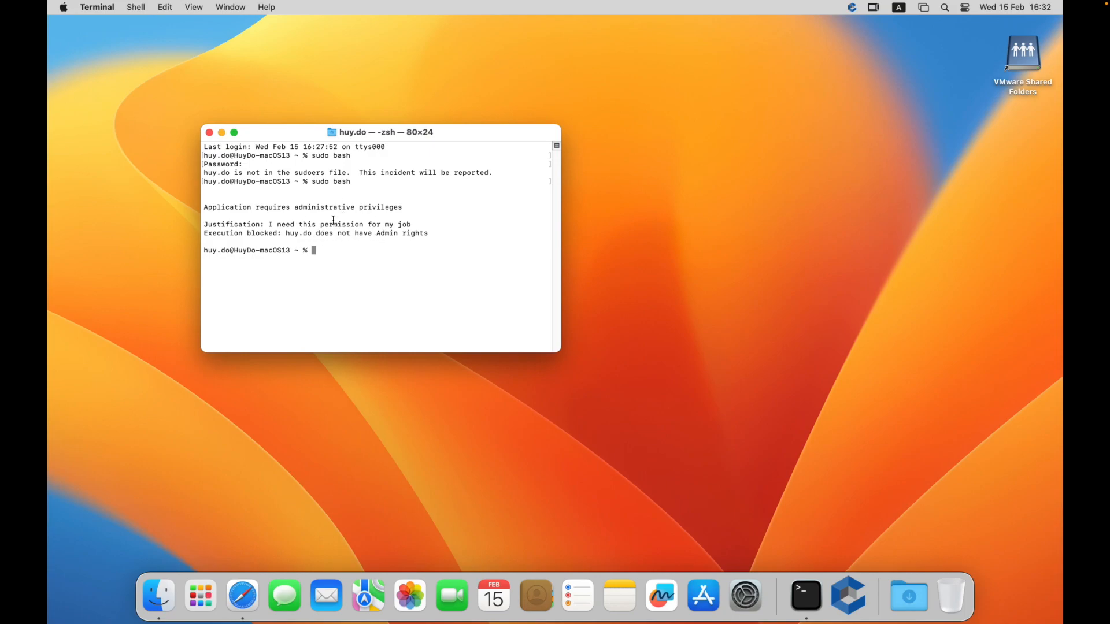
{"action": "left_click", "coordinate": [745, 589]}
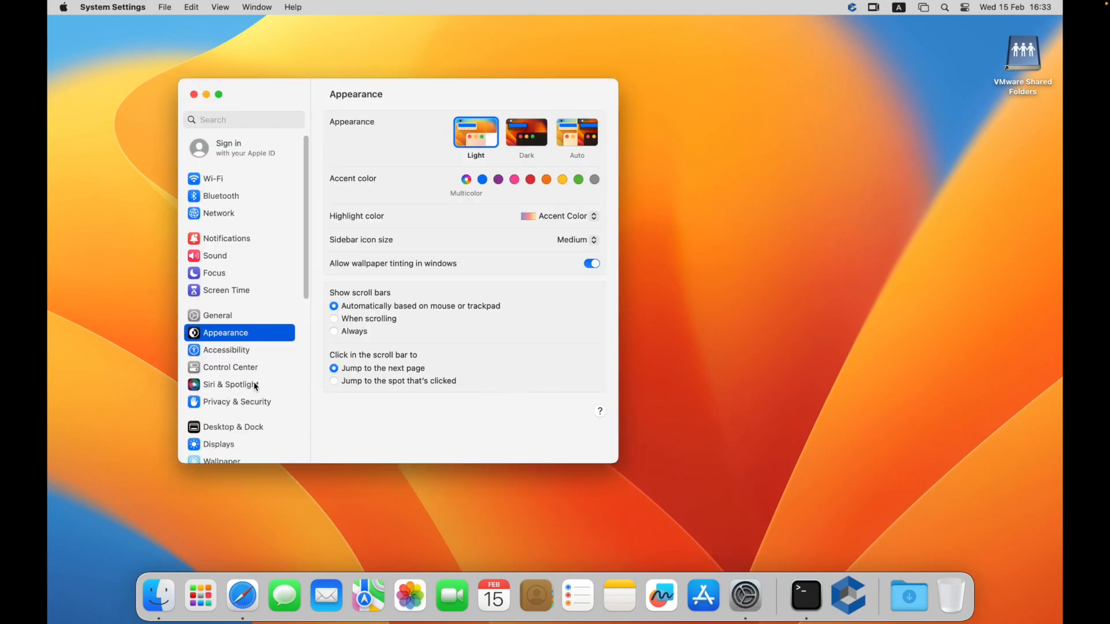
Step: Try adding a printer with justification 'I need to configure and adding printer', then cancel the admin login
{"action": "scroll", "coordinate": [255, 386], "scroll_direction": "down", "scroll_amount": 5}
{"action": "scroll", "coordinate": [255, 386], "scroll_direction": "up", "scroll_amount": 5}
{"action": "left_click_drag", "start_coordinate": [308, 320], "coordinate": [285, 453]}
{"action": "left_click", "coordinate": [261, 449]}
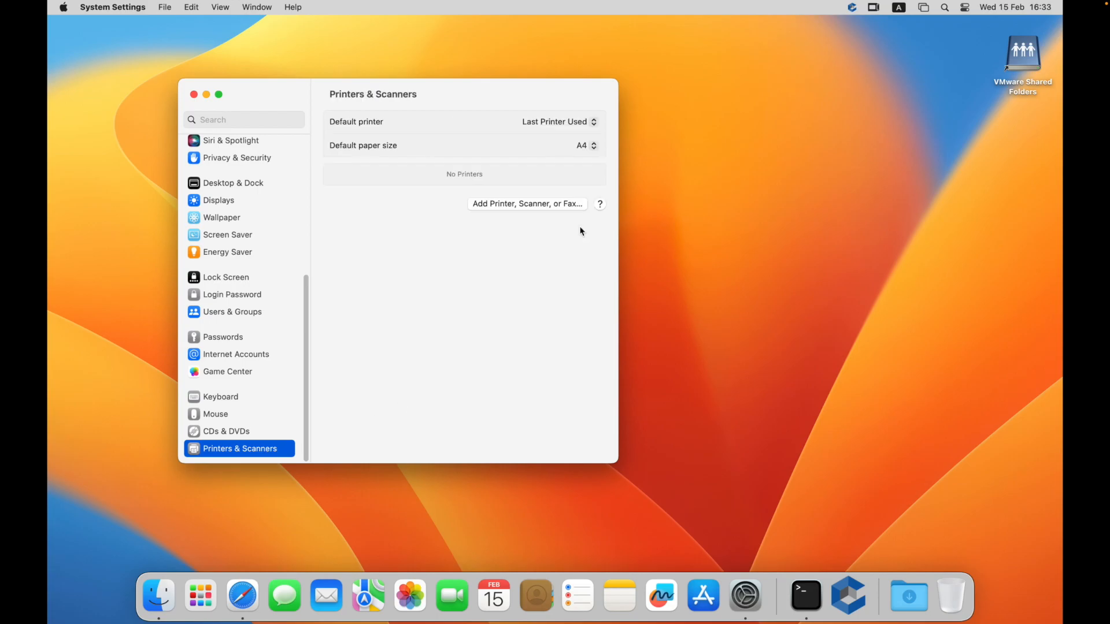
{"action": "left_click", "coordinate": [560, 203]}
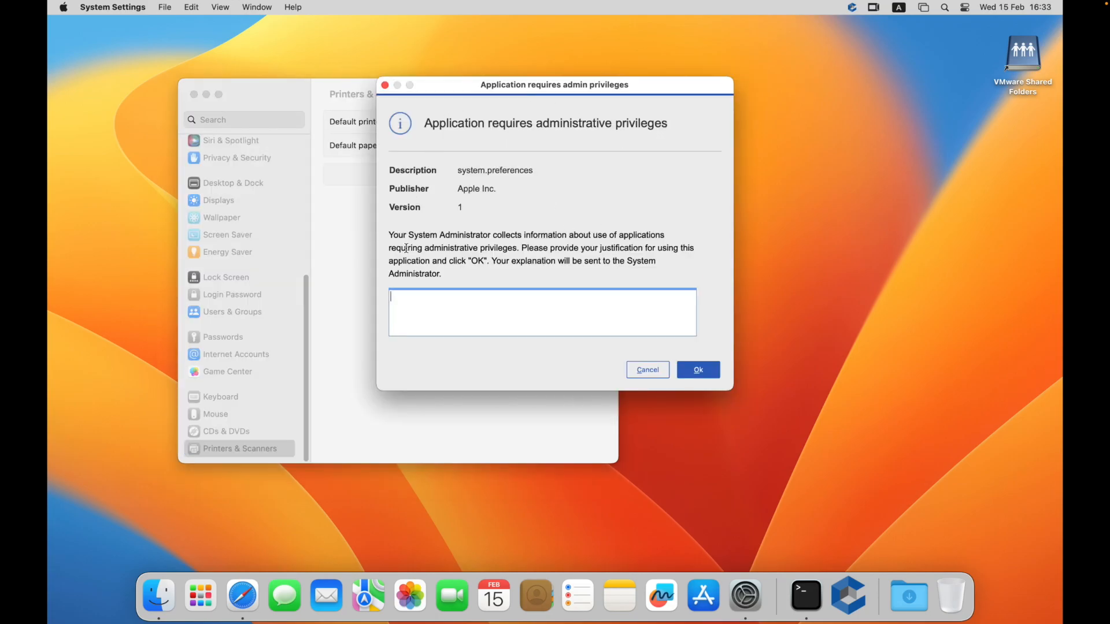
{"action": "type", "text": "I need to configure and adding printer"}
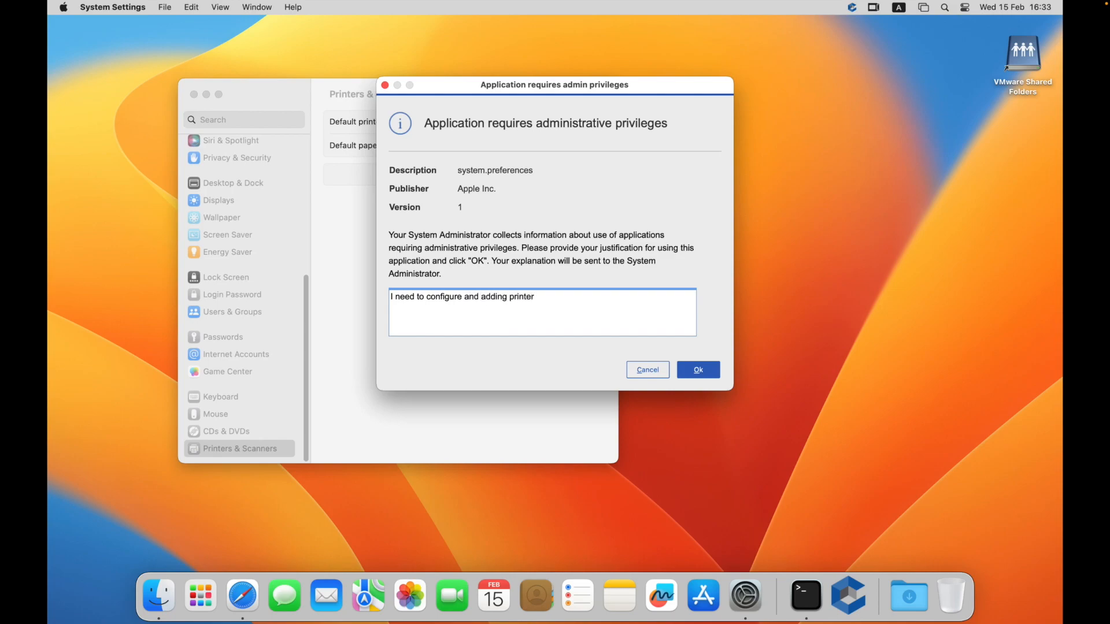
{"action": "left_click", "coordinate": [694, 370]}
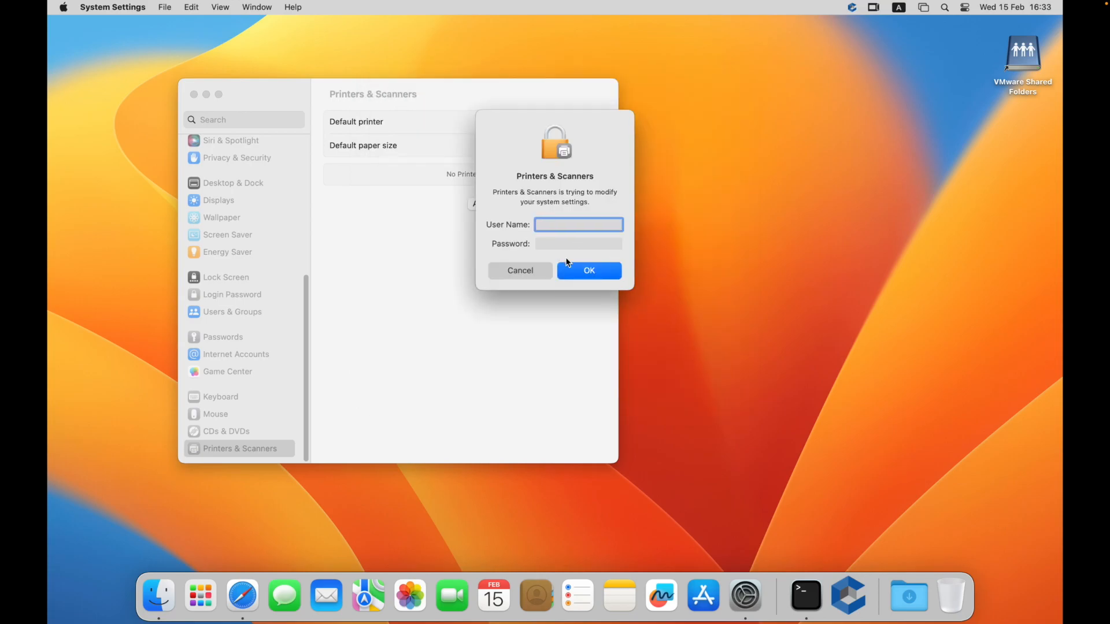
{"action": "left_click", "coordinate": [534, 271]}
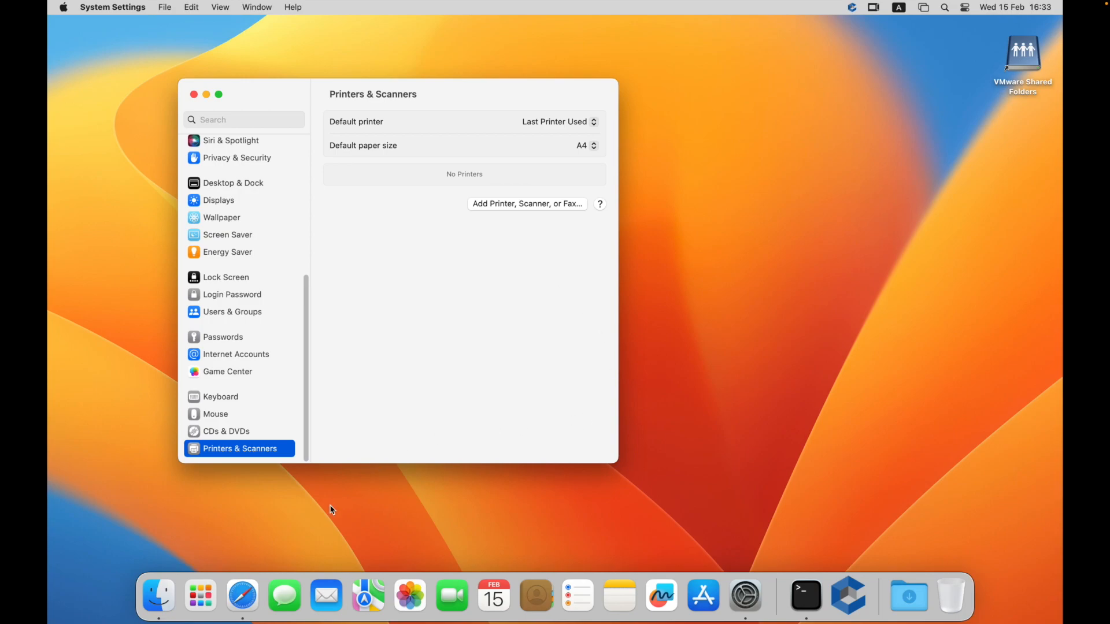
Step: In a new Finder window, go to Workings > softs and launch Install TeamViewer
{"action": "left_click", "coordinate": [154, 587]}
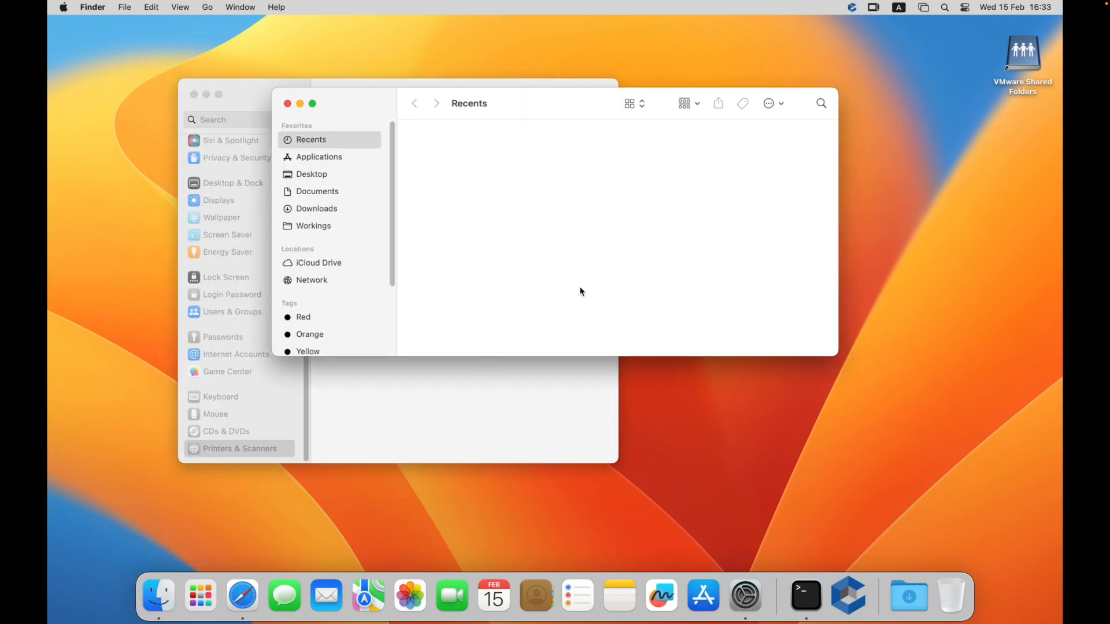
{"action": "left_click", "coordinate": [327, 226]}
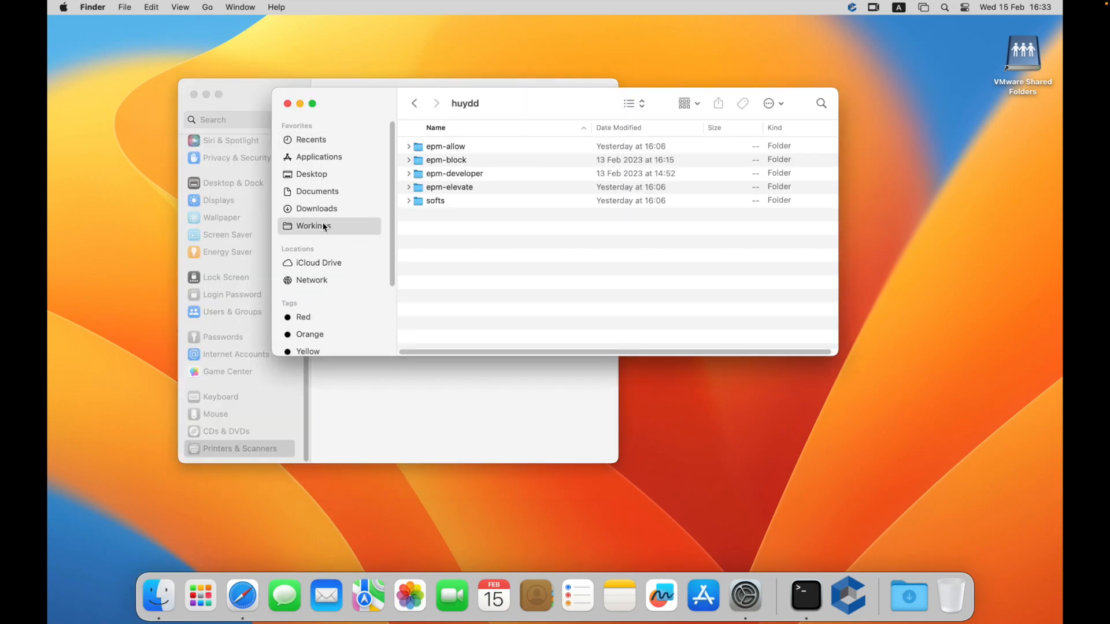
{"action": "double_click", "coordinate": [460, 201]}
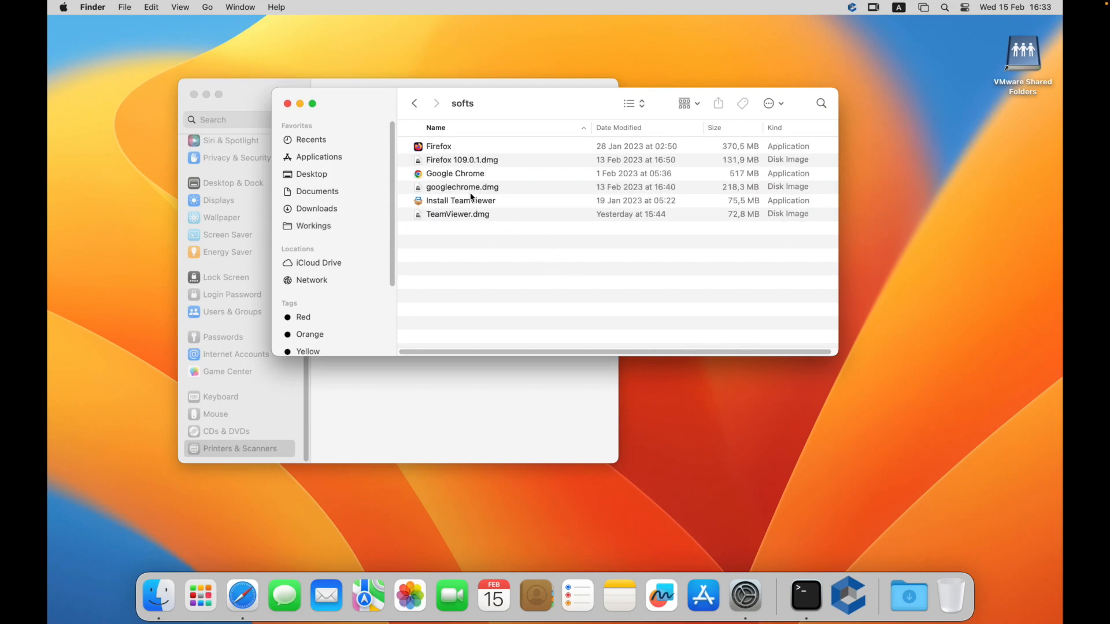
{"action": "double_click", "coordinate": [473, 201]}
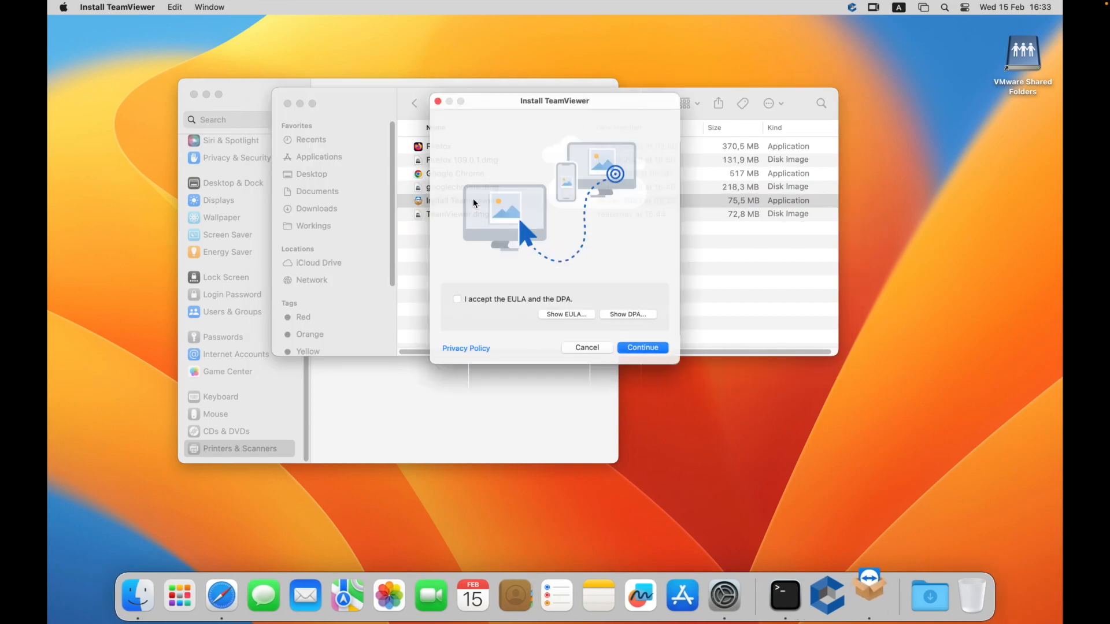
Step: Accept the EULA and DPA and submit the justification 'I want to install this software'
{"action": "left_click", "coordinate": [482, 305]}
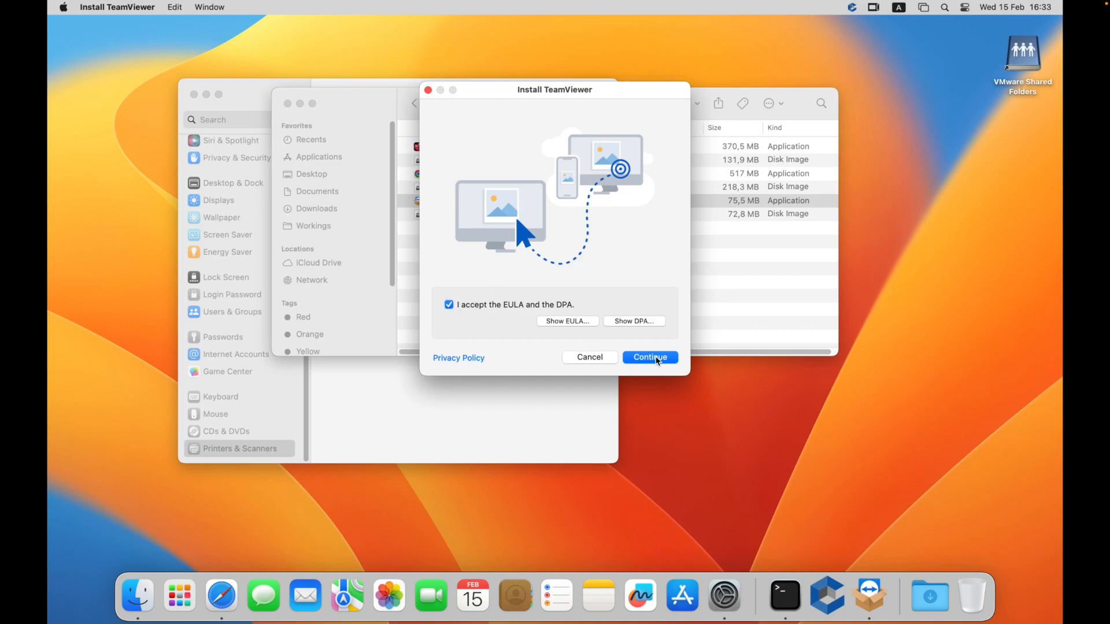
{"action": "left_click", "coordinate": [654, 356]}
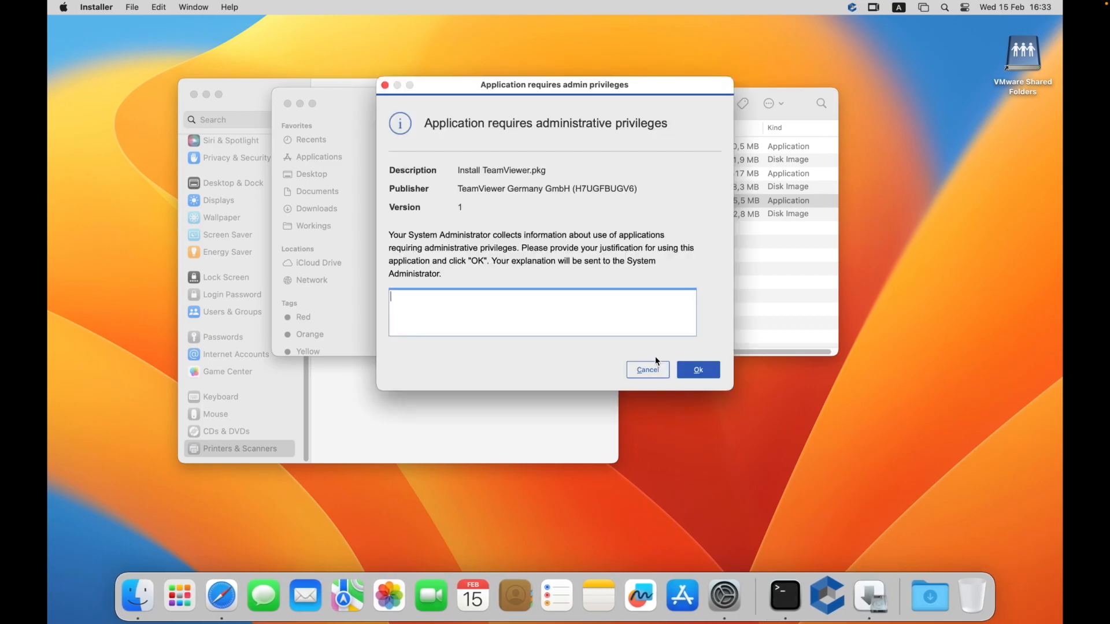
{"action": "type", "text": "I want to install this software"}
{"action": "left_click", "coordinate": [696, 369]}
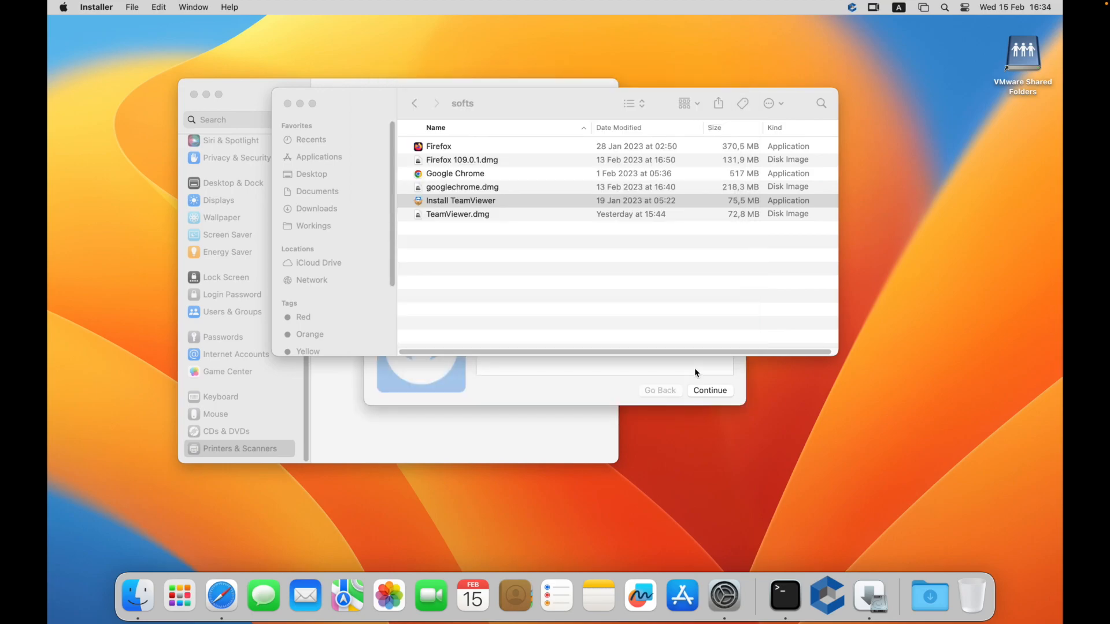
Step: Start the TeamViewer installation, cancel the administrator login prompt, and close the installer
{"action": "left_click", "coordinate": [708, 389]}
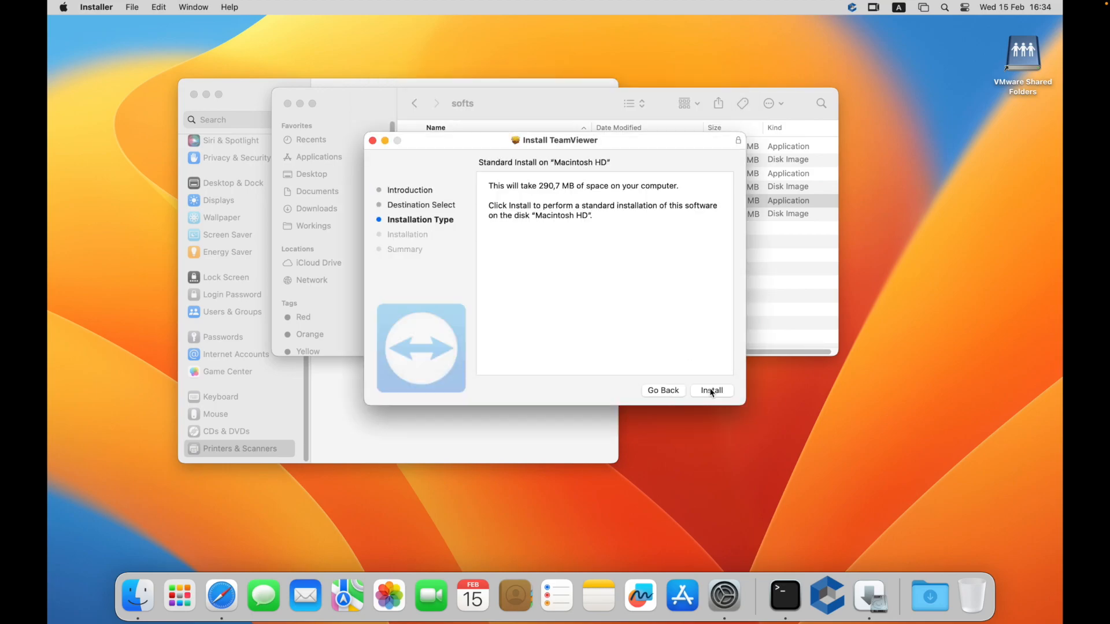
{"action": "left_click", "coordinate": [711, 391]}
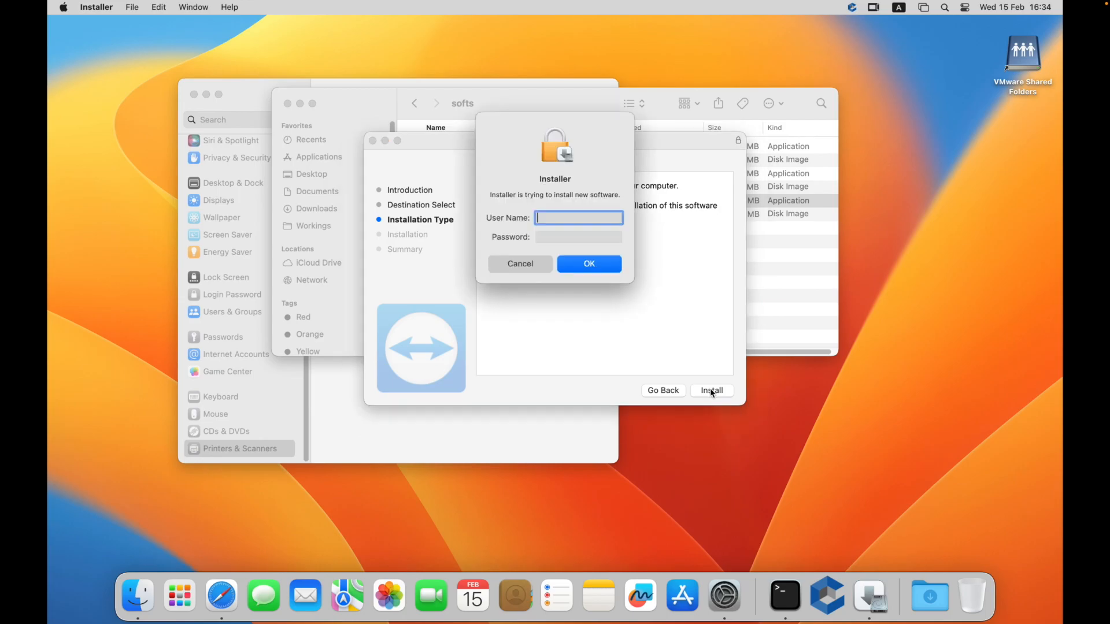
{"action": "left_click", "coordinate": [529, 264]}
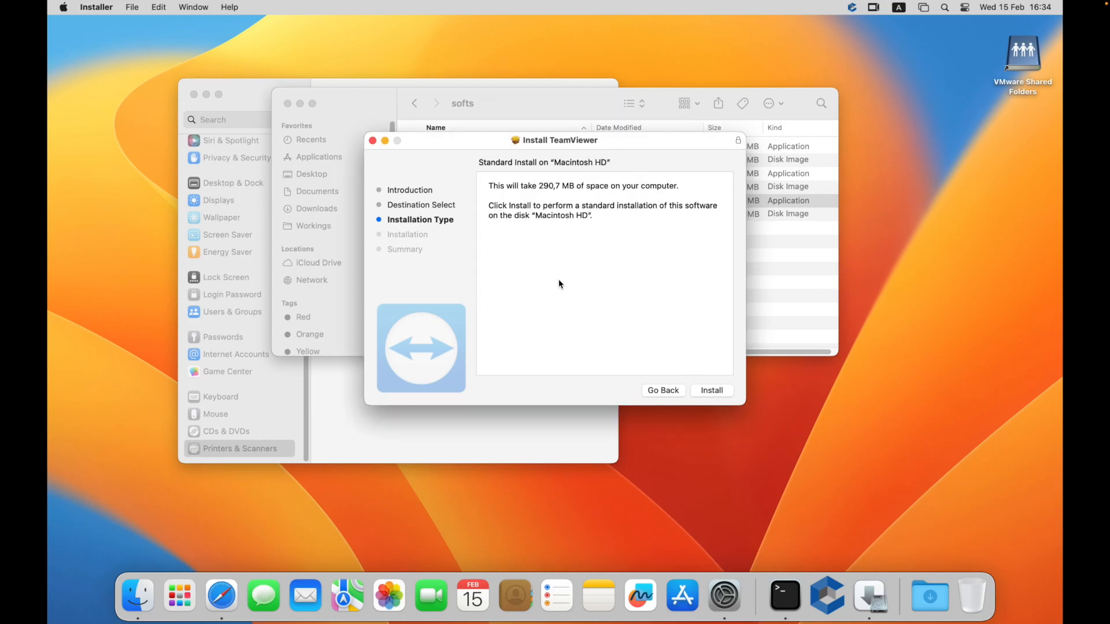
{"action": "left_click", "coordinate": [372, 141]}
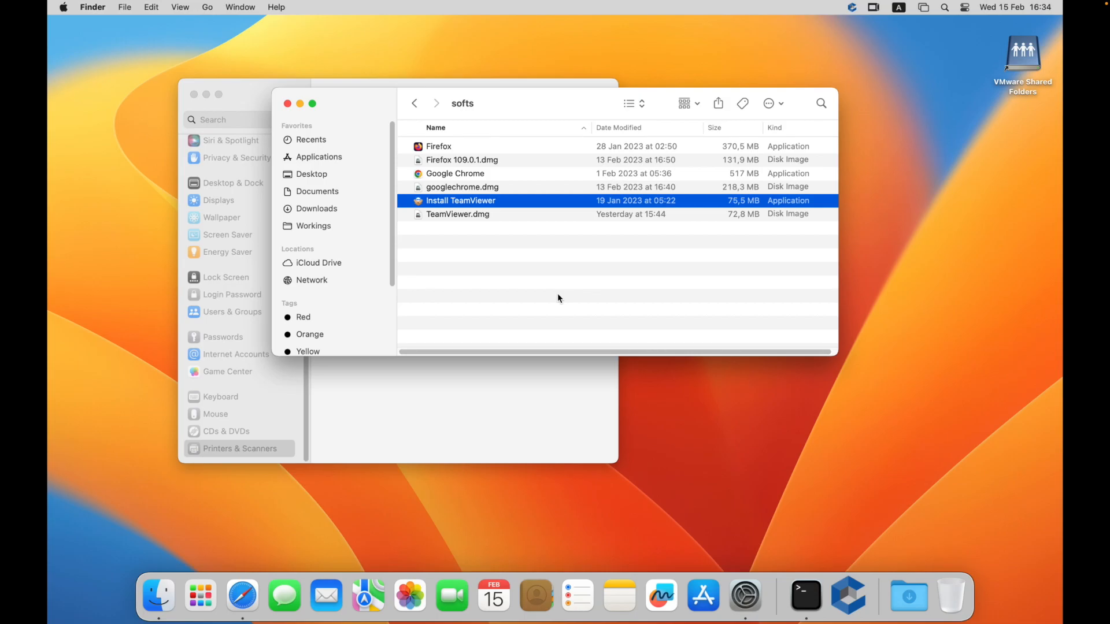
Step: Refresh Events Management, switch it to Timeline view, and review the TeamViewer event records
{"action": "key", "text": "ctrl+Left"}
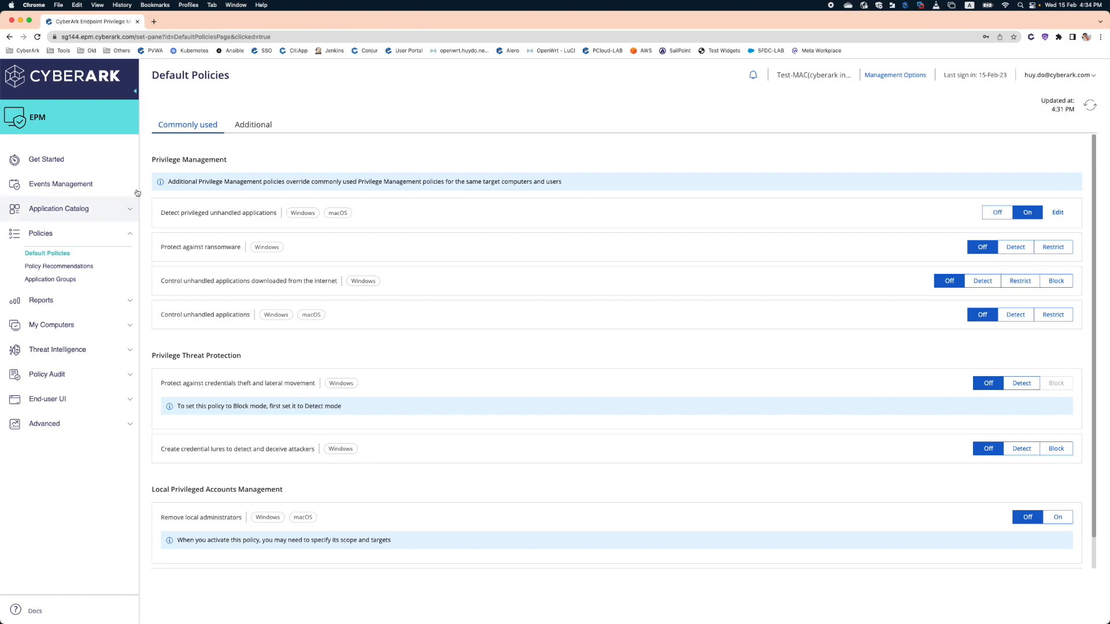
{"action": "left_click", "coordinate": [94, 183]}
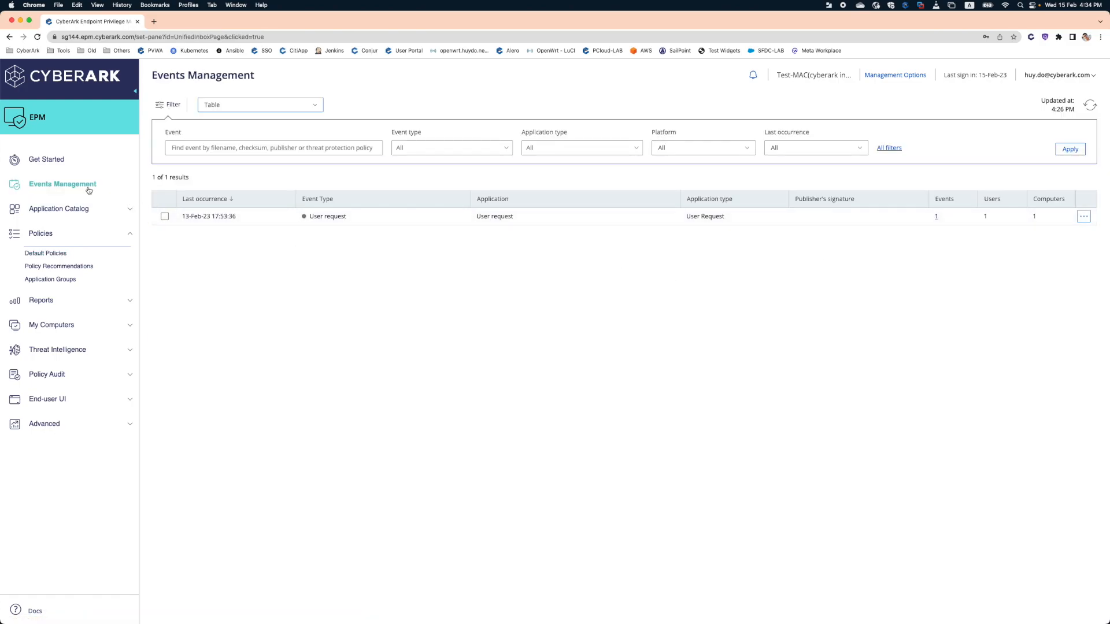
{"action": "left_click", "coordinate": [1089, 105]}
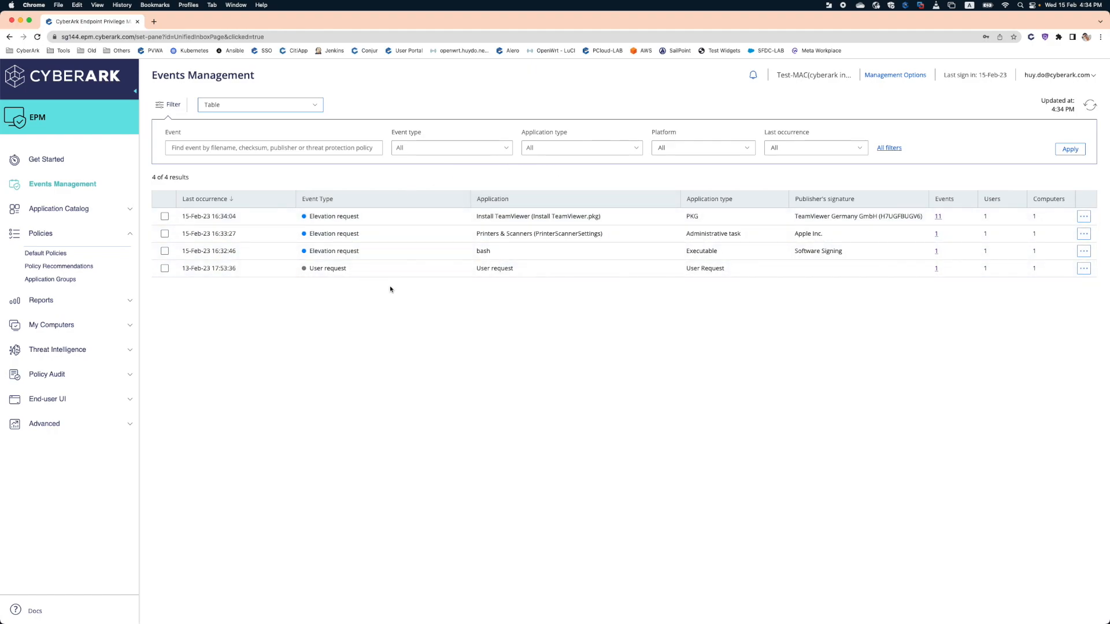
{"action": "left_click", "coordinate": [312, 106]}
{"action": "left_click", "coordinate": [281, 119]}
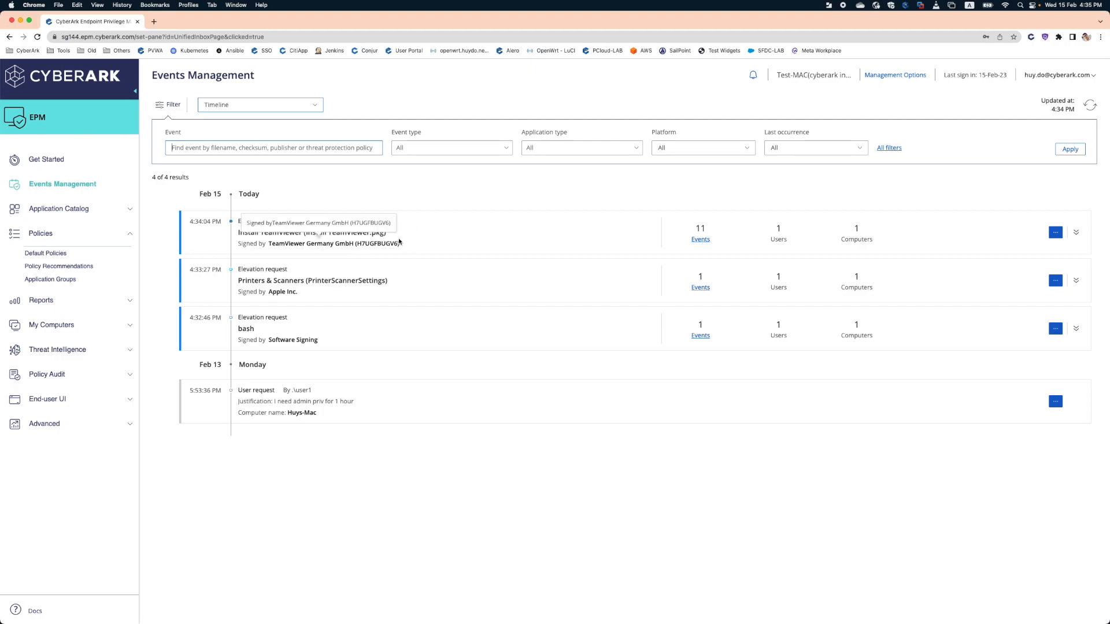
{"action": "left_click", "coordinate": [701, 239]}
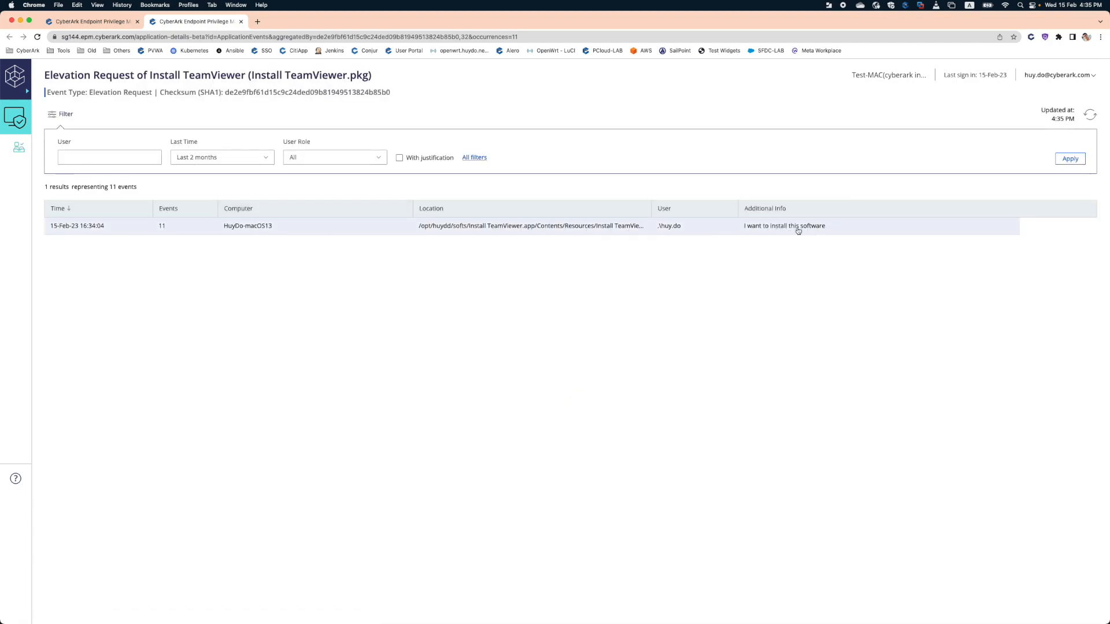
{"action": "left_click", "coordinate": [95, 22]}
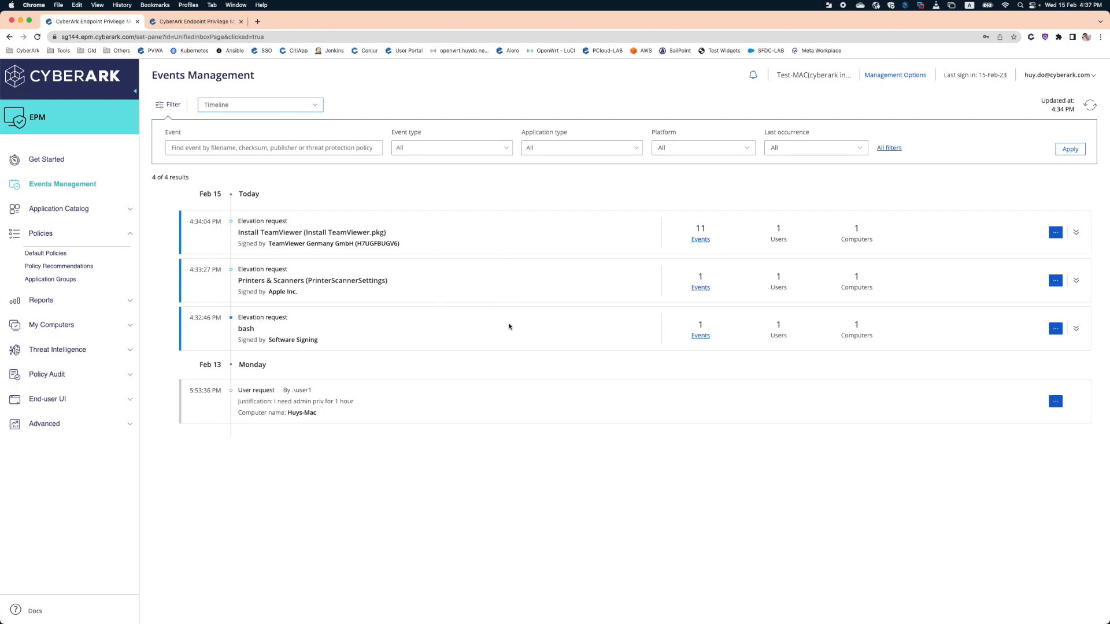
Step: Add the bash event's application to a policy, listing inactive elevate policies too
{"action": "left_click", "coordinate": [1056, 330]}
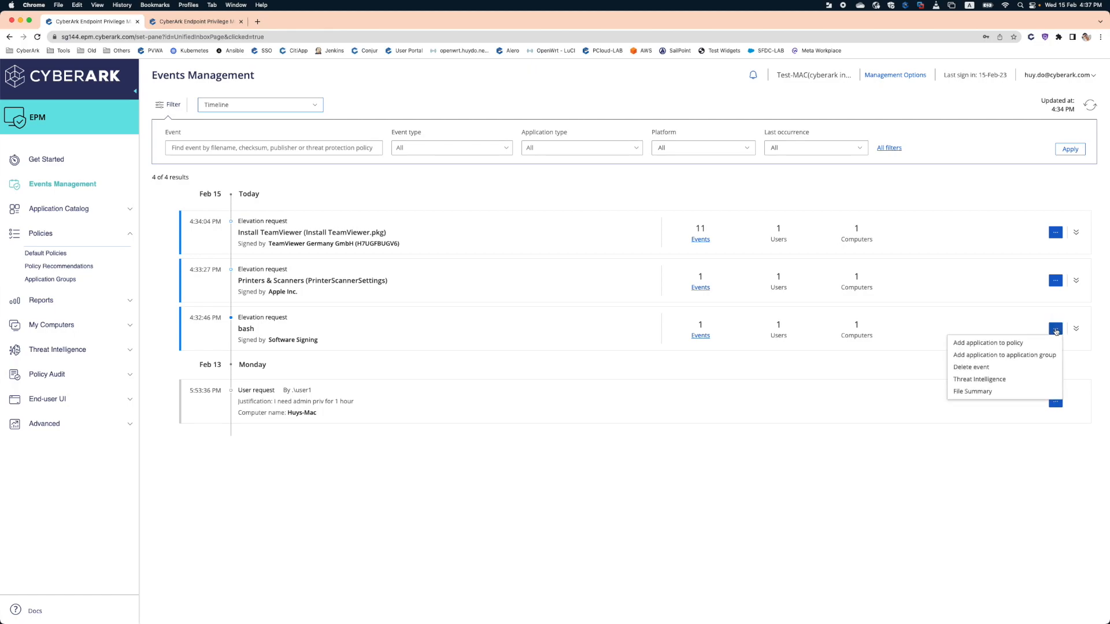
{"action": "left_click", "coordinate": [1001, 343]}
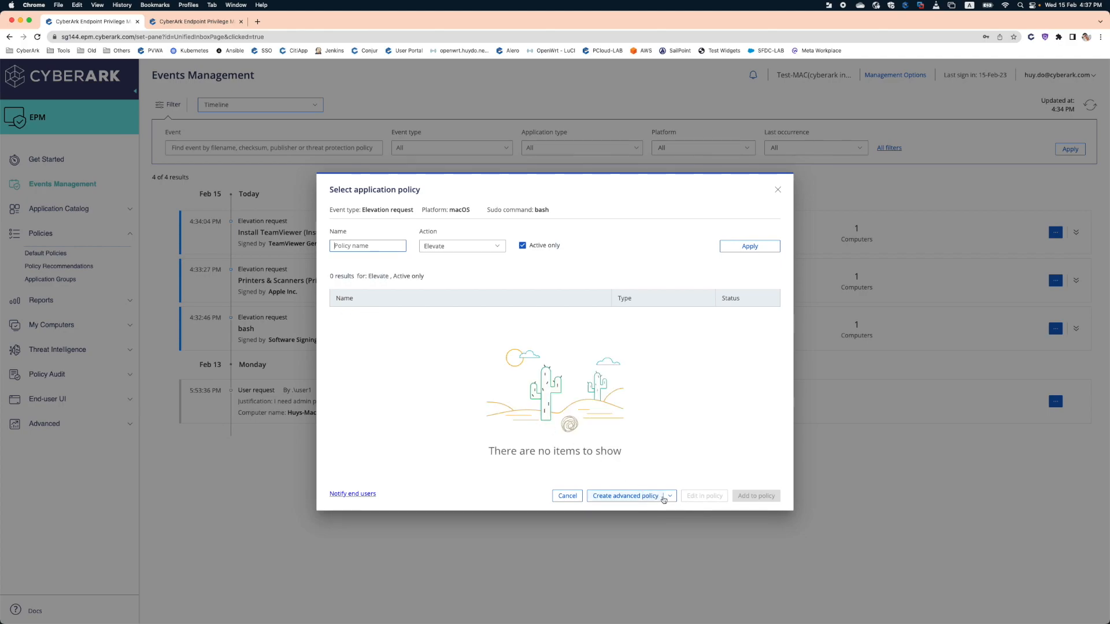
{"action": "left_click", "coordinate": [522, 245]}
{"action": "left_click", "coordinate": [740, 249]}
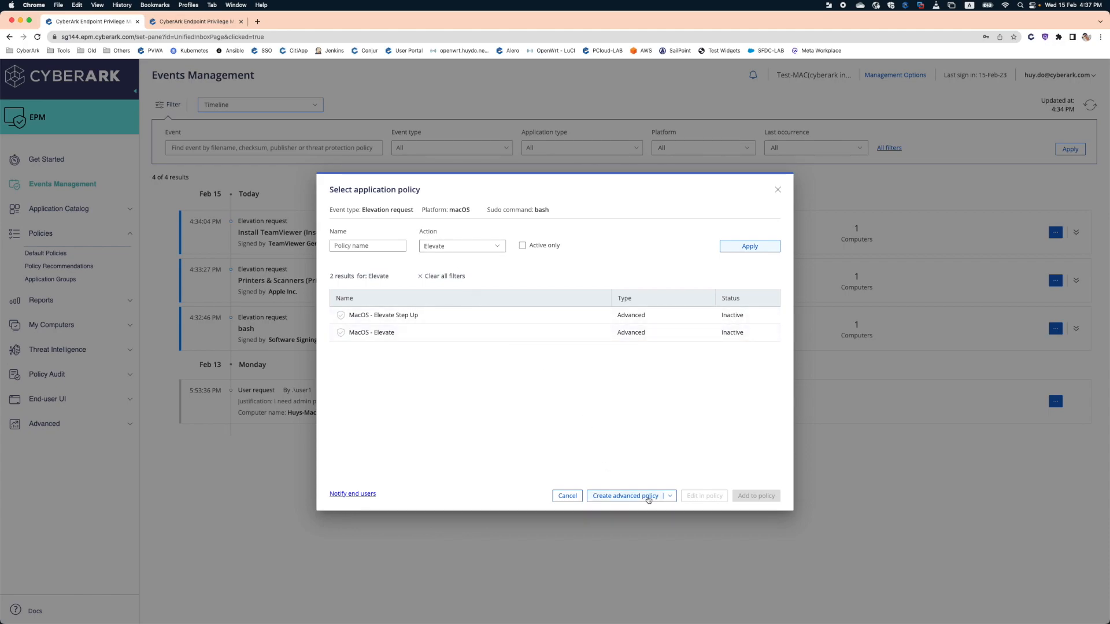
Step: Create and confirm an advanced application policy from the bash event
{"action": "left_click", "coordinate": [669, 495]}
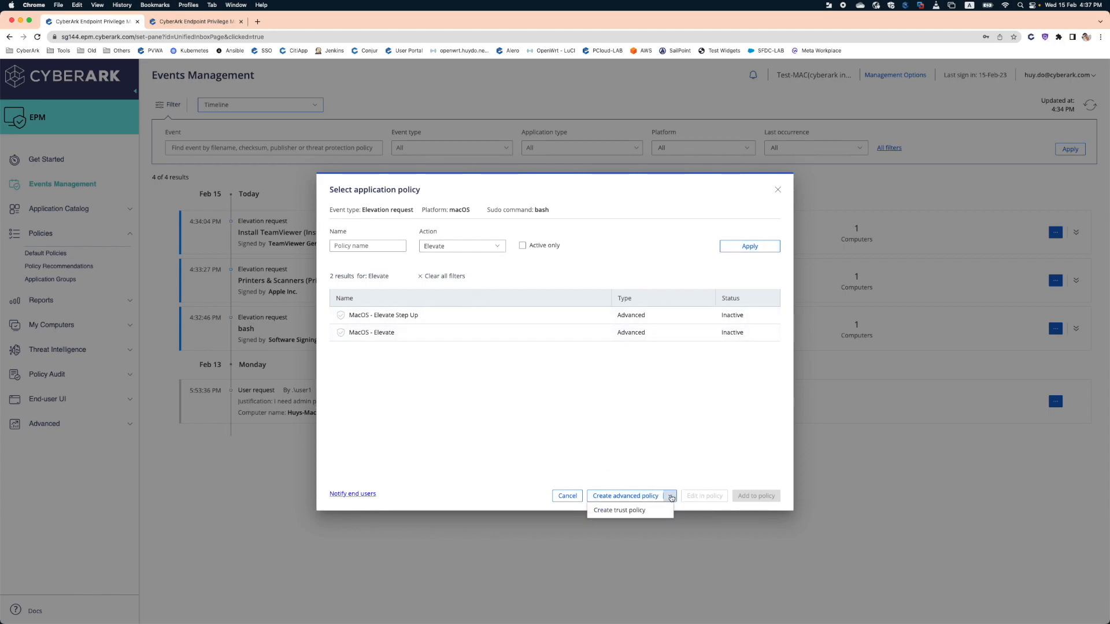
{"action": "left_click", "coordinate": [637, 496]}
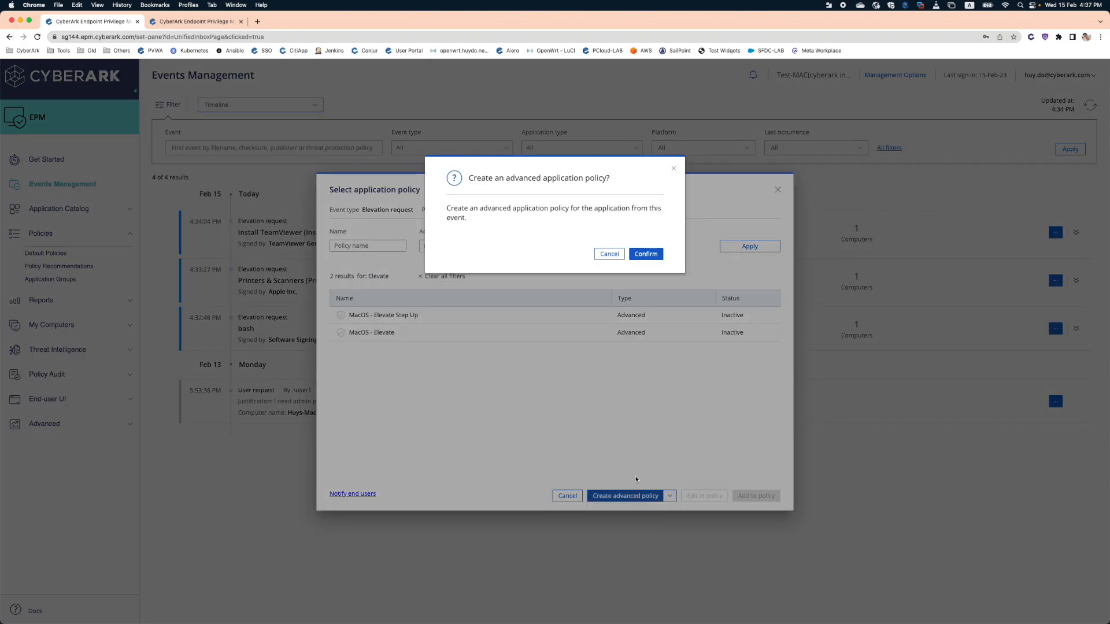
{"action": "left_click", "coordinate": [643, 253]}
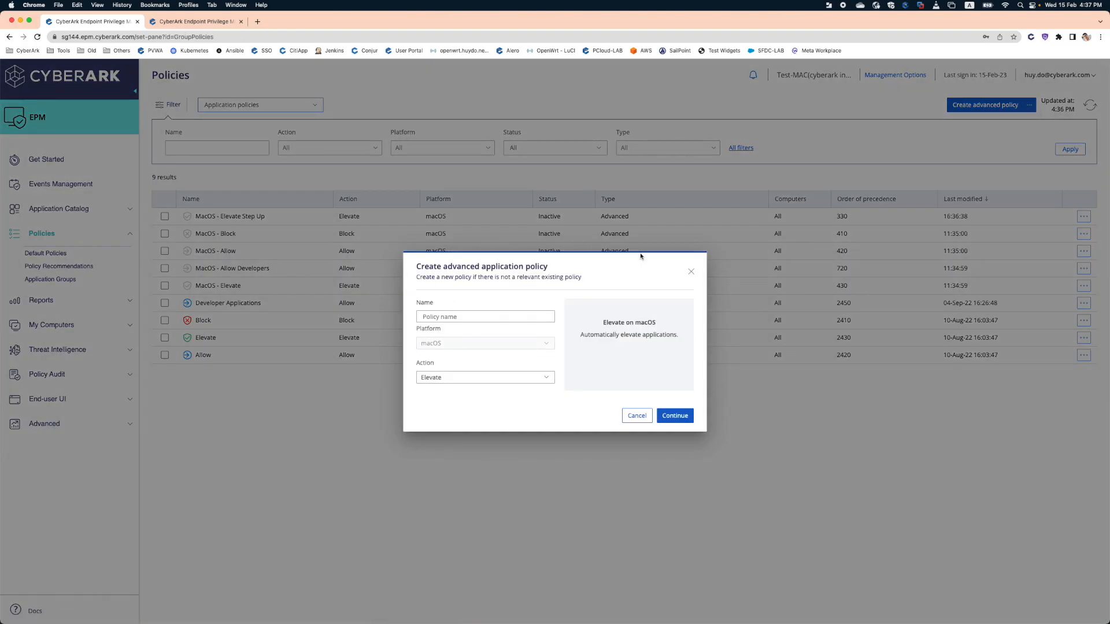
Step: Name the policy 'MacOS - Elevate Trusted Apps' and continue to the policy editor
{"action": "left_click", "coordinate": [474, 318]}
{"action": "type", "text": "MacOS - Elevate Trusted Apps"}
{"action": "left_click", "coordinate": [675, 415]}
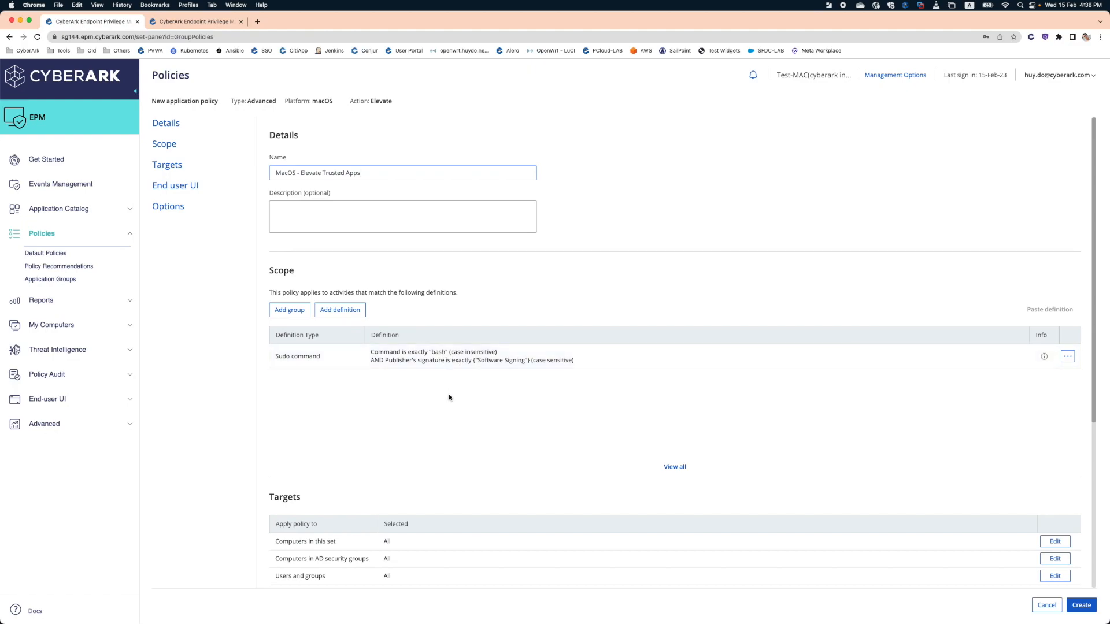
Step: Keep the end user notification as a dialog and preview it
{"action": "scroll", "coordinate": [441, 391], "scroll_direction": "down", "scroll_amount": 1}
{"action": "scroll", "coordinate": [442, 394], "scroll_direction": "down", "scroll_amount": 5}
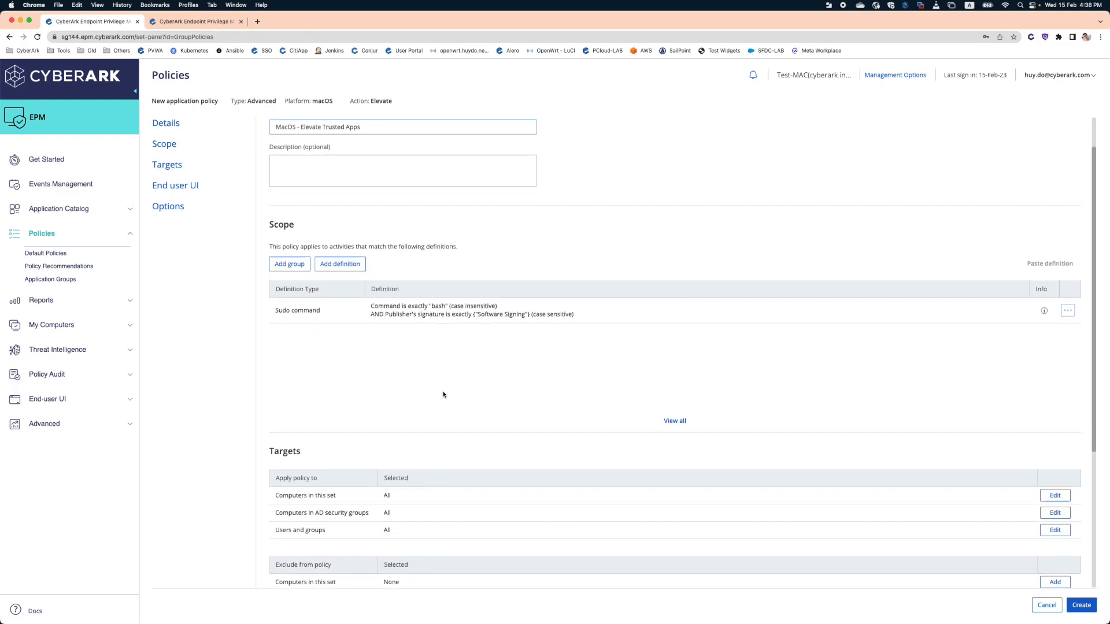
{"action": "scroll", "coordinate": [447, 396], "scroll_direction": "down", "scroll_amount": 5}
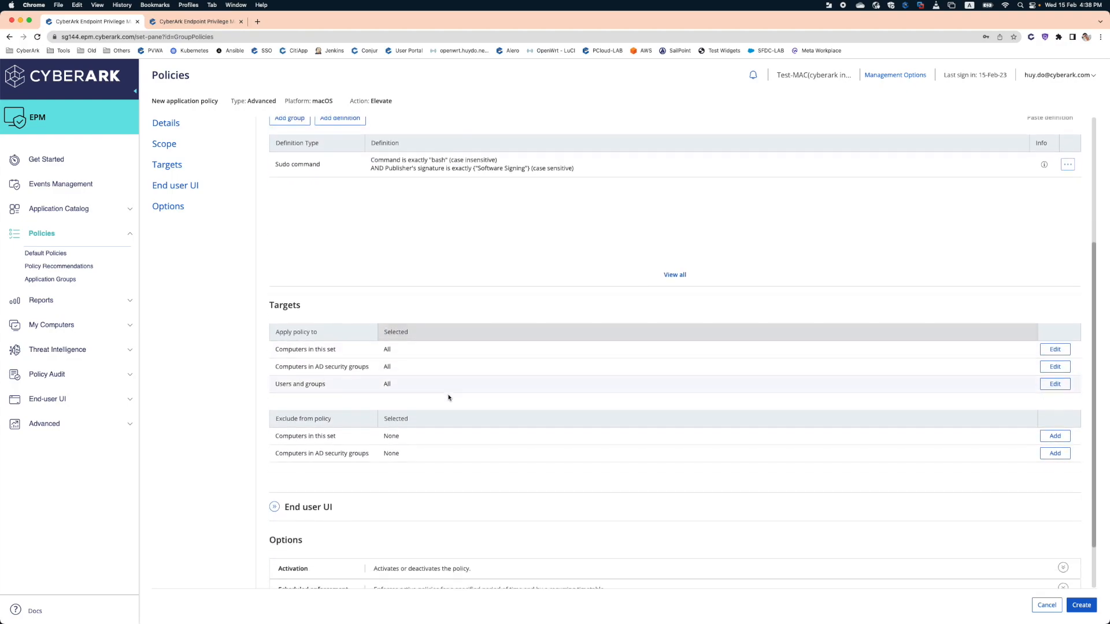
{"action": "left_click", "coordinate": [273, 449]}
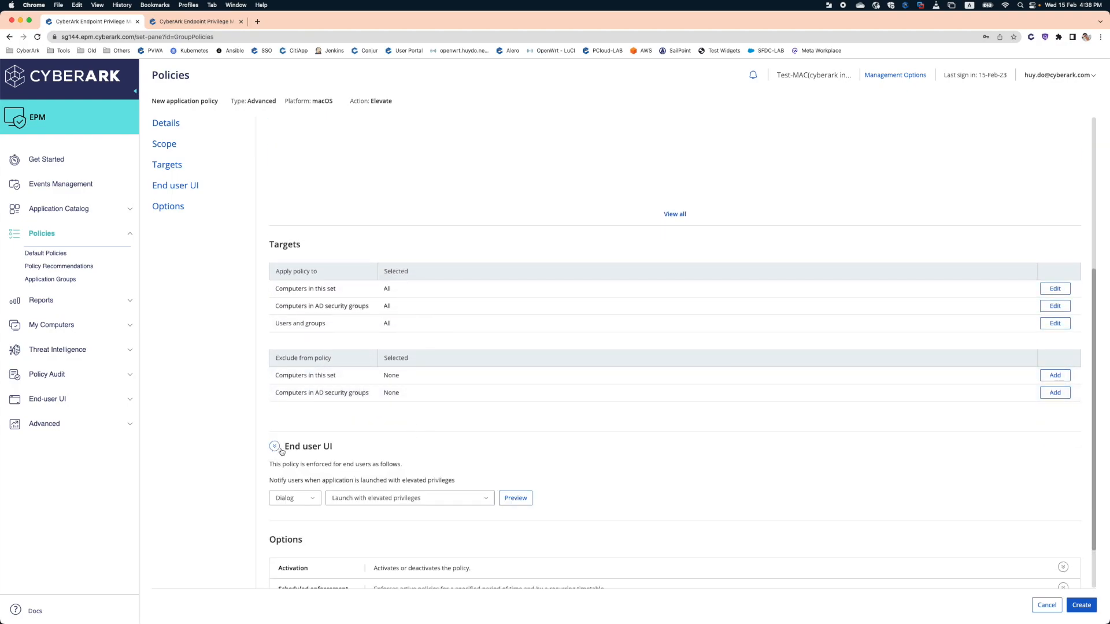
{"action": "scroll", "coordinate": [431, 445], "scroll_direction": "down", "scroll_amount": 2}
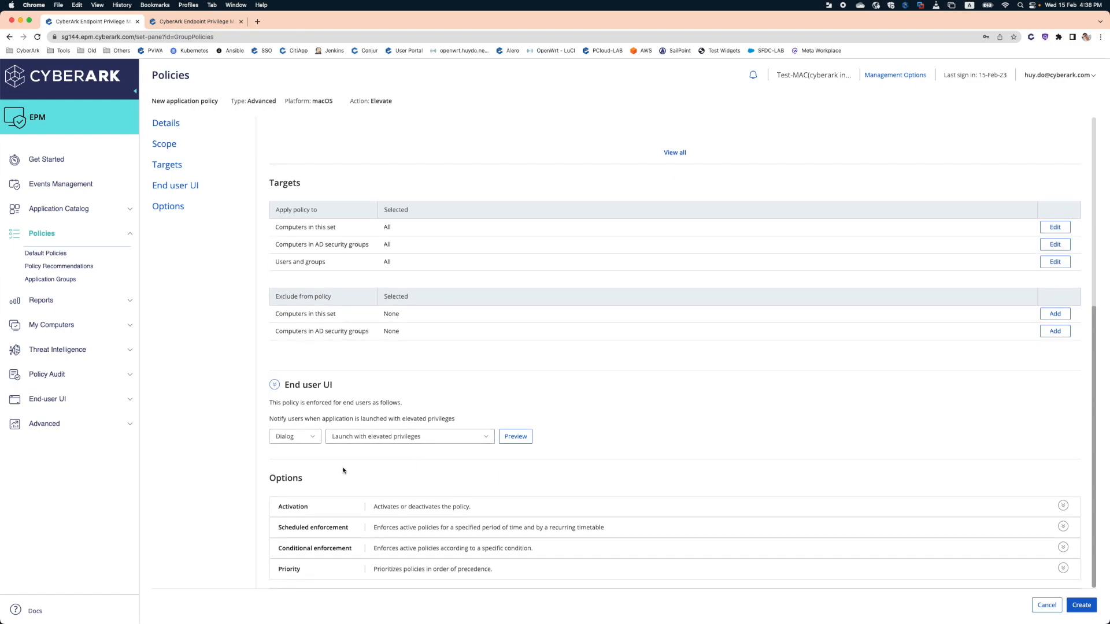
{"action": "left_click", "coordinate": [316, 442]}
{"action": "left_click", "coordinate": [289, 454]}
{"action": "left_click", "coordinate": [513, 438]}
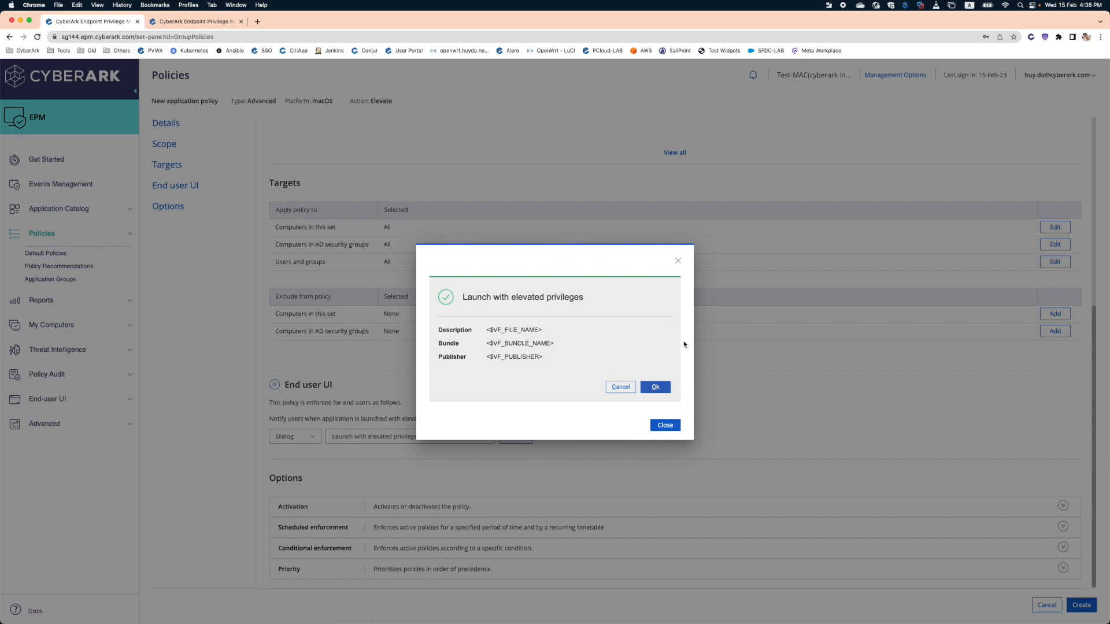
{"action": "left_click", "coordinate": [664, 426]}
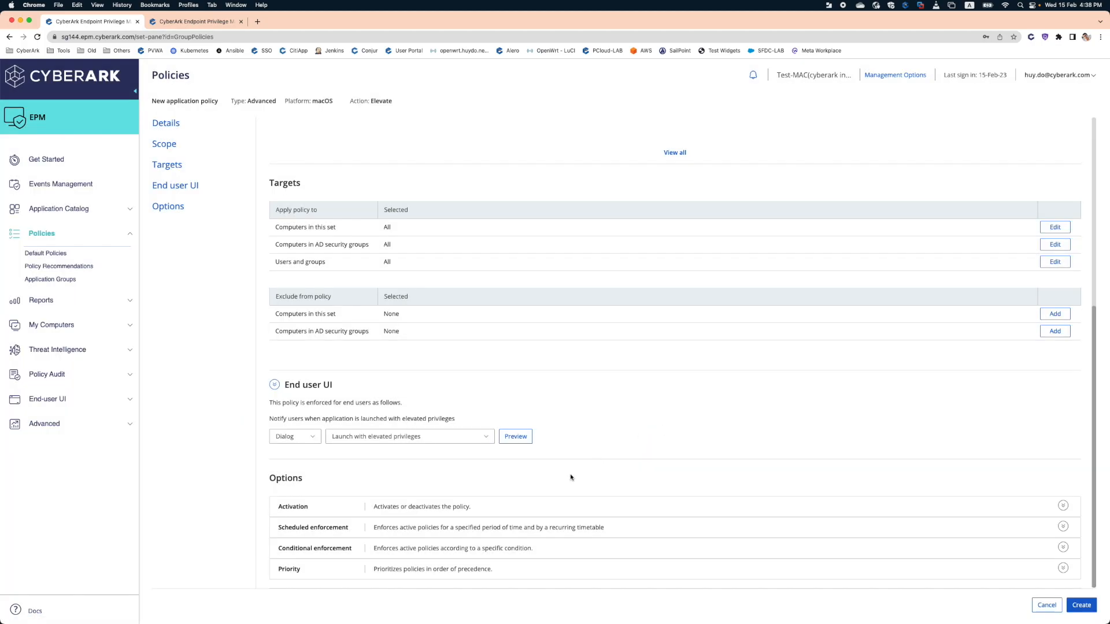
Step: Set the policy priority to Above normal, then create and confirm the policy
{"action": "left_click", "coordinate": [1061, 570]}
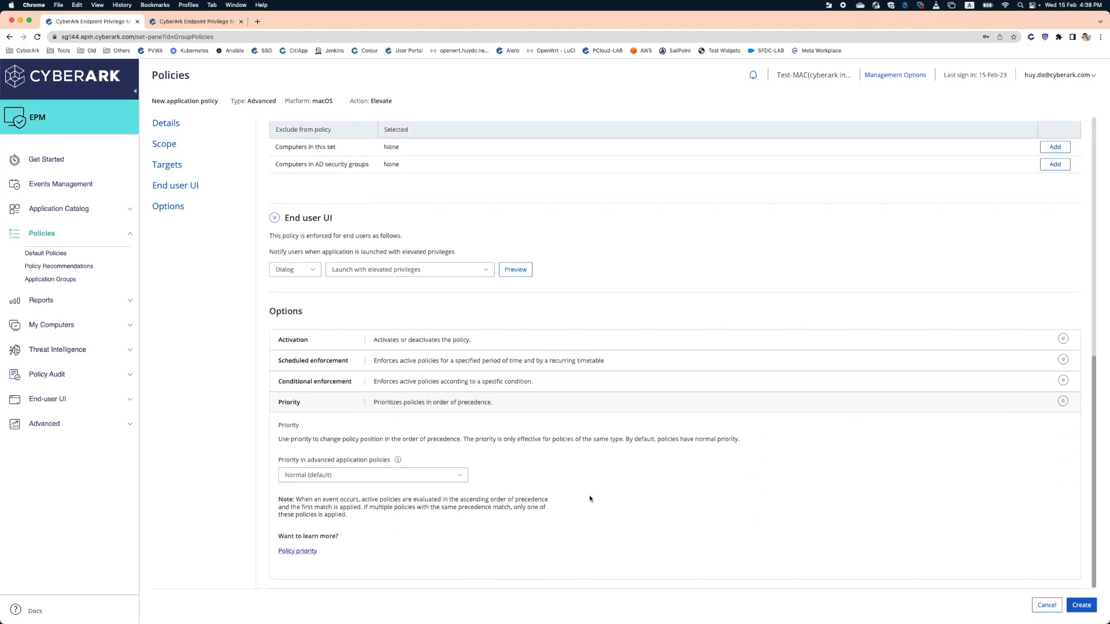
{"action": "left_click", "coordinate": [454, 475]}
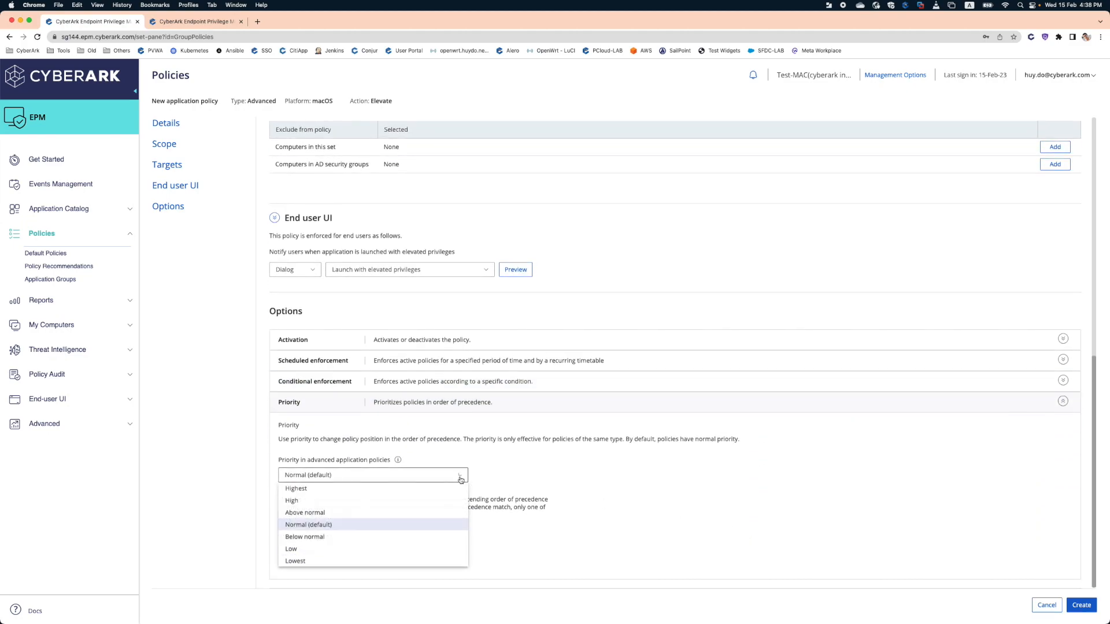
{"action": "left_click", "coordinate": [372, 514]}
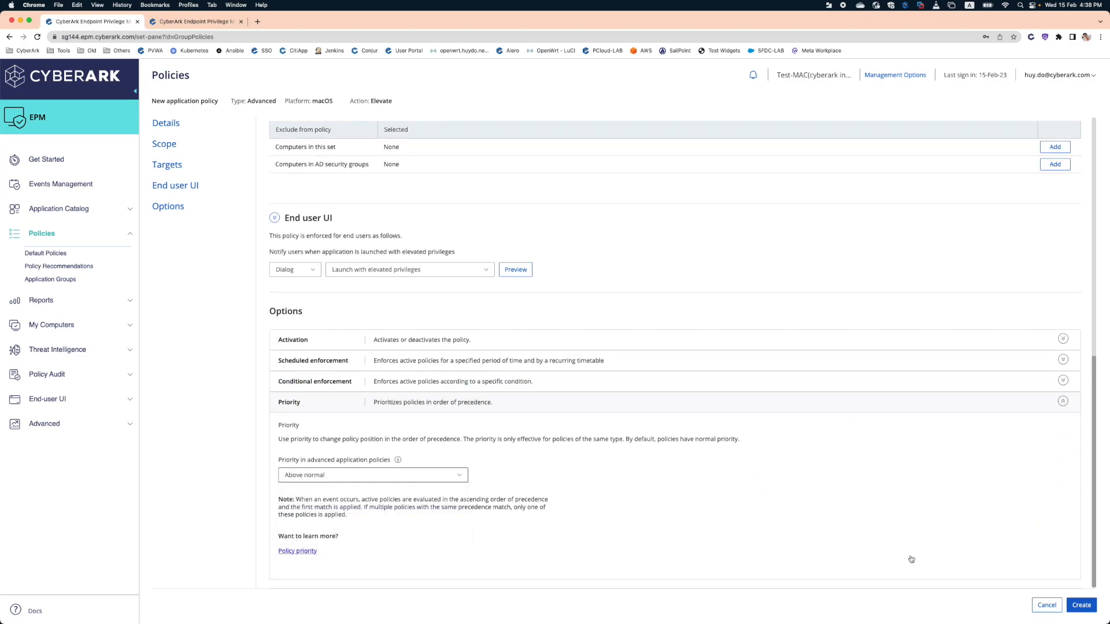
{"action": "left_click", "coordinate": [1092, 610]}
{"action": "left_click", "coordinate": [643, 245]}
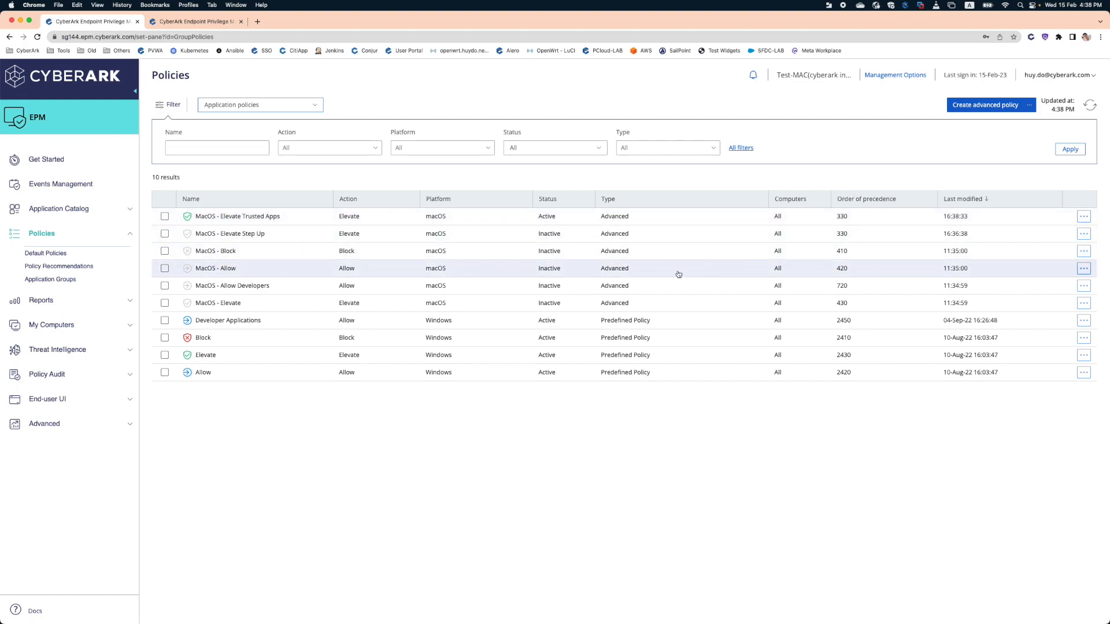
Step: On the Mac, use the EPM agent's Request Settings to fetch the latest policies
{"action": "key", "text": "ctrl+Right"}
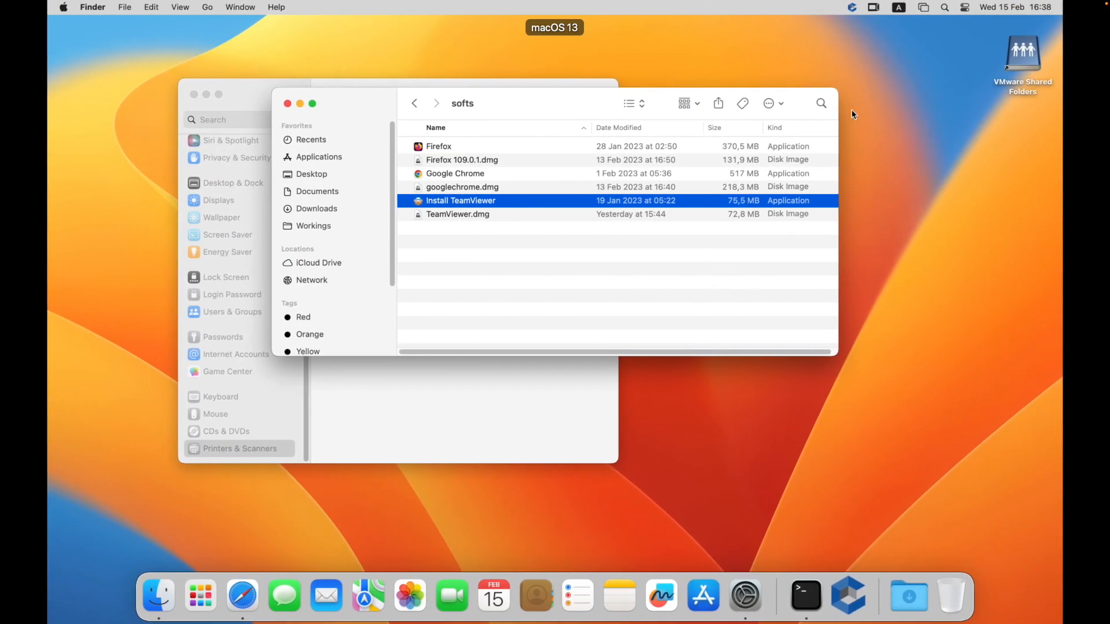
{"action": "left_click", "coordinate": [852, 8]}
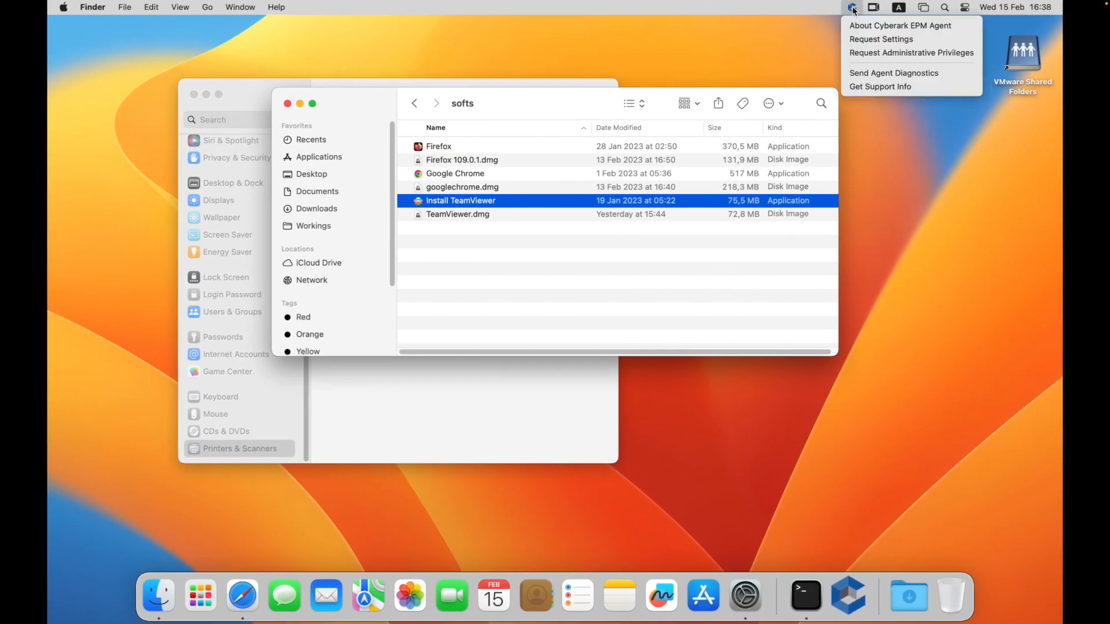
{"action": "left_click", "coordinate": [855, 40]}
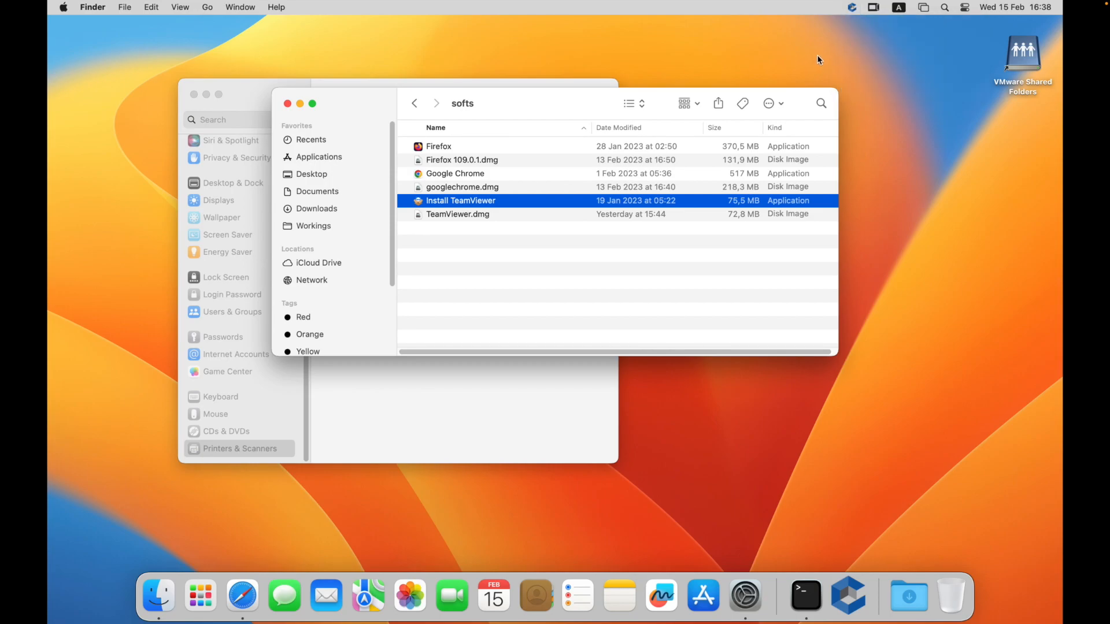
Step: Confirm the agent's last policy update shows 16:38, then bring Terminal to the front
{"action": "left_click", "coordinate": [852, 8]}
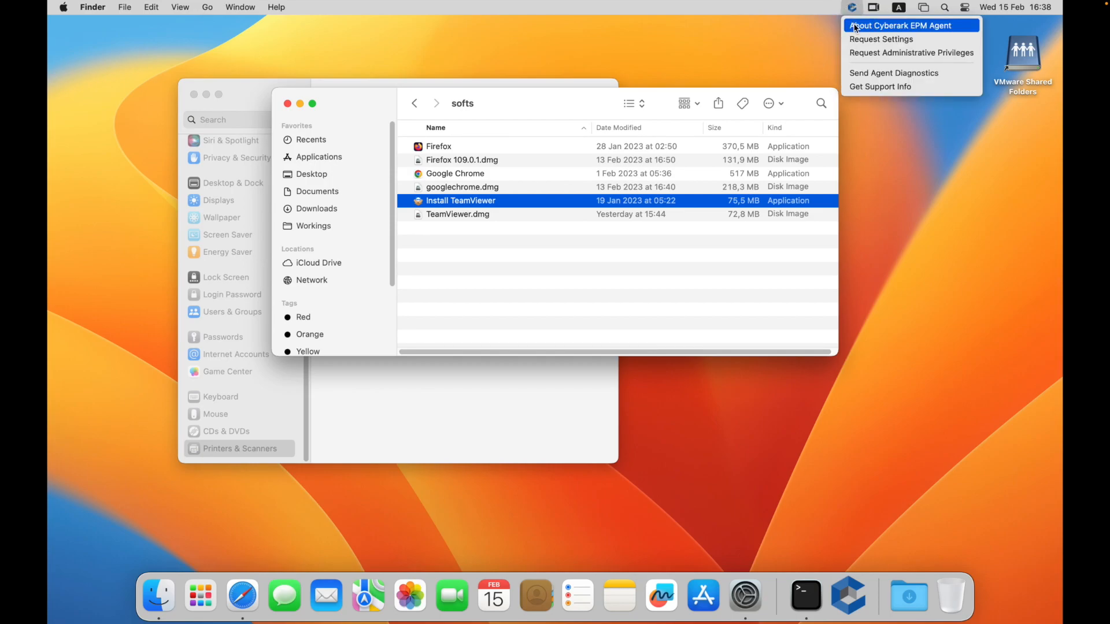
{"action": "left_click", "coordinate": [855, 26]}
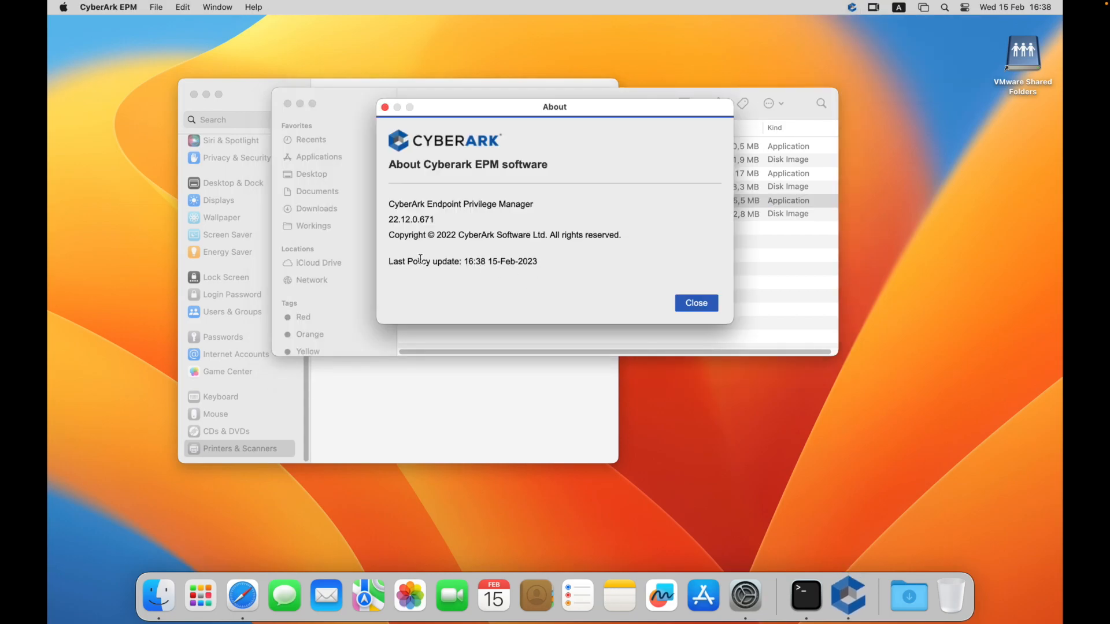
{"action": "left_click", "coordinate": [414, 259]}
{"action": "left_click_drag", "start_coordinate": [413, 259], "coordinate": [532, 261]}
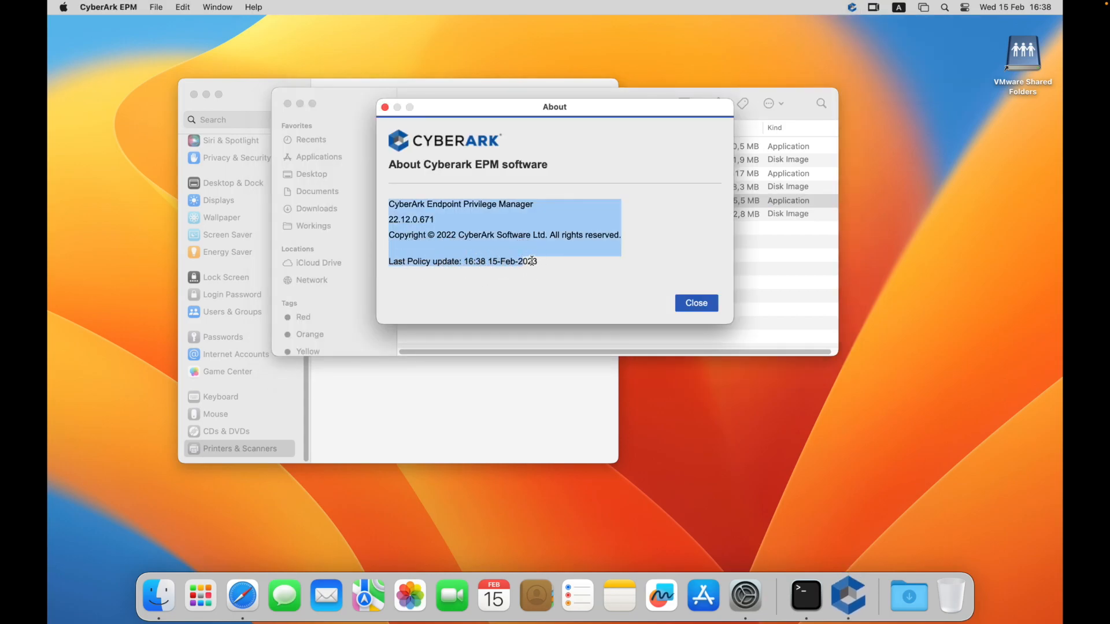
{"action": "left_click", "coordinate": [703, 306]}
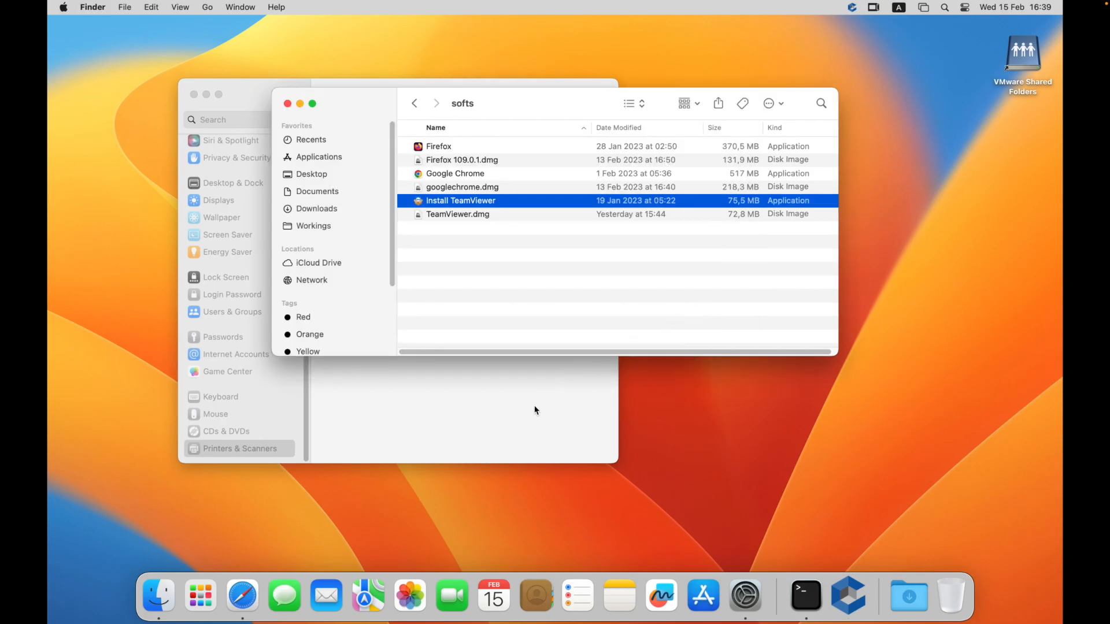
{"action": "left_click", "coordinate": [805, 592]}
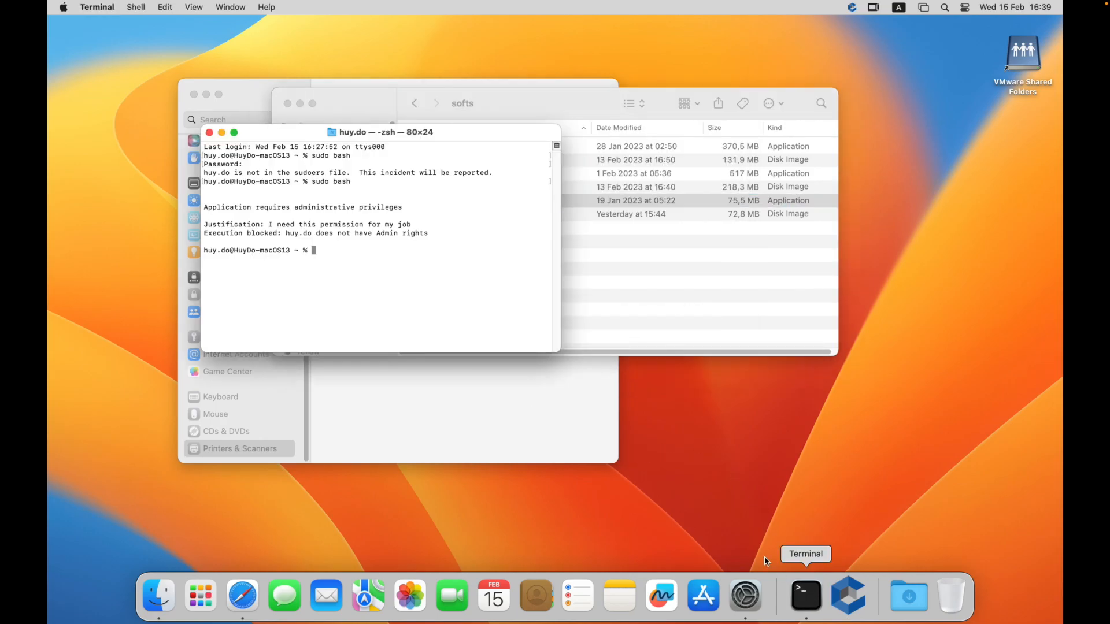
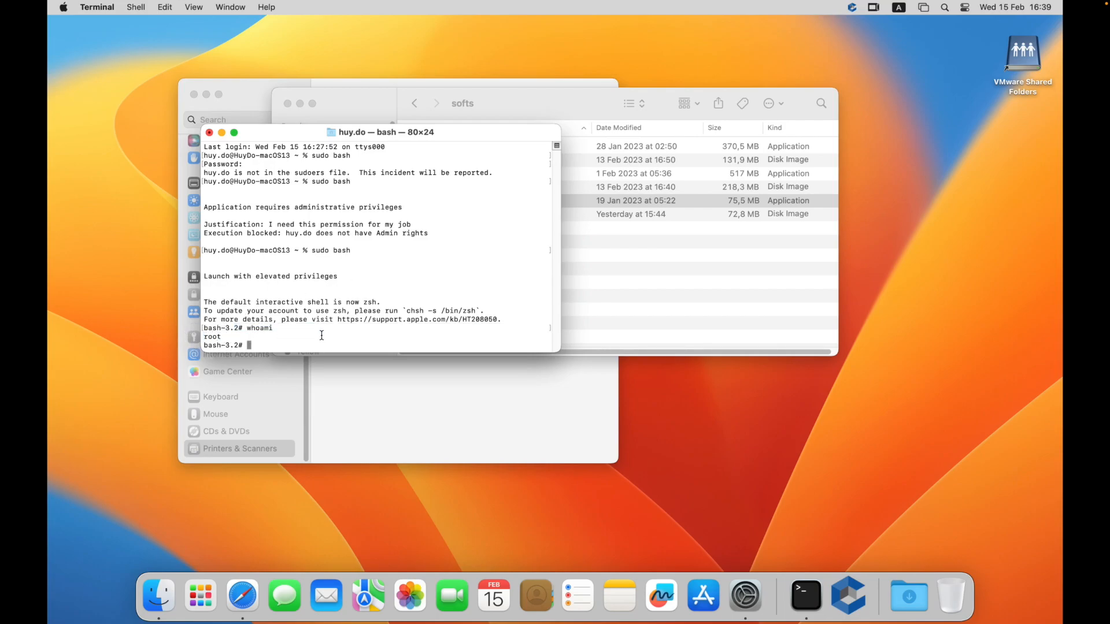
Step: Exit the root shell and confirm with whoami that Terminal runs as the standard user again
{"action": "type", "text": "exit"}
{"action": "key", "text": "Return"}
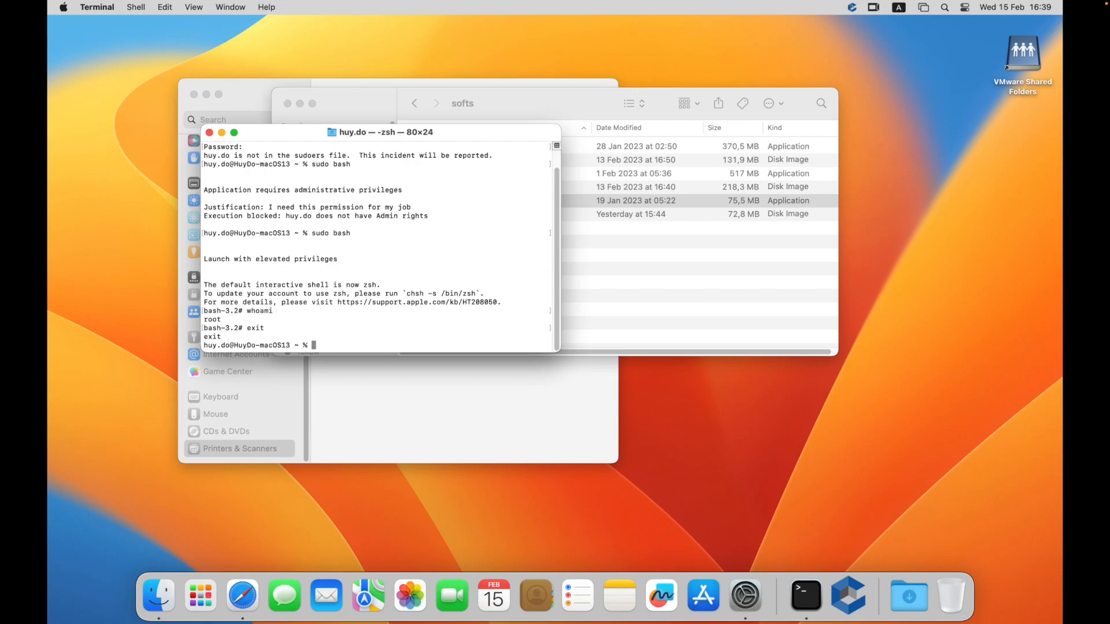
{"action": "type", "text": "whoami"}
{"action": "key", "text": "Return"}
{"action": "left_click_drag", "start_coordinate": [226, 336], "coordinate": [193, 337]}
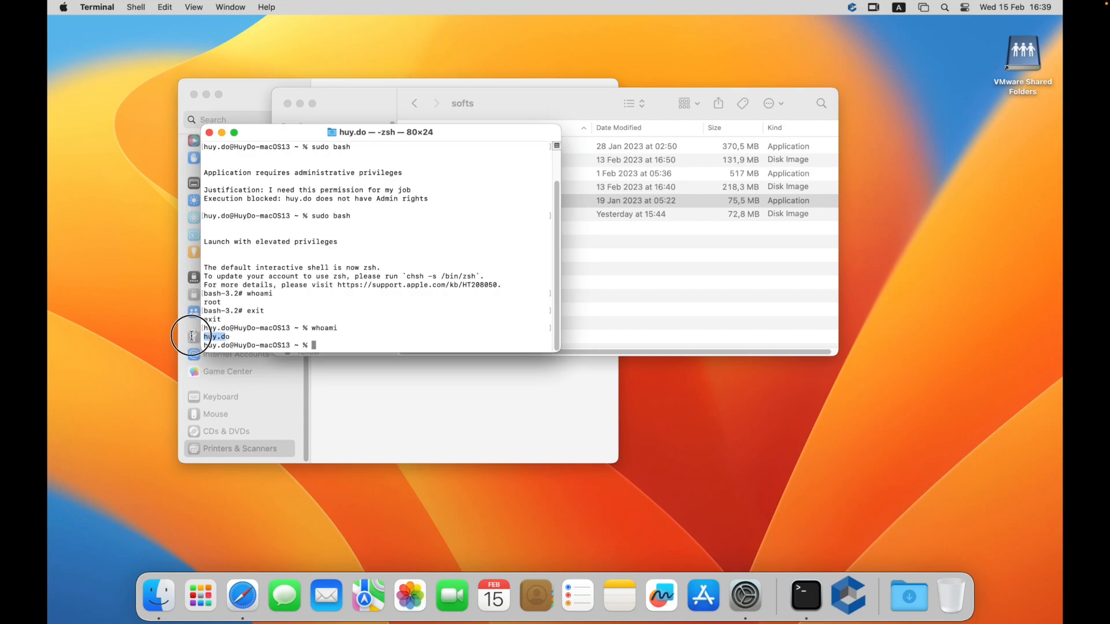
{"action": "left_click_drag", "start_coordinate": [222, 301], "coordinate": [191, 302]}
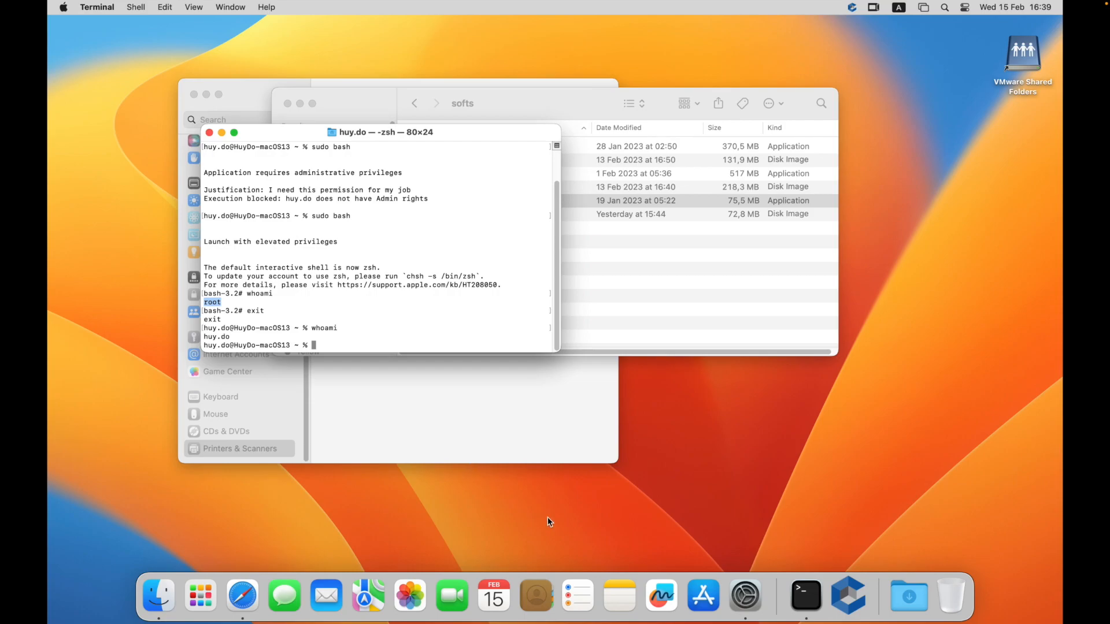
Step: Switch from the Mac back to the EPM console's Policies page in Chrome
{"action": "left_click", "coordinate": [759, 601]}
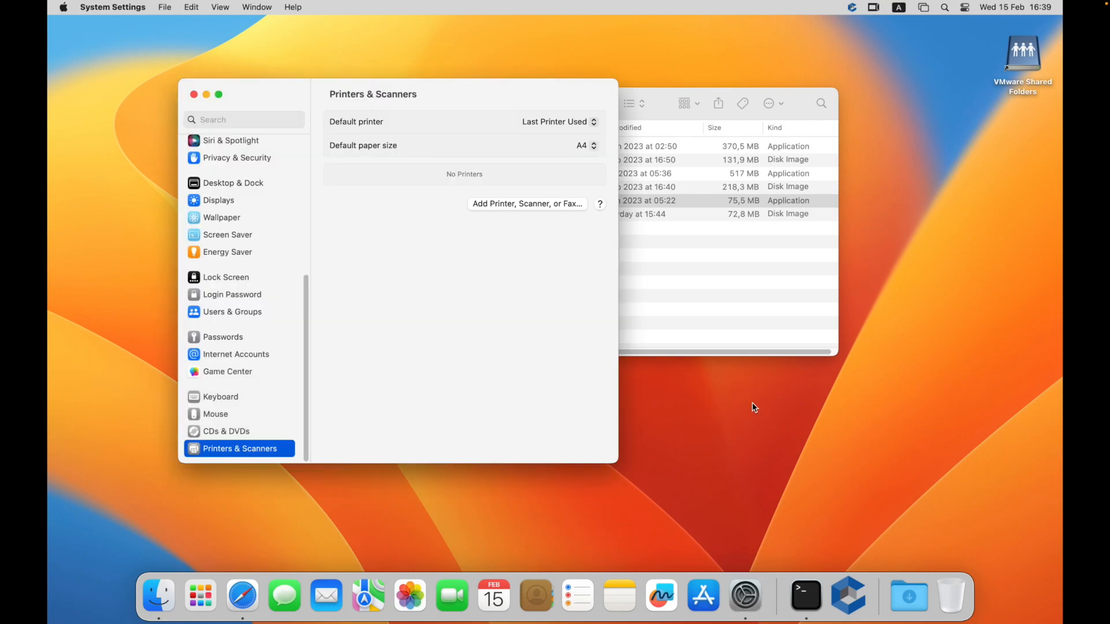
{"action": "left_click", "coordinate": [677, 428]}
{"action": "key", "text": "ctrl+Left"}
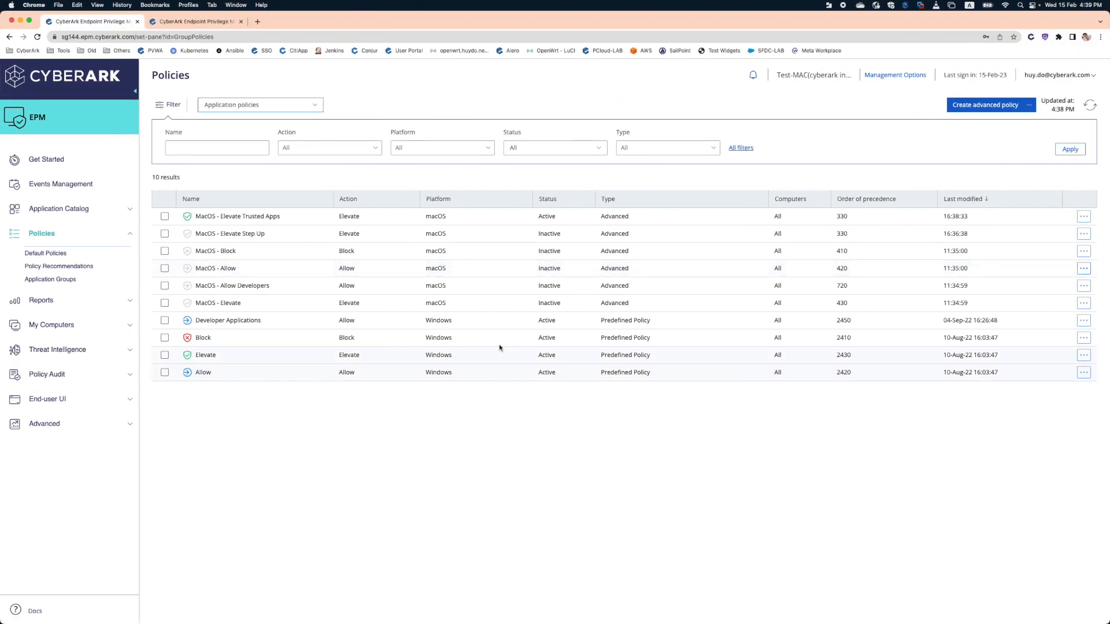
Step: In Events Management, add the Printers & Scanners request to the MacOS - Elevate Trusted Apps policy
{"action": "left_click", "coordinate": [62, 183]}
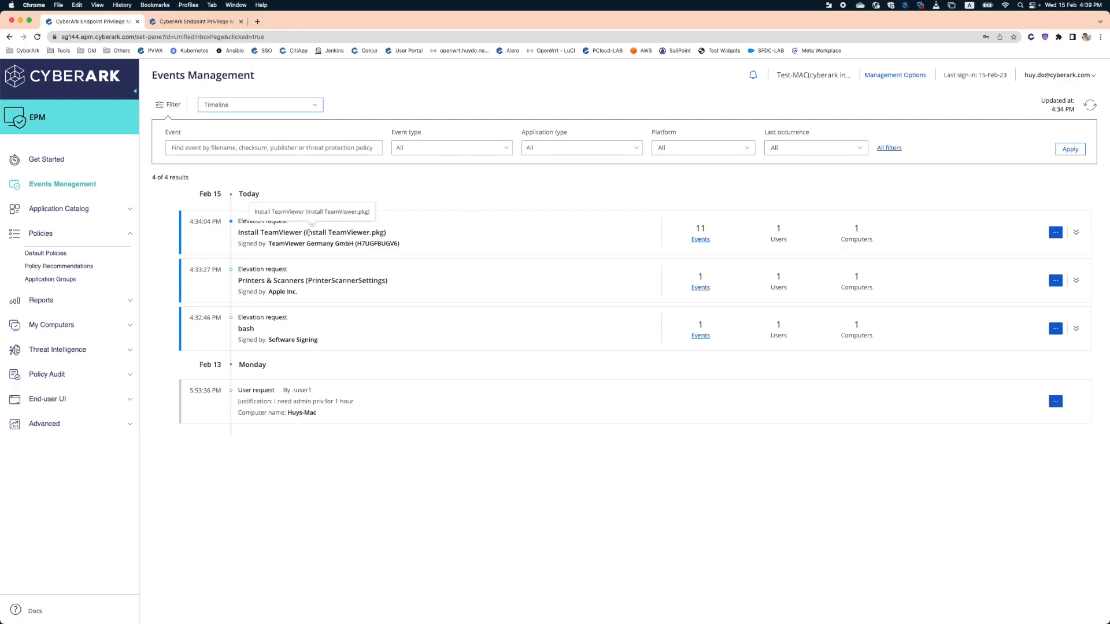
{"action": "left_click", "coordinate": [1056, 283]}
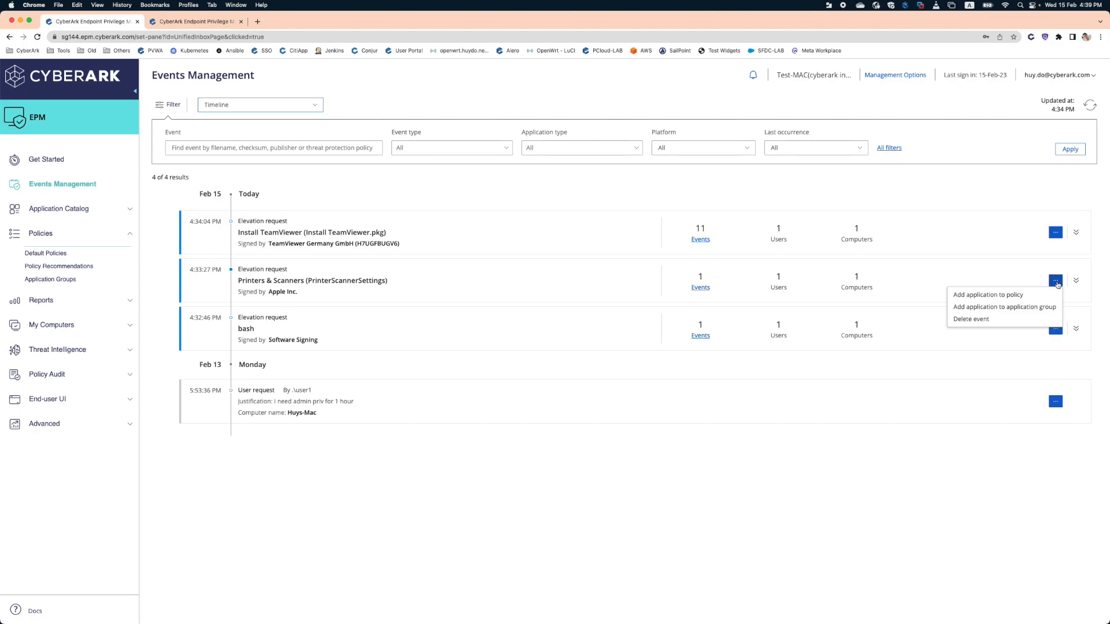
{"action": "left_click", "coordinate": [1026, 298]}
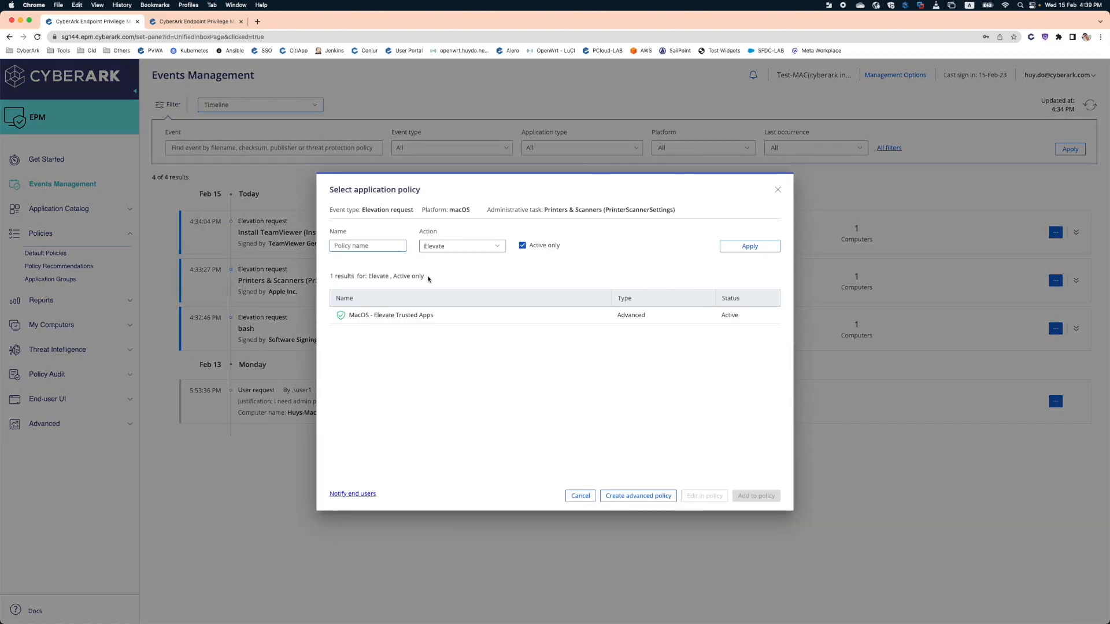
{"action": "left_click", "coordinate": [400, 318]}
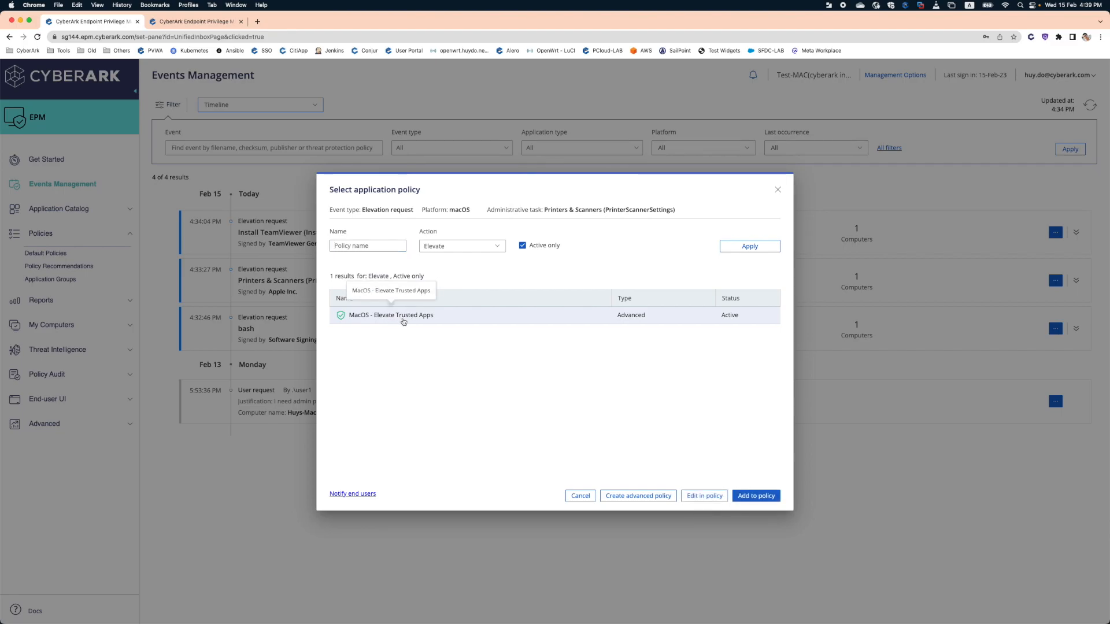
{"action": "left_click", "coordinate": [763, 496]}
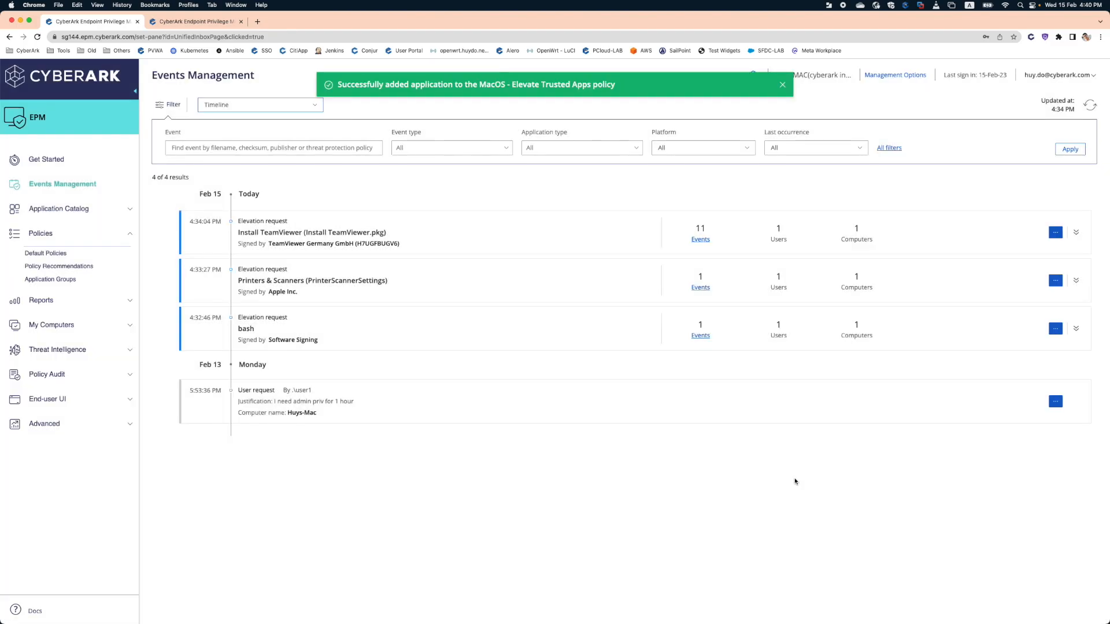
Step: Add the TeamViewer install request to MacOS - Elevate Trusted Apps as well, then return to Policies
{"action": "left_click", "coordinate": [1054, 234]}
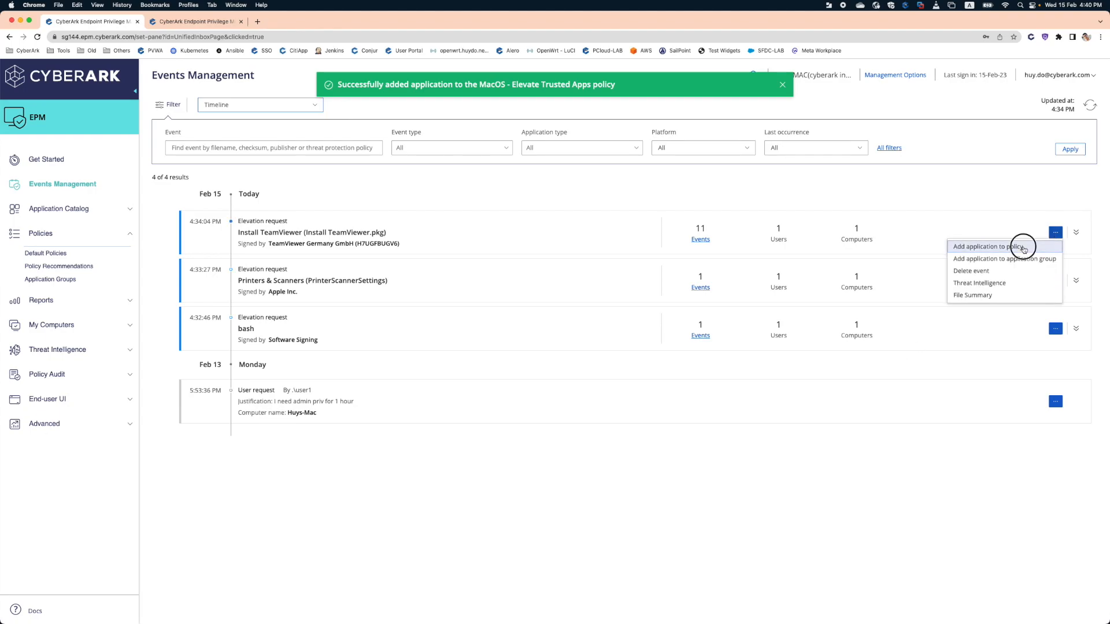
{"action": "left_click", "coordinate": [1022, 247]}
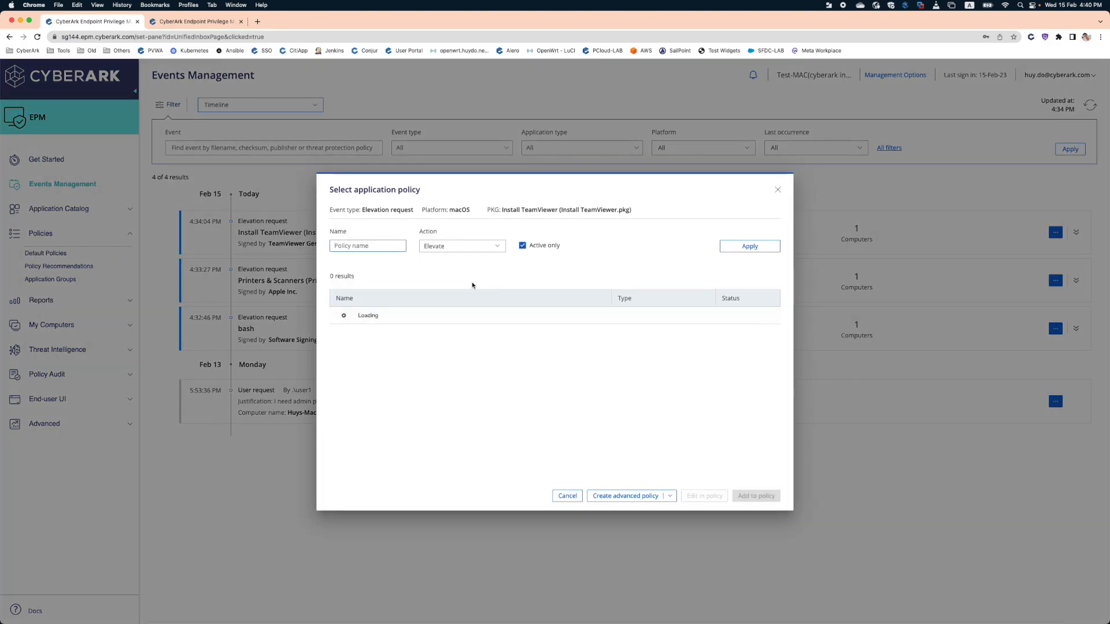
{"action": "left_click", "coordinate": [379, 317]}
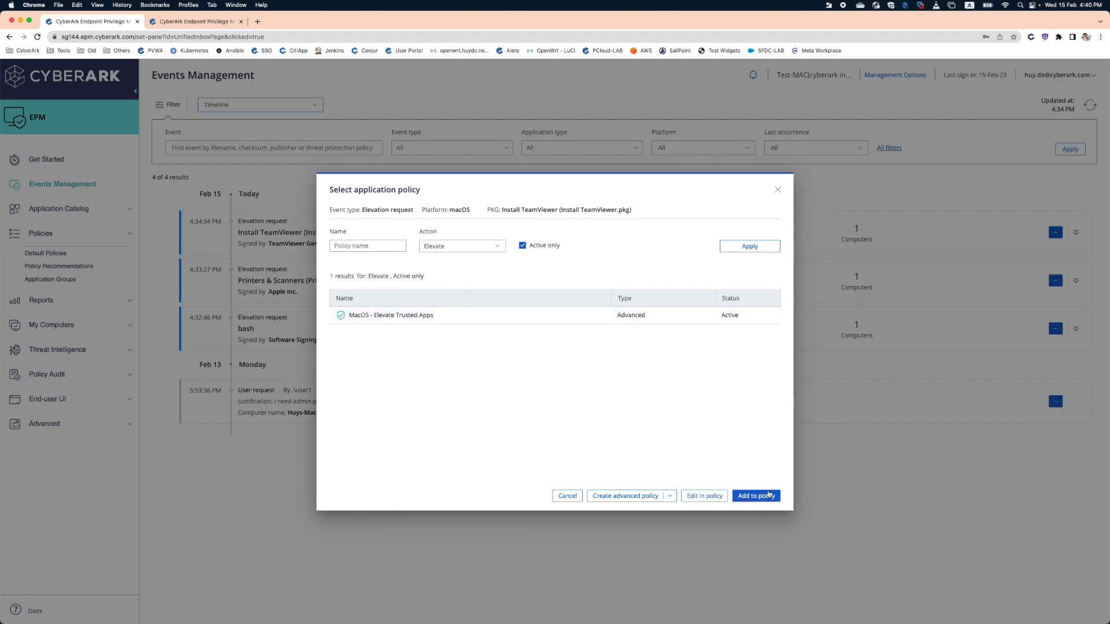
{"action": "left_click", "coordinate": [764, 495]}
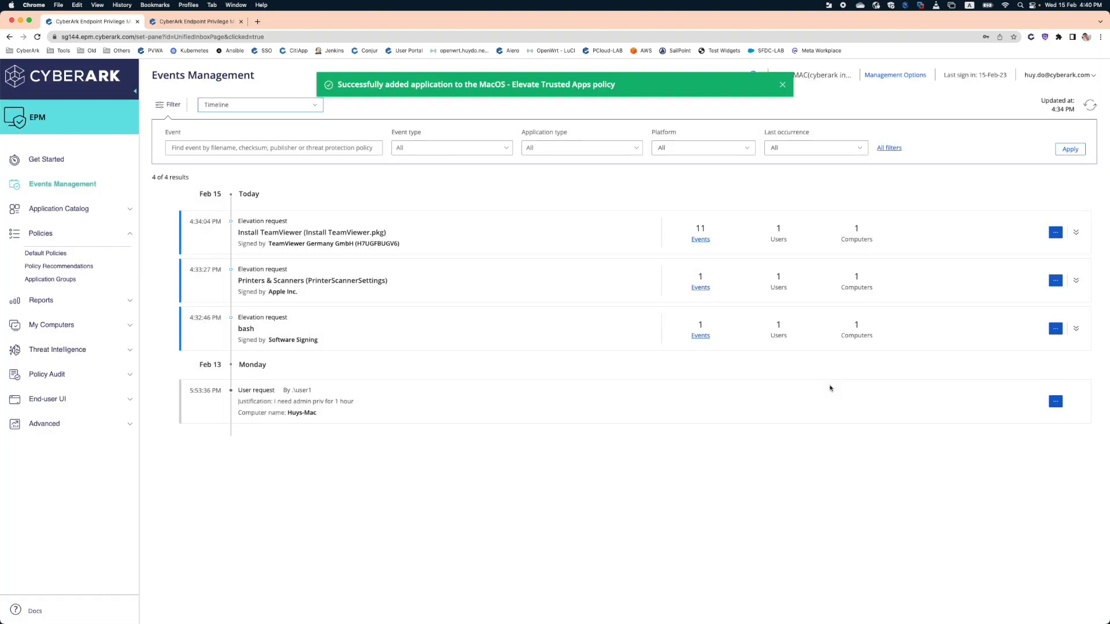
{"action": "left_click", "coordinate": [74, 242]}
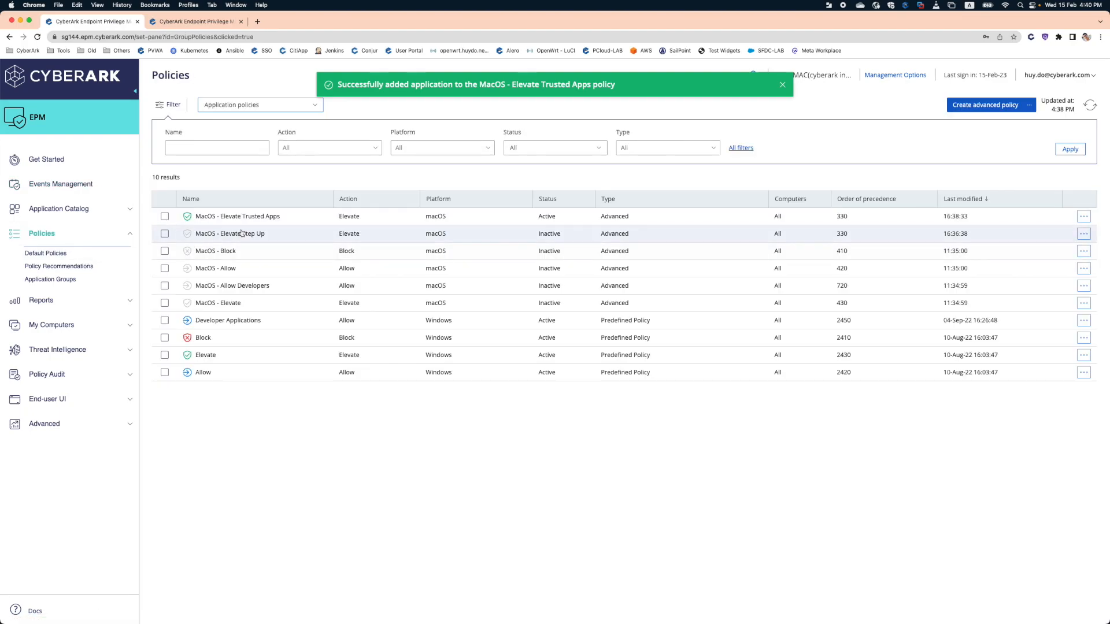
Step: Edit MacOS - Elevate Trusted Apps, save and confirm its new TeamViewer and Printers definitions, then switch to the Mac
{"action": "left_click", "coordinate": [1087, 217]}
{"action": "left_click", "coordinate": [1036, 233]}
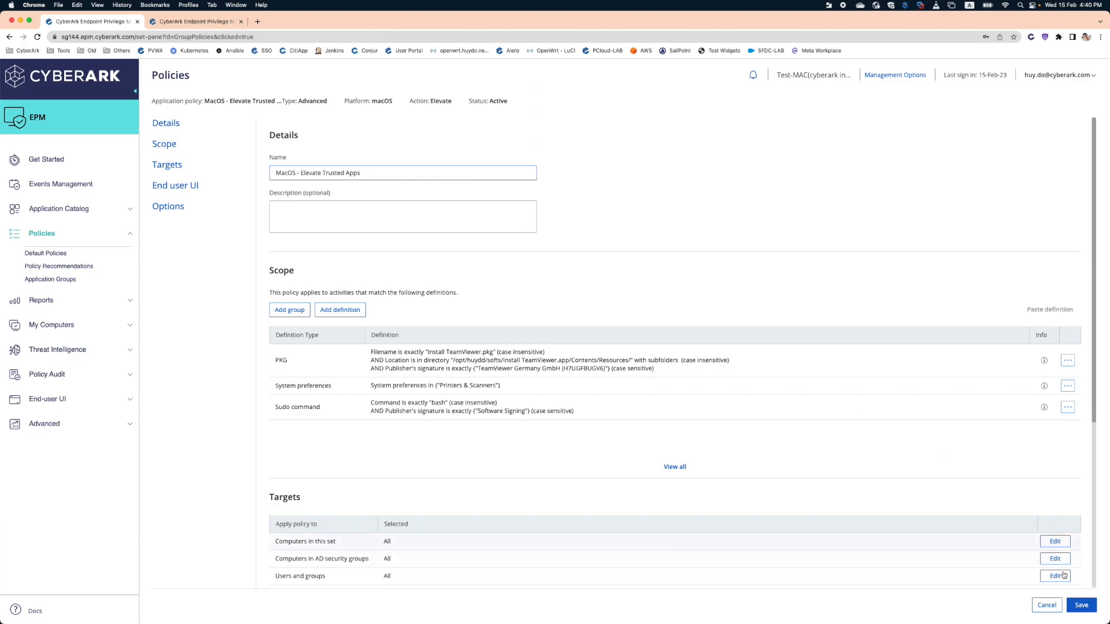
{"action": "left_click", "coordinate": [1081, 604]}
{"action": "left_click", "coordinate": [643, 243]}
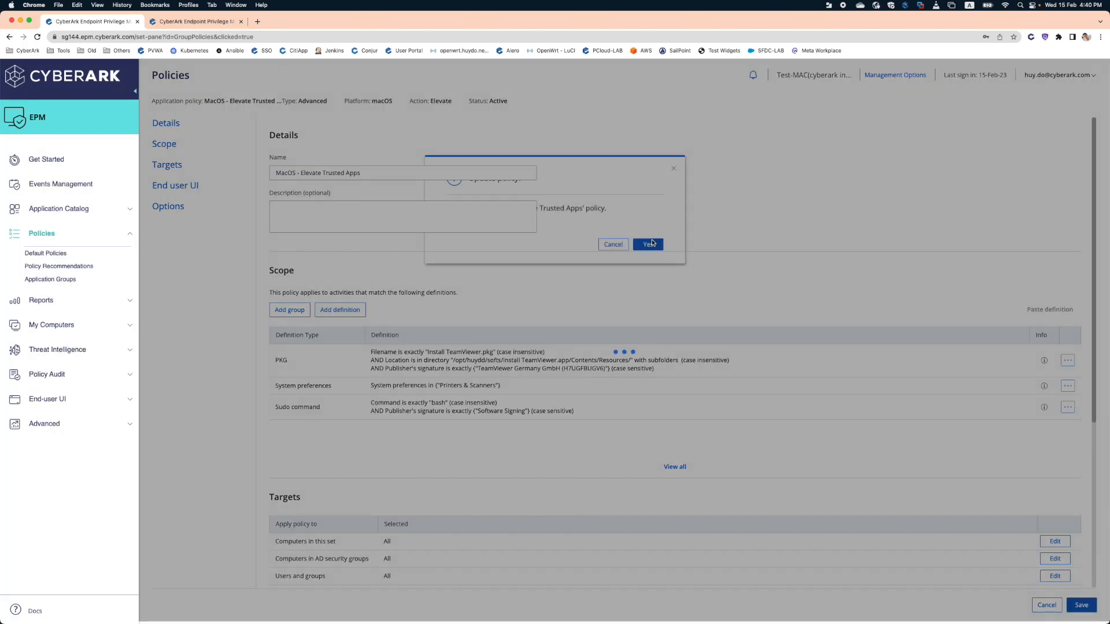
{"action": "key", "text": "ctrl+Right"}
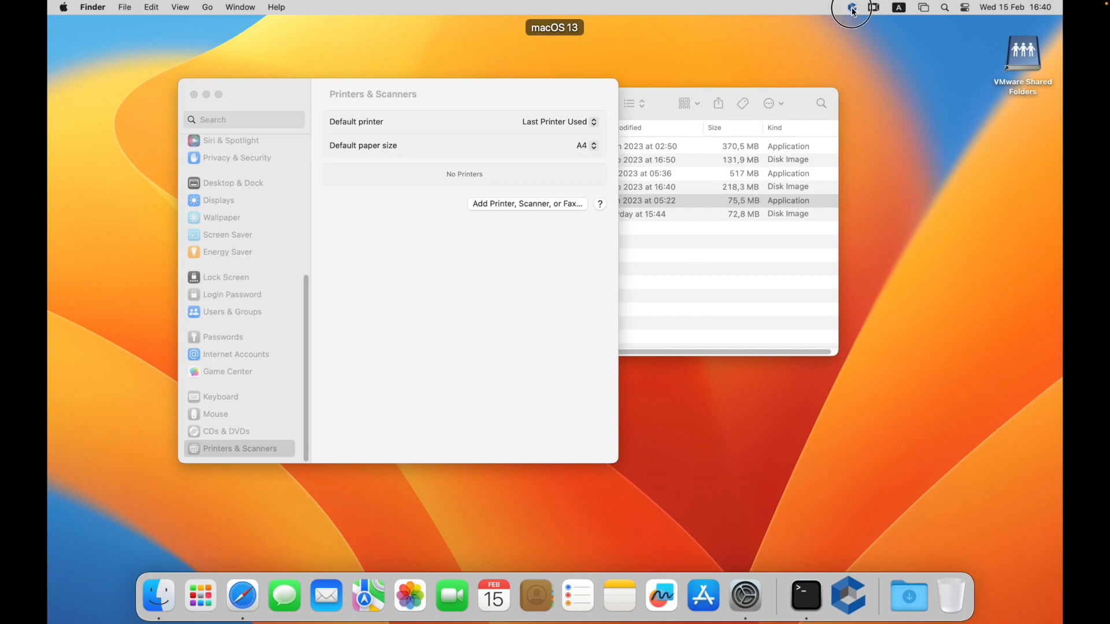
{"action": "left_click", "coordinate": [851, 7]}
{"action": "left_click", "coordinate": [855, 36]}
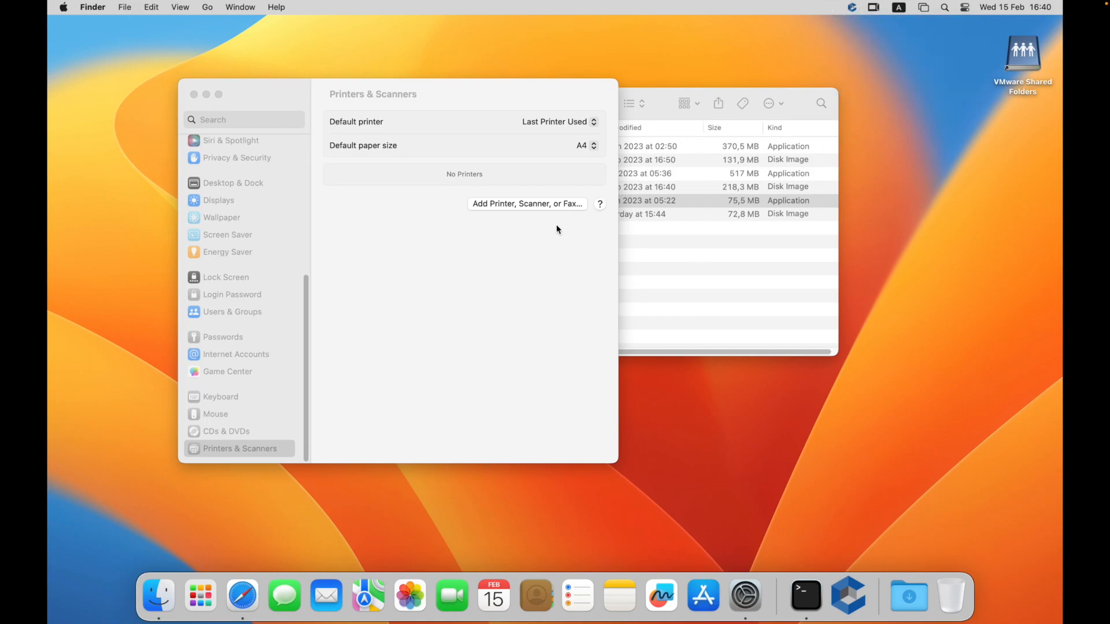
{"action": "left_click", "coordinate": [851, 7]}
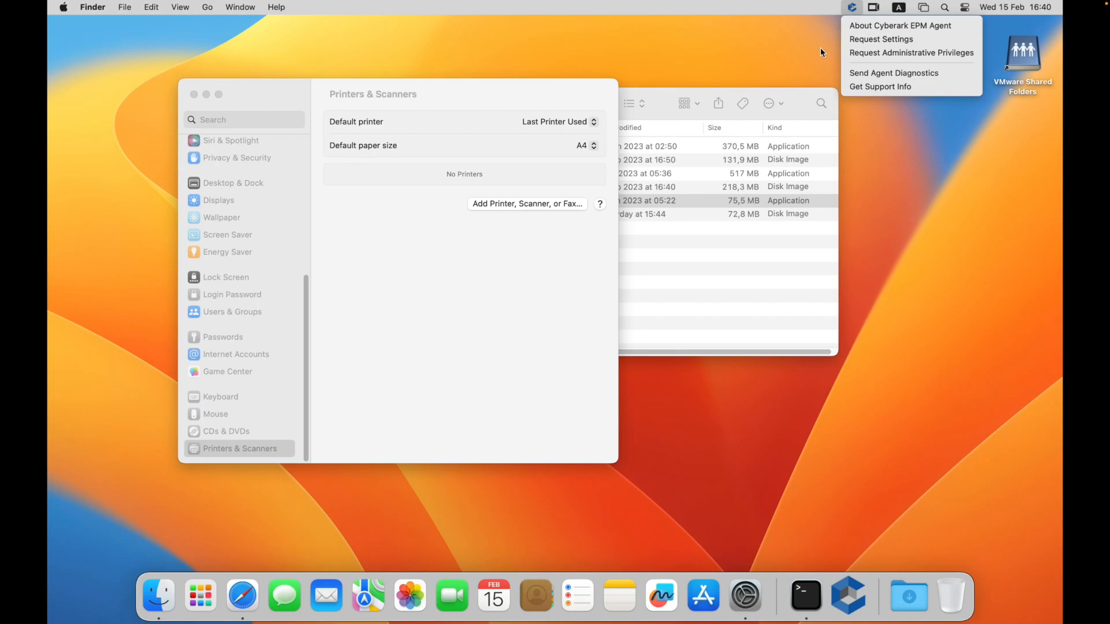
{"action": "left_click", "coordinate": [856, 26]}
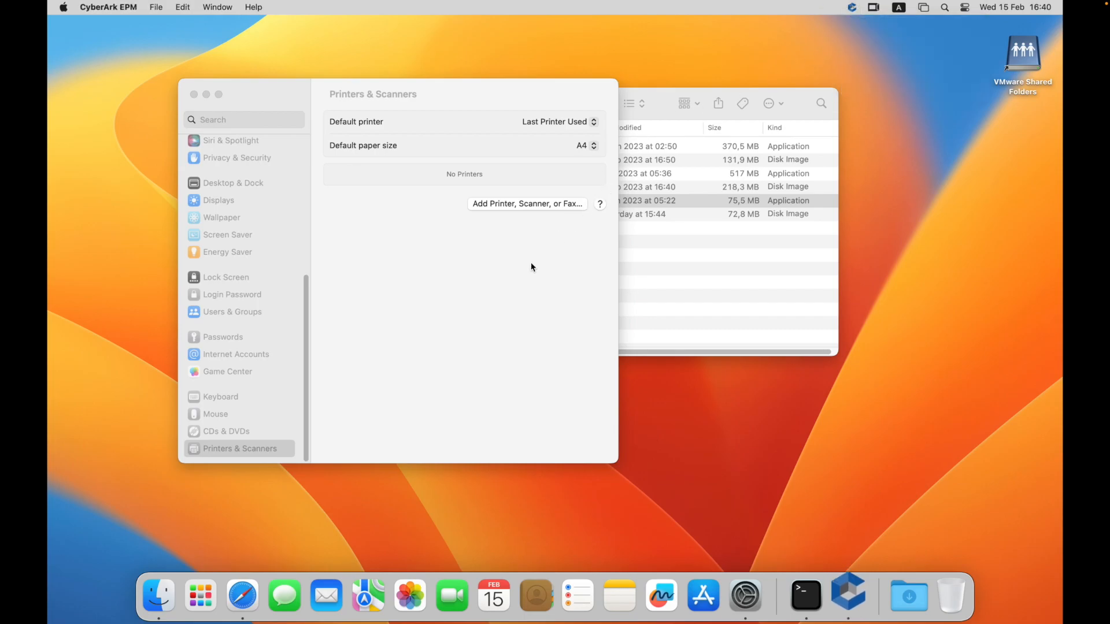
{"action": "left_click", "coordinate": [701, 304]}
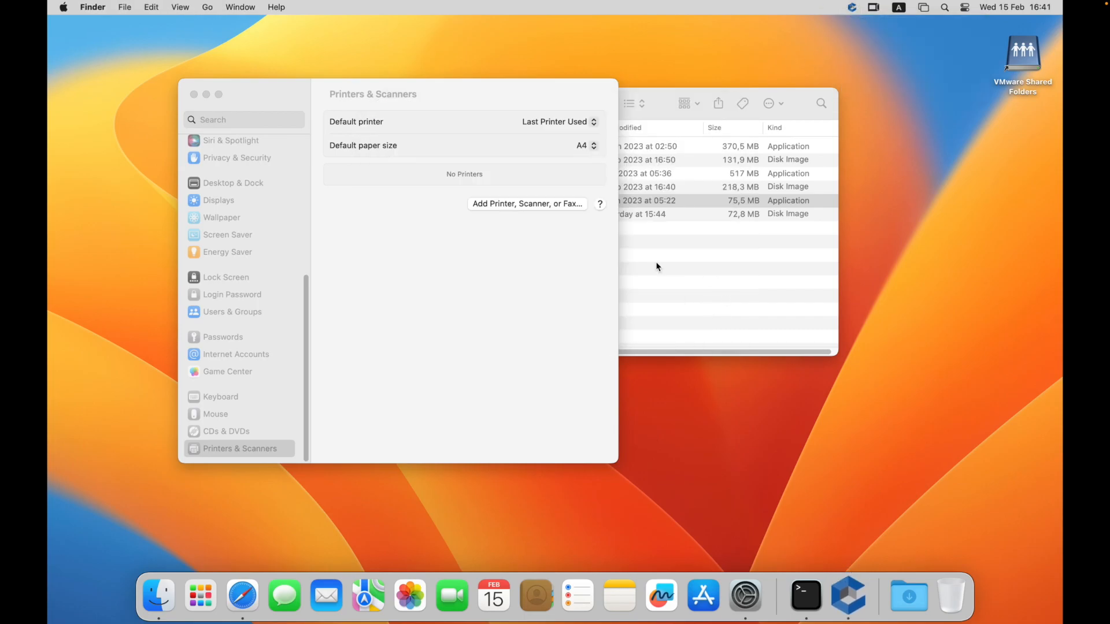
{"action": "left_click", "coordinate": [549, 311]}
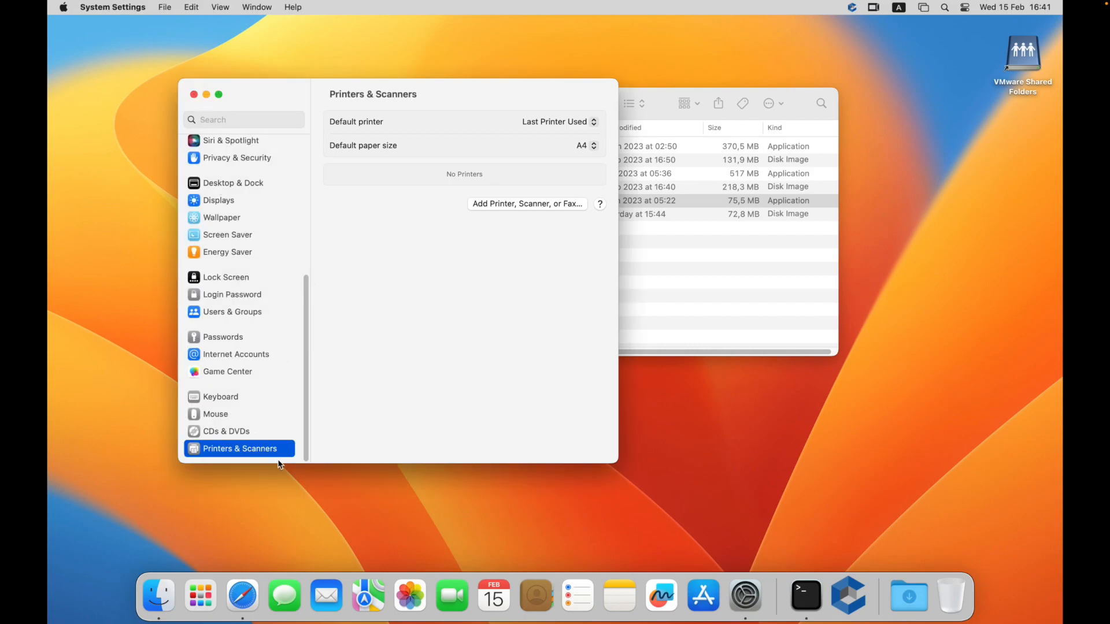
{"action": "left_click", "coordinate": [565, 205]}
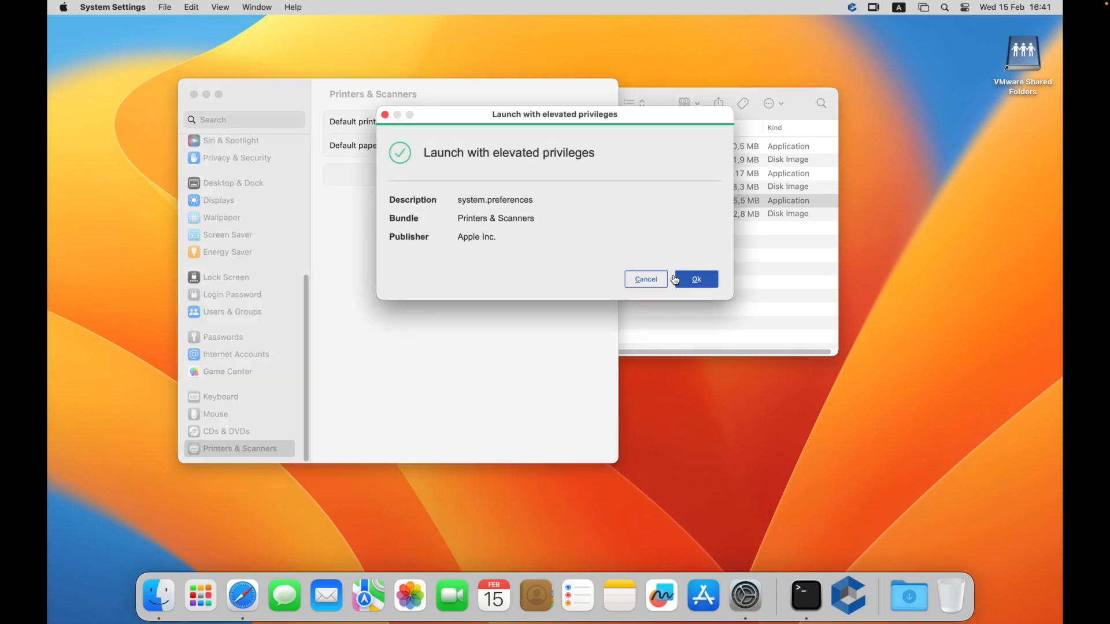
{"action": "left_click", "coordinate": [703, 281]}
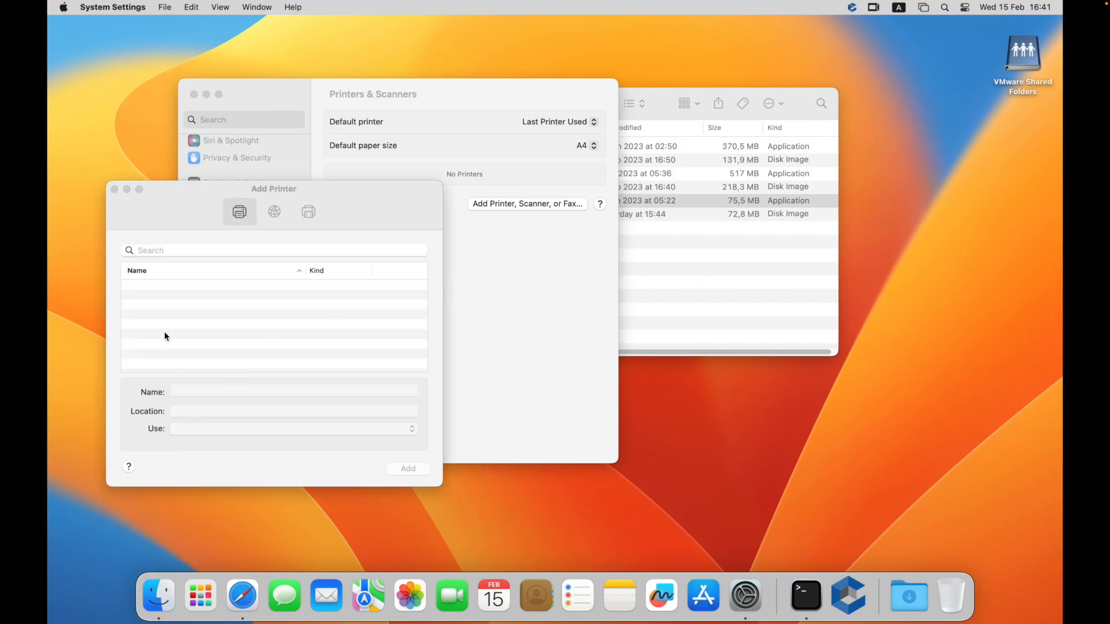
{"action": "left_click", "coordinate": [165, 300]}
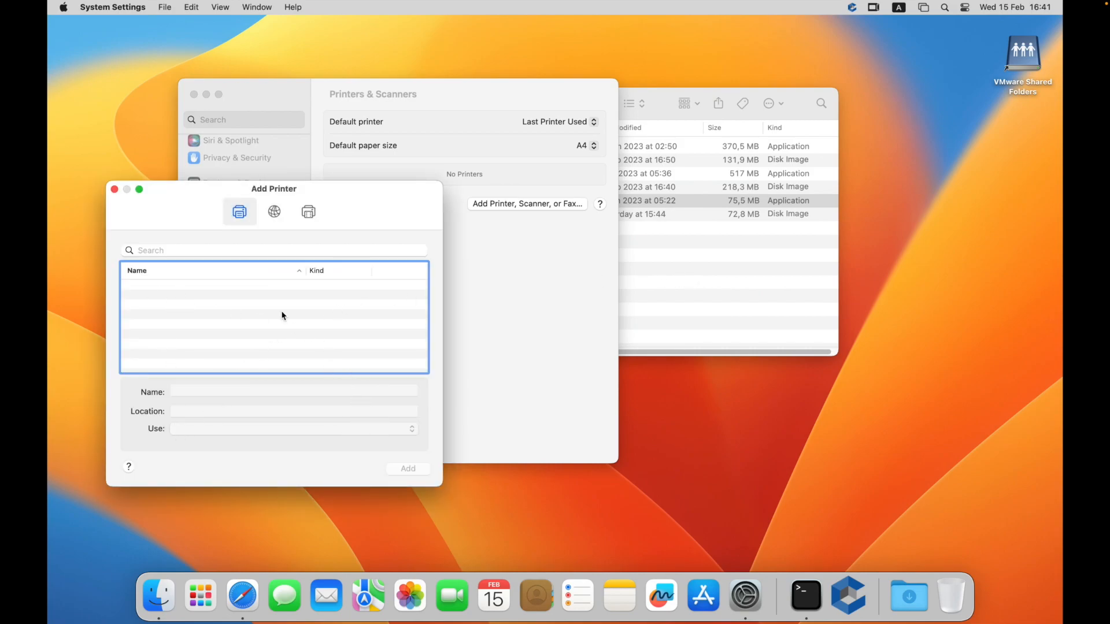
{"action": "left_click", "coordinate": [114, 190]}
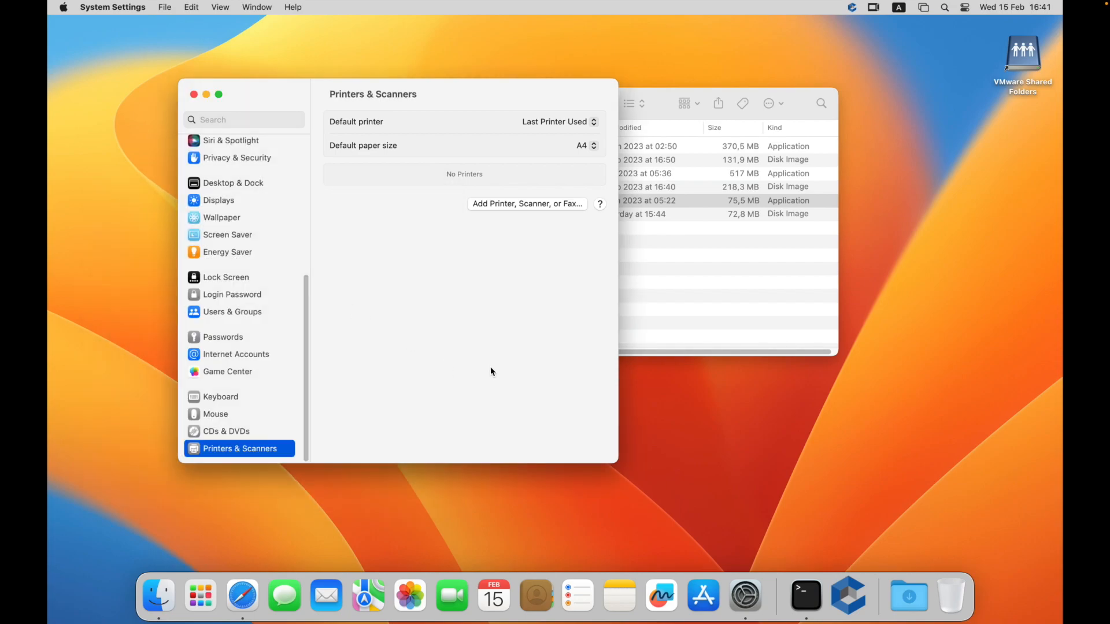
Step: Run the TeamViewer installer from the softs folder, accept the EULA, allow elevation, and install on Macintosh HD
{"action": "left_click", "coordinate": [158, 595]}
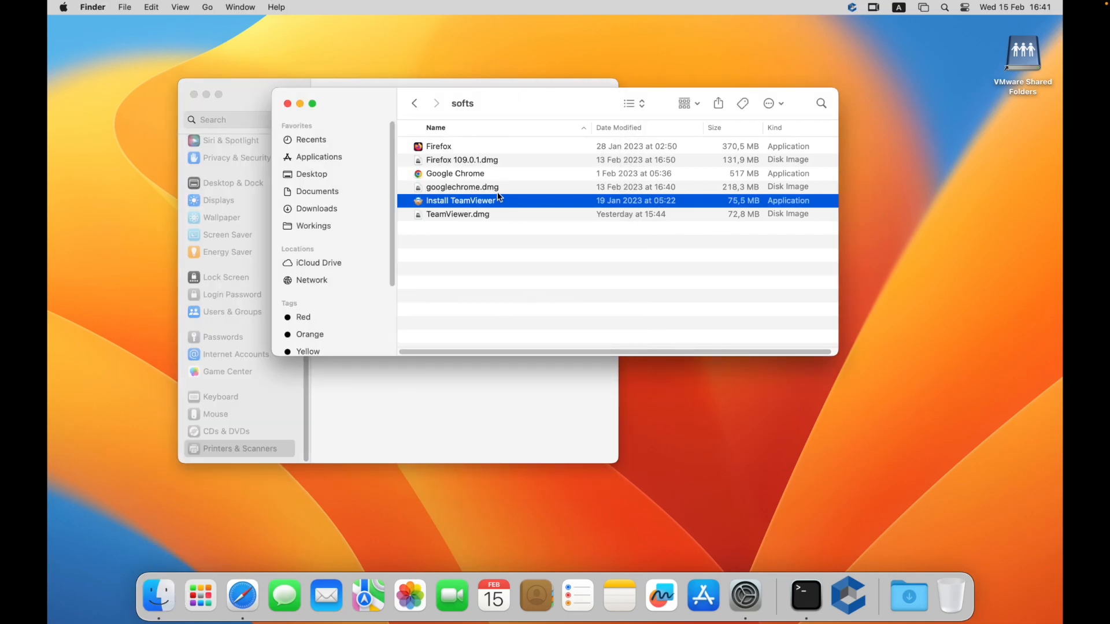
{"action": "double_click", "coordinate": [495, 201]}
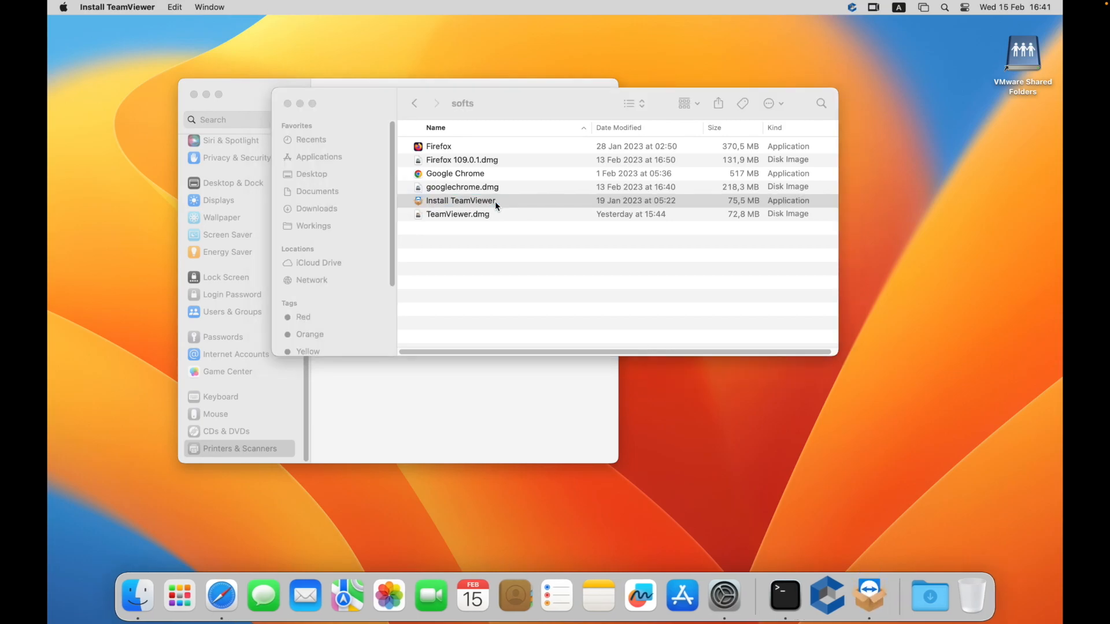
{"action": "left_click", "coordinate": [449, 305]}
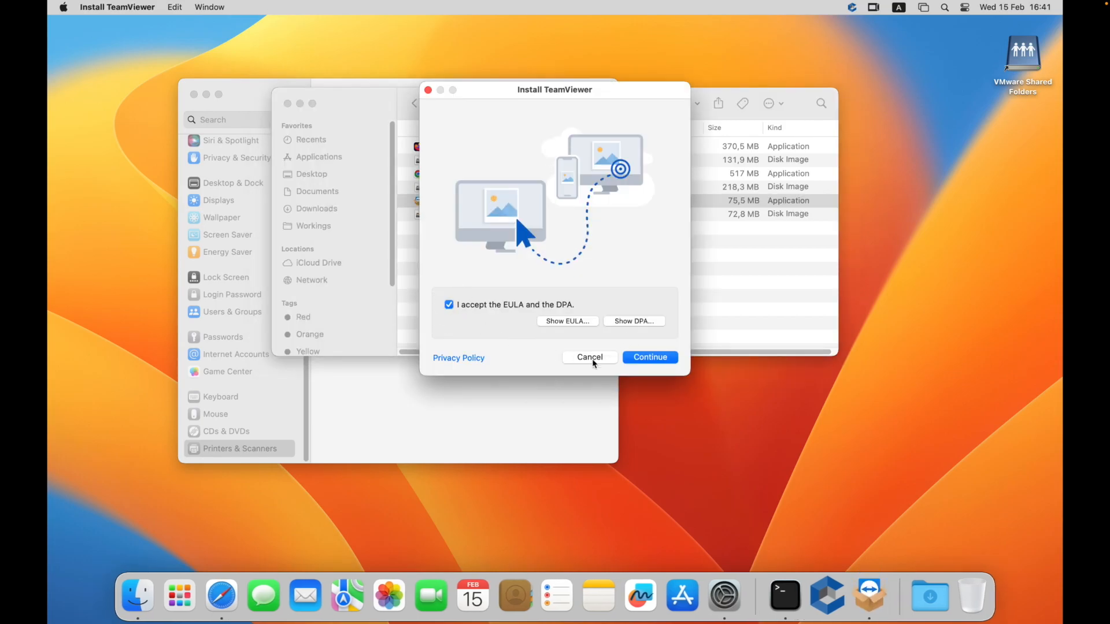
{"action": "left_click", "coordinate": [649, 357]}
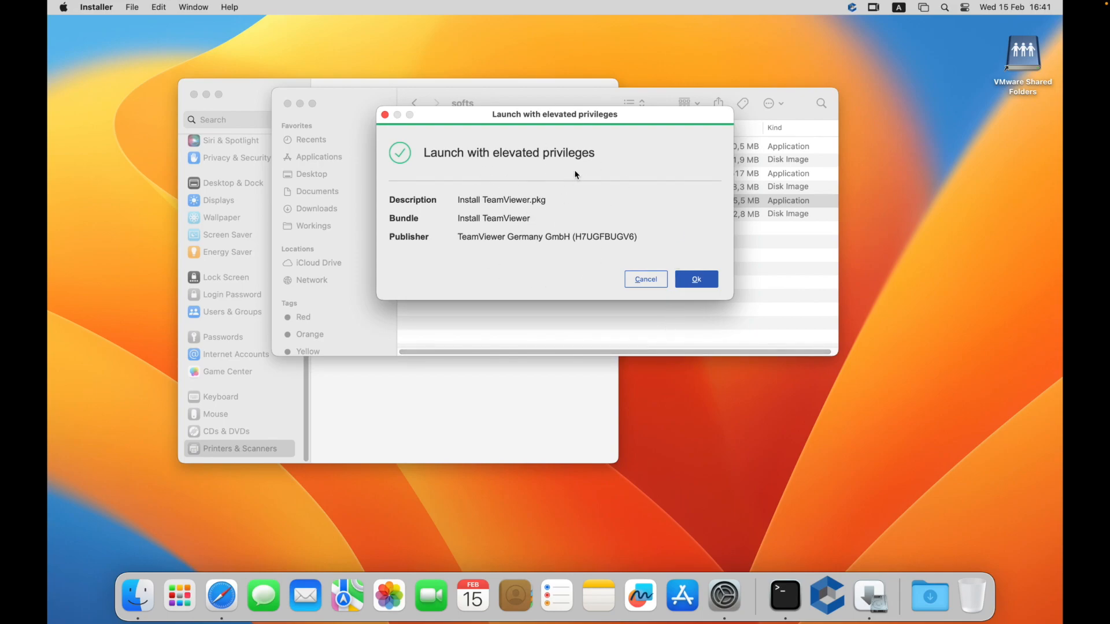
{"action": "left_click", "coordinate": [698, 280]}
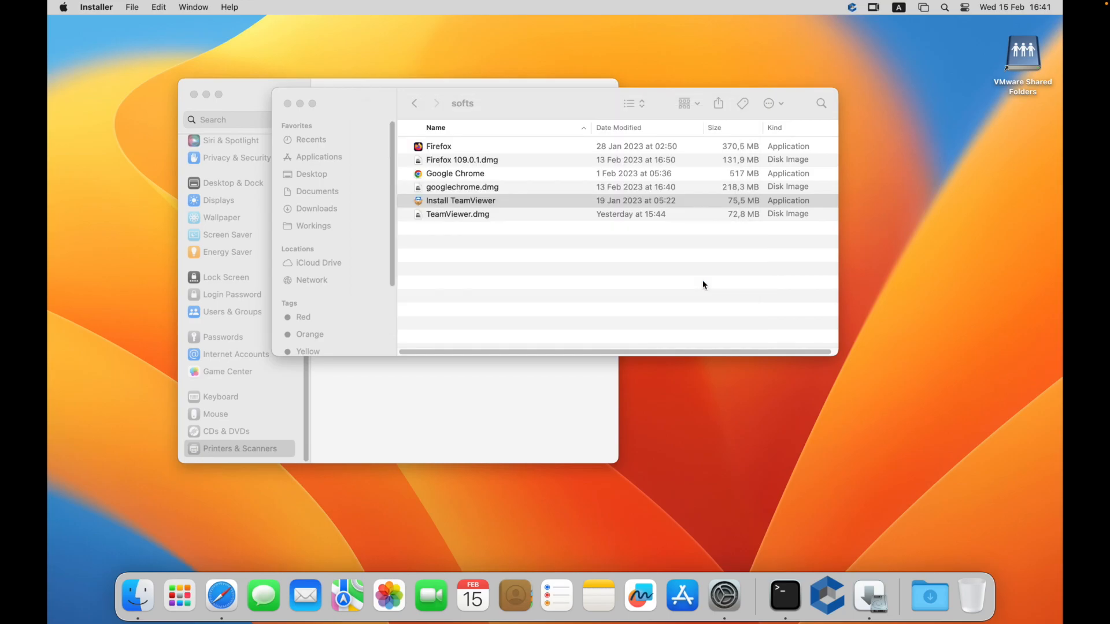
{"action": "left_click", "coordinate": [709, 391]}
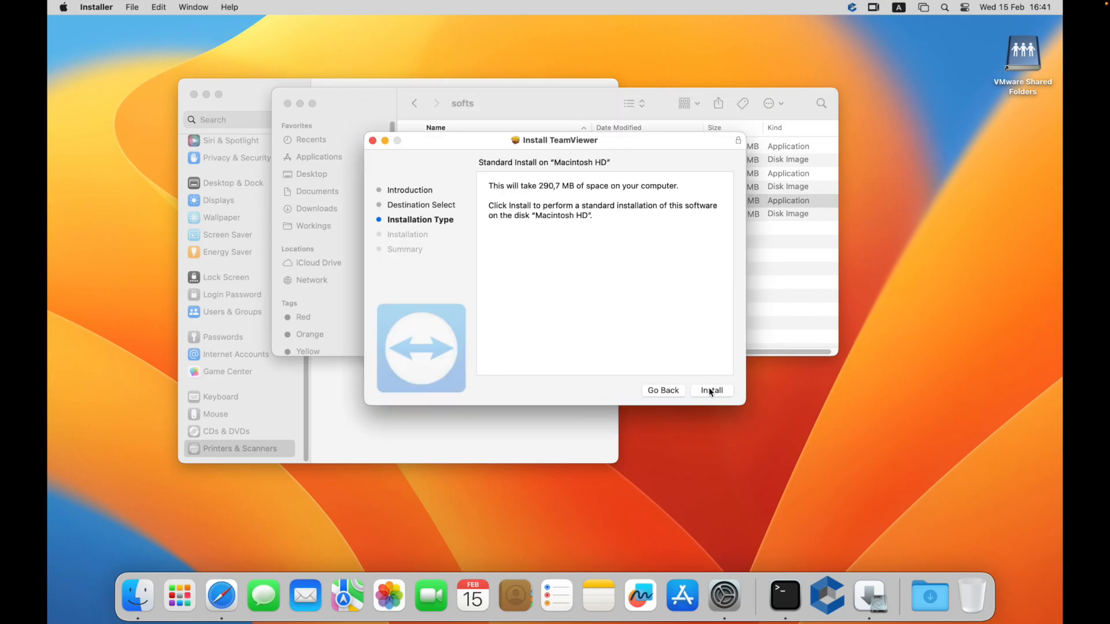
{"action": "left_click", "coordinate": [709, 390]}
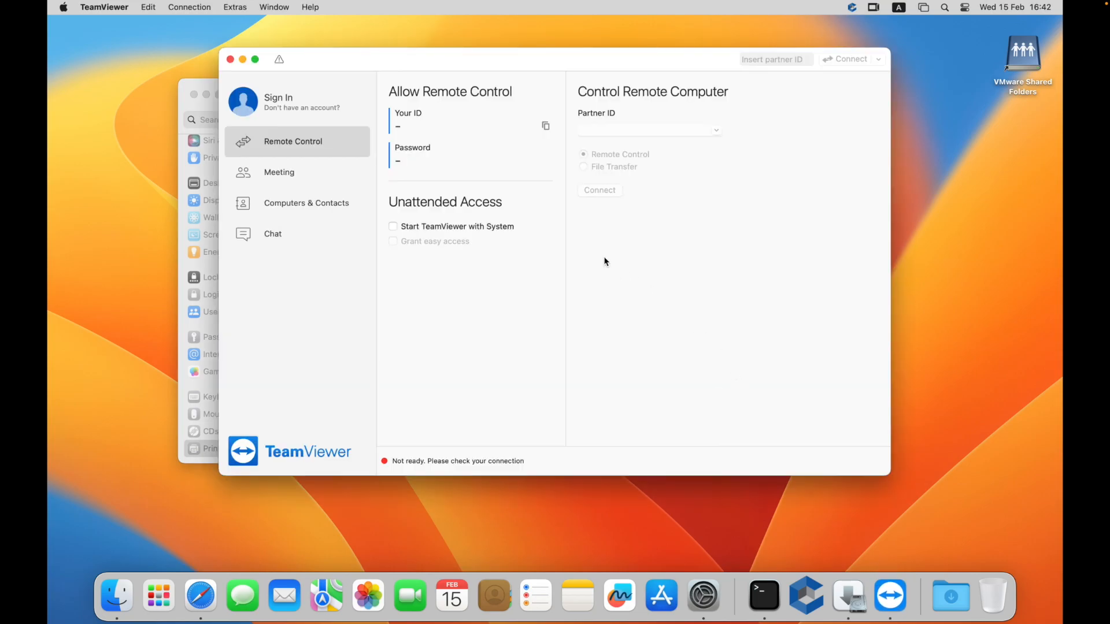
{"action": "left_click", "coordinate": [231, 60]}
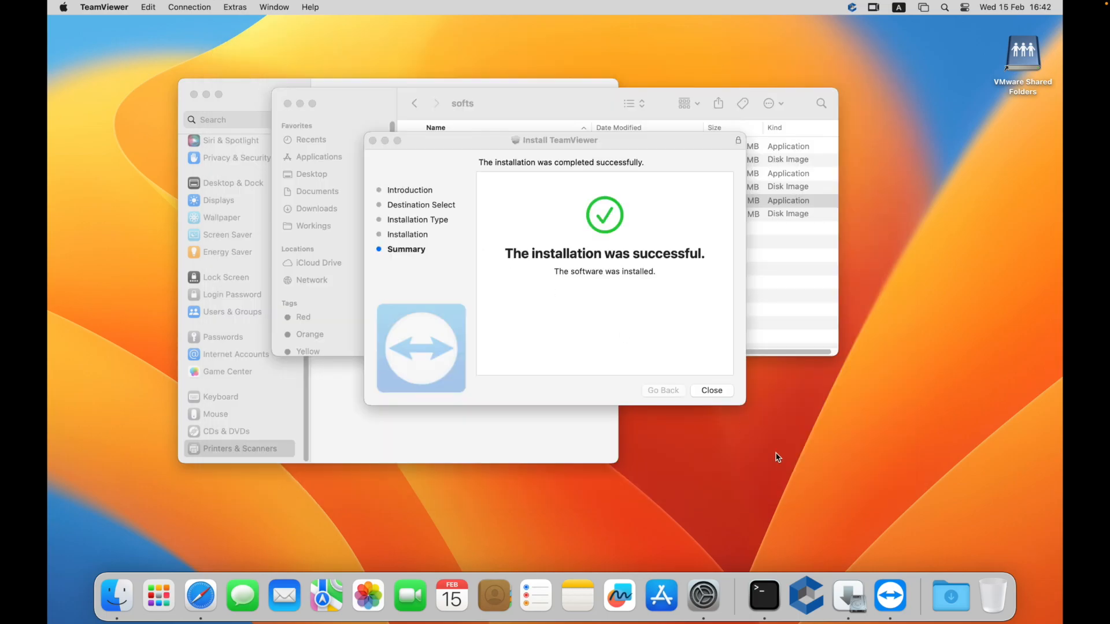
Step: Close the finished TeamViewer installer and move over to the EPM Default Policies page
{"action": "left_click", "coordinate": [711, 391]}
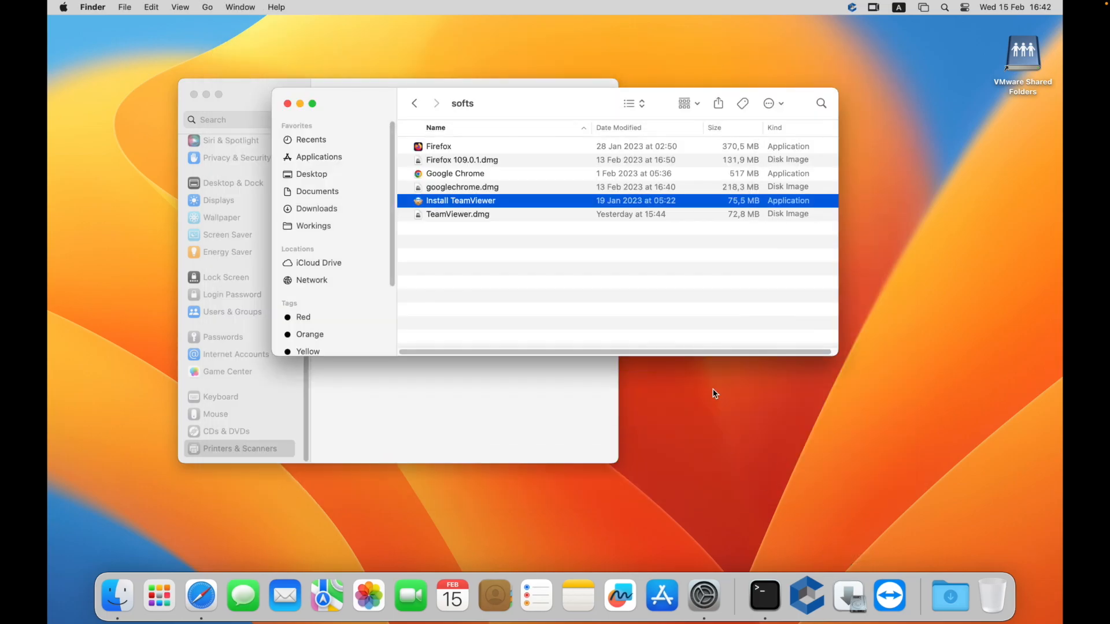
{"action": "left_click_drag", "start_coordinate": [808, 351], "coordinate": [810, 351]}
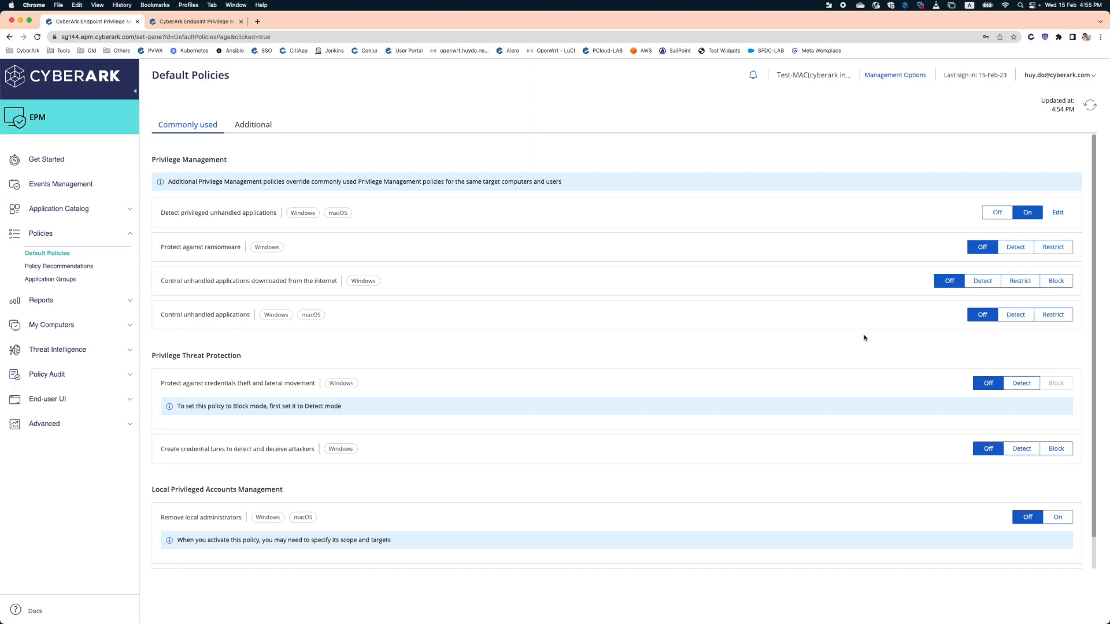
Step: Switch Control unhandled applications to Detect, then save and confirm the policy settings update
{"action": "left_click", "coordinate": [1016, 315]}
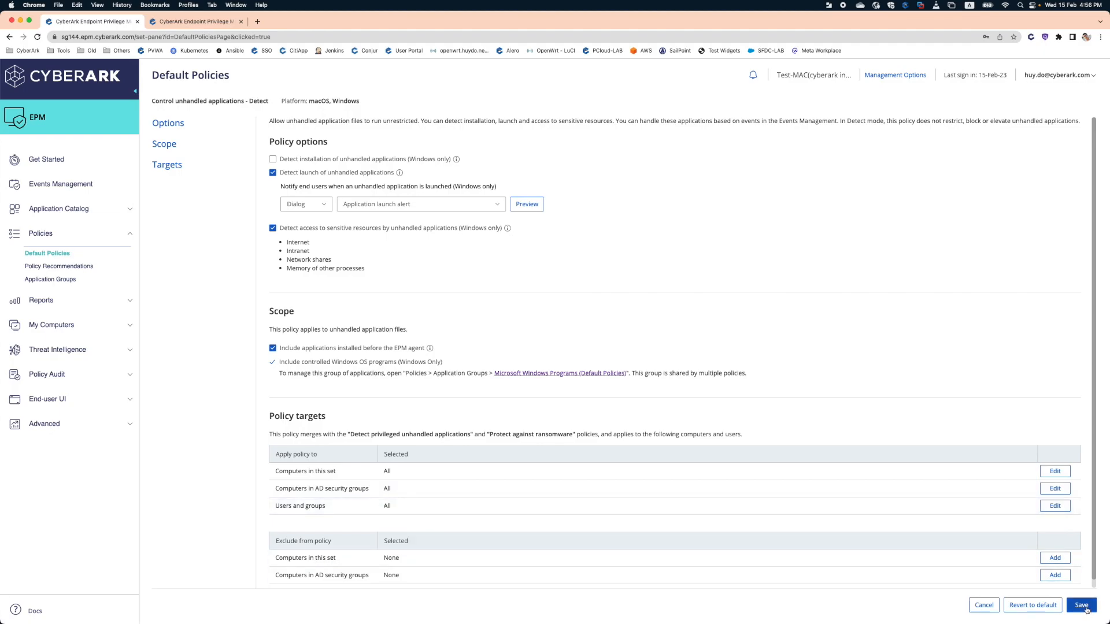
{"action": "scroll", "coordinate": [571, 387], "scroll_direction": "down", "scroll_amount": 1}
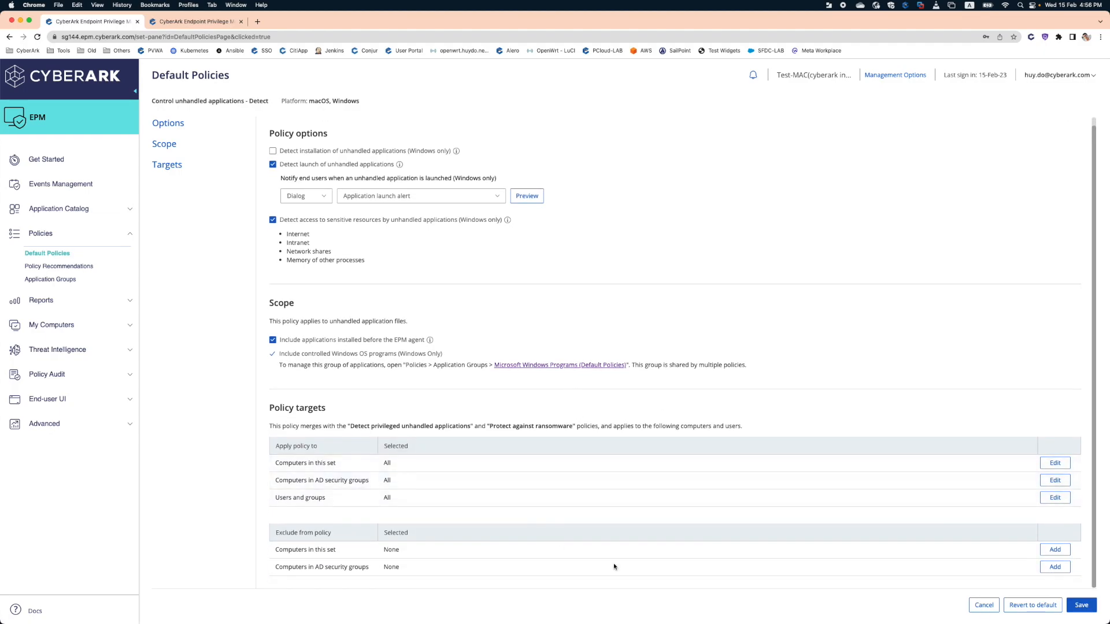
{"action": "left_click", "coordinate": [1087, 606]}
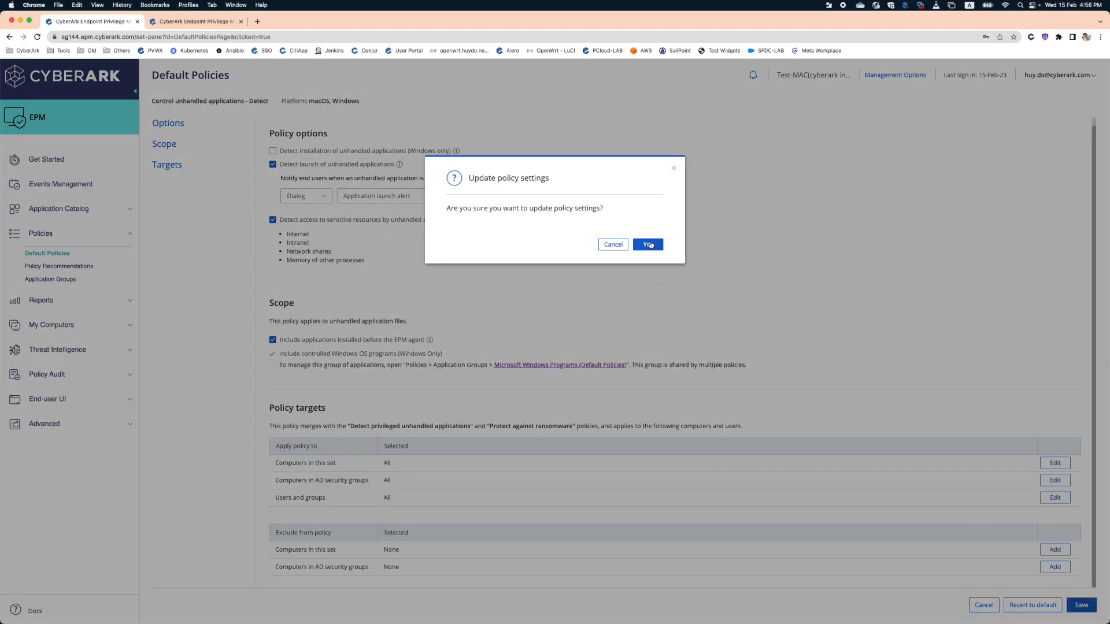
{"action": "left_click", "coordinate": [647, 245]}
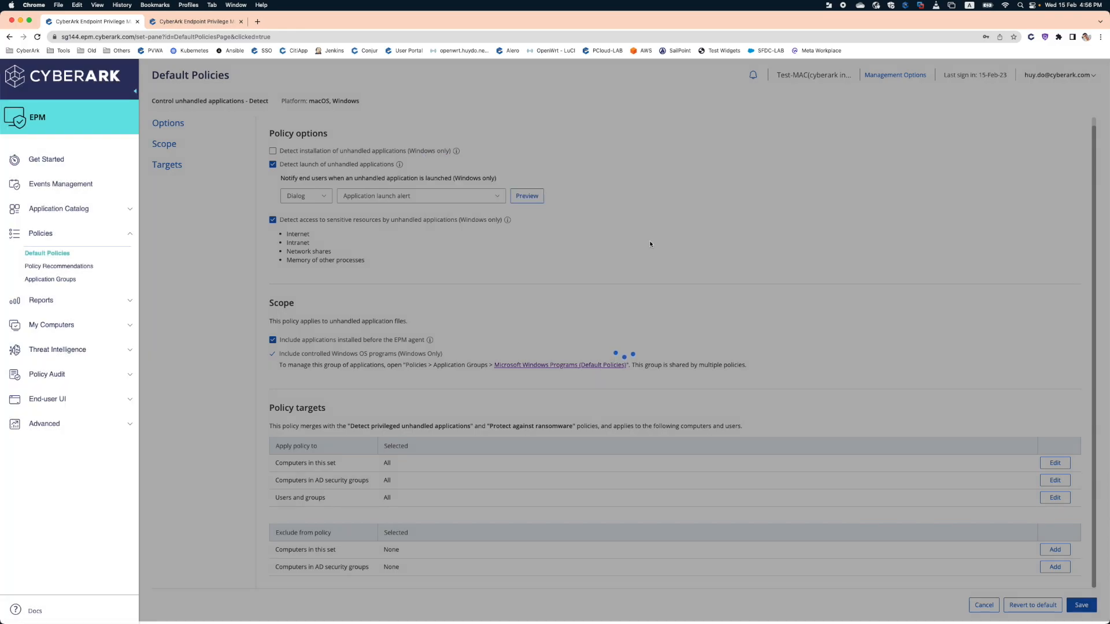
Step: On the Mac, check the EPM Agent's About shows the 16:56 15-Feb-2023 policy update, then launch Chrome
{"action": "key", "text": "ctrl+Right"}
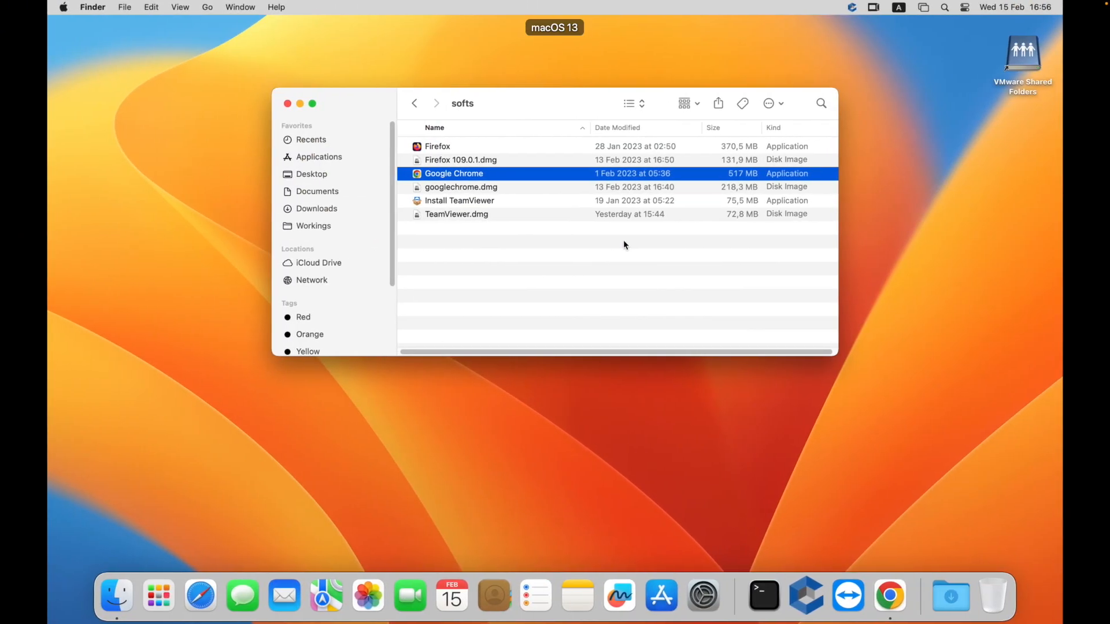
{"action": "left_click", "coordinate": [852, 7]}
{"action": "left_click", "coordinate": [865, 39]}
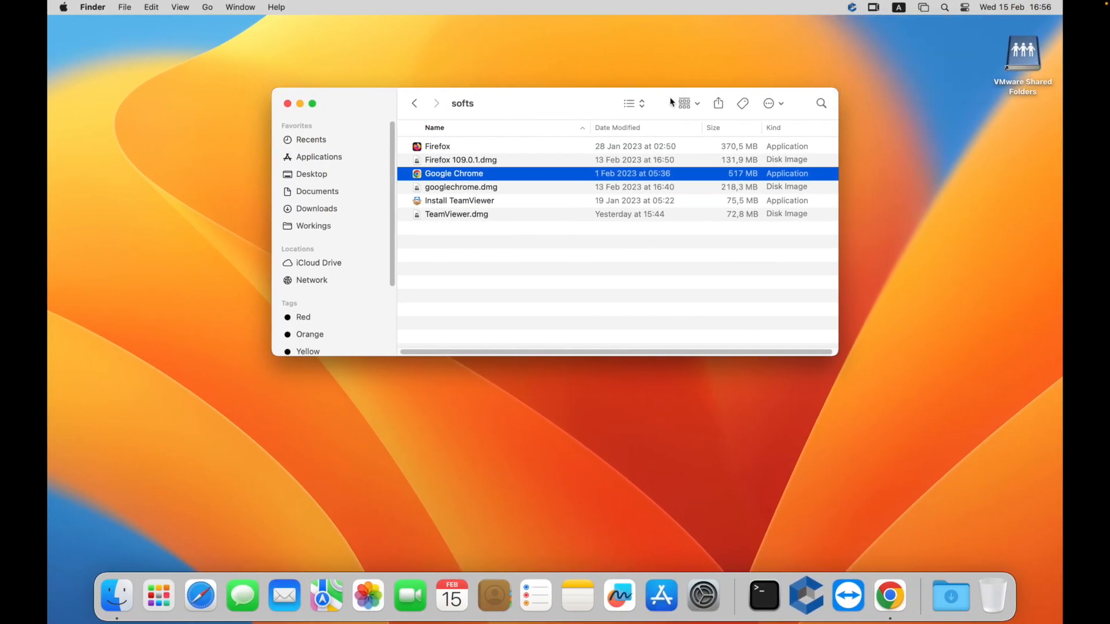
{"action": "left_click", "coordinate": [851, 7]}
{"action": "left_click", "coordinate": [855, 39]}
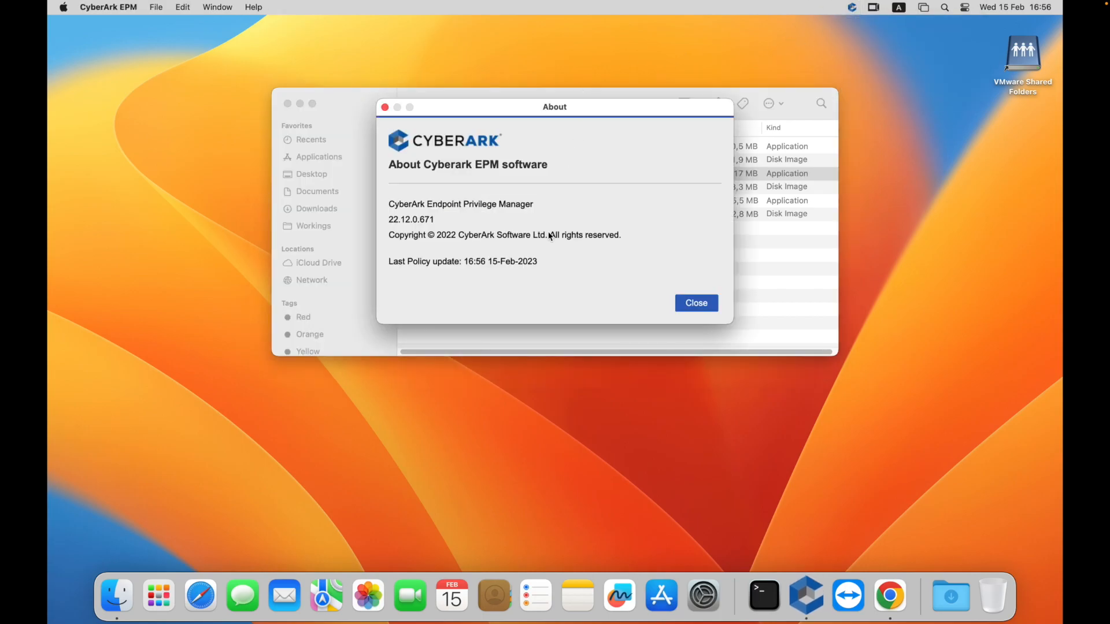
{"action": "left_click", "coordinate": [701, 309]}
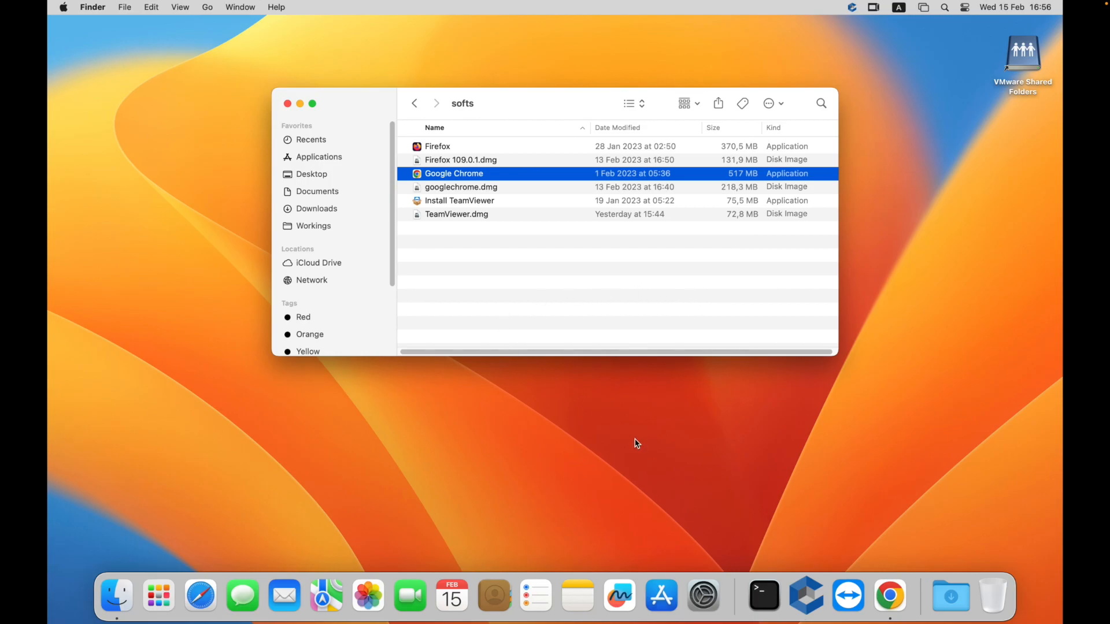
{"action": "left_click", "coordinate": [891, 602]}
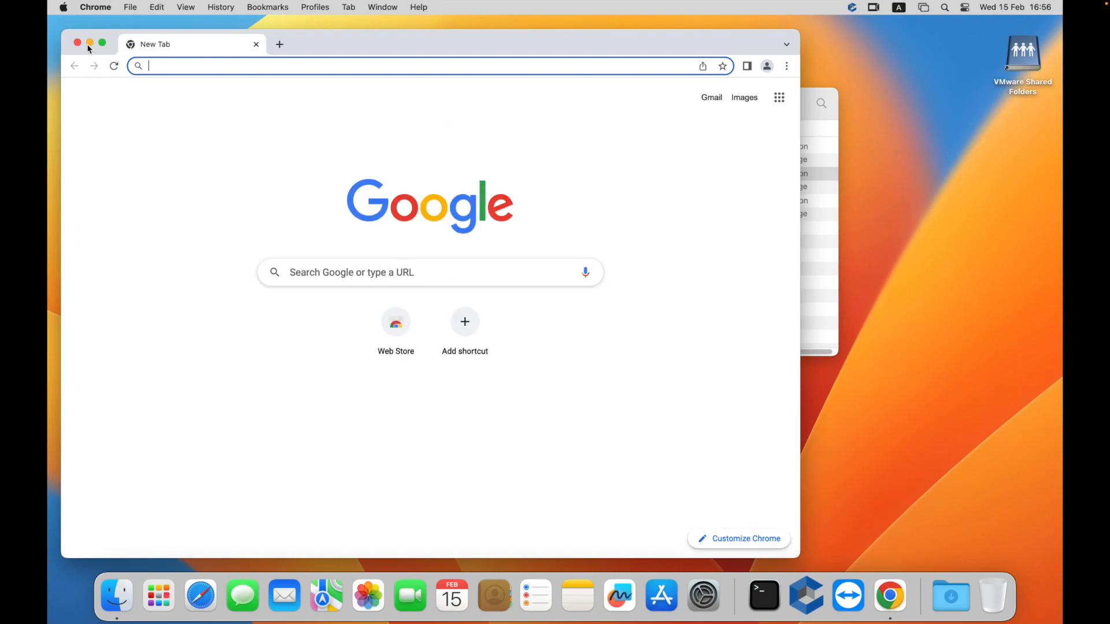
Step: Close Chrome, then launch and close Maps and Safari to generate unhandled-application launch events
{"action": "left_click", "coordinate": [76, 42]}
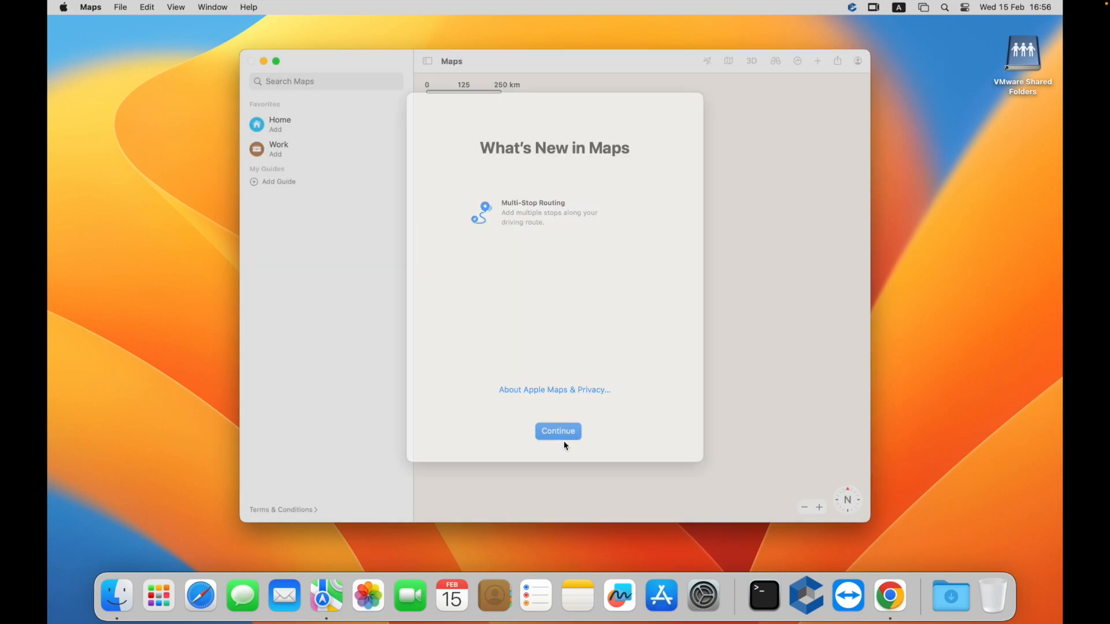
{"action": "left_click", "coordinate": [563, 438]}
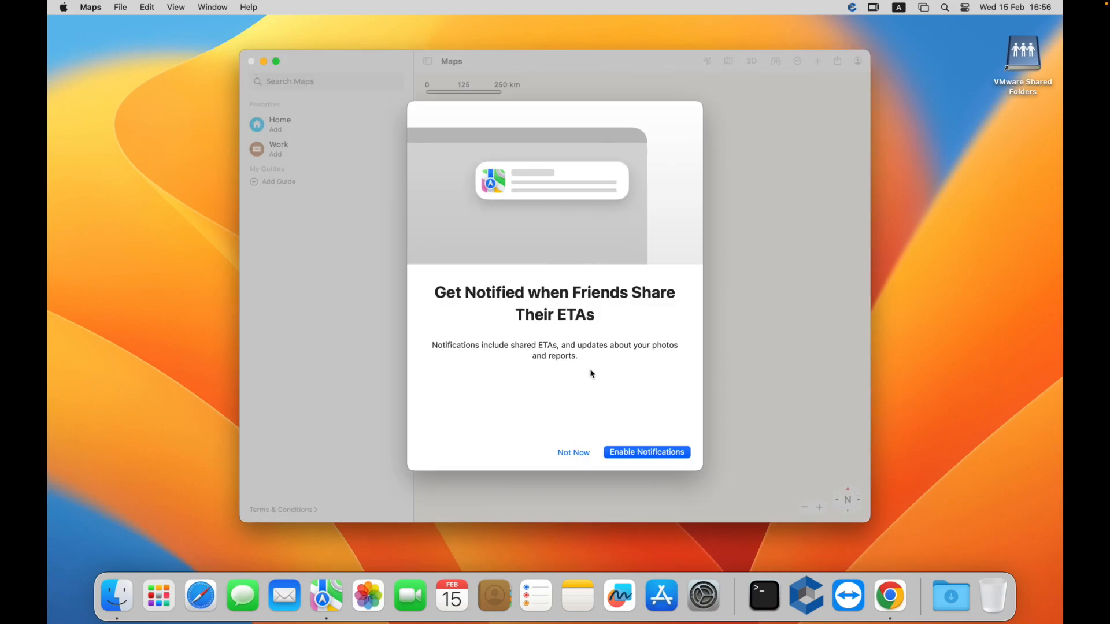
{"action": "left_click", "coordinate": [577, 452]}
{"action": "left_click", "coordinate": [251, 61]}
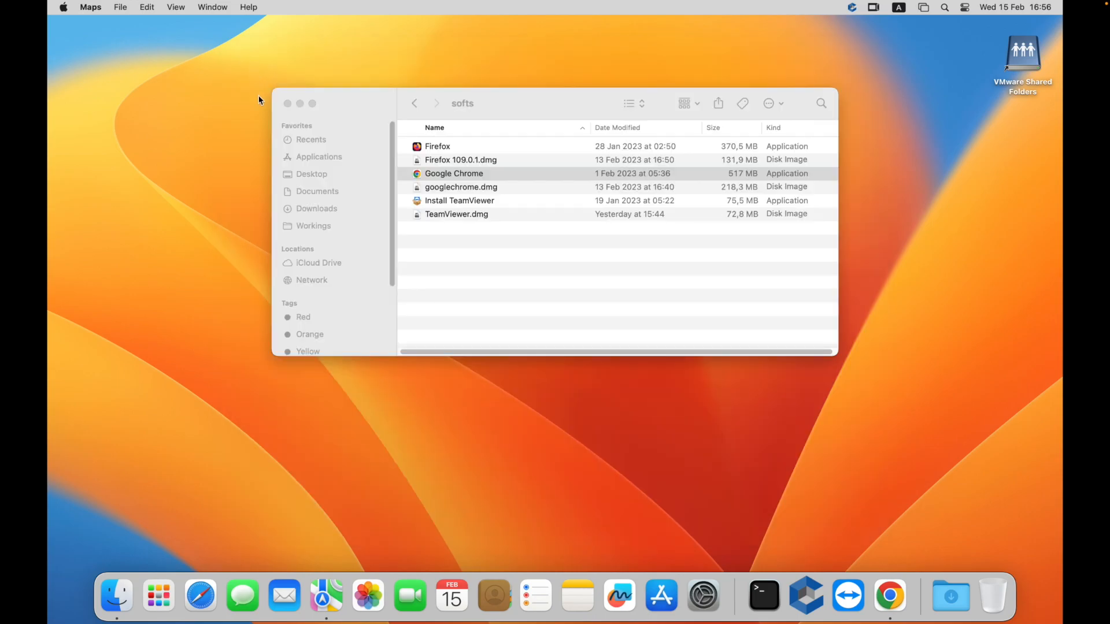
{"action": "left_click", "coordinate": [200, 595]}
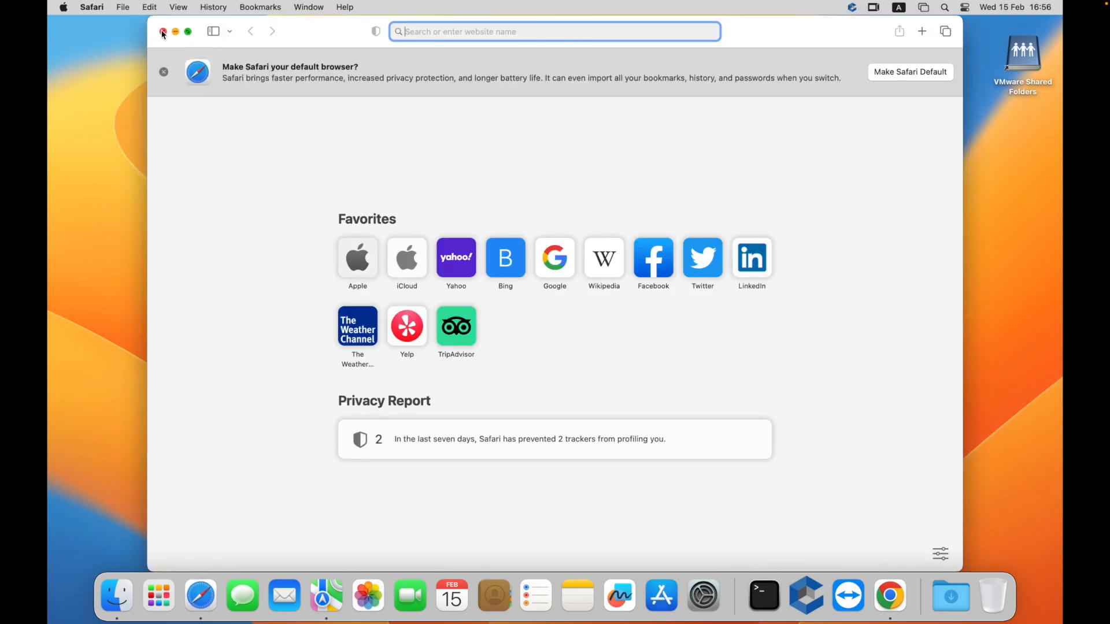
{"action": "left_click", "coordinate": [163, 32]}
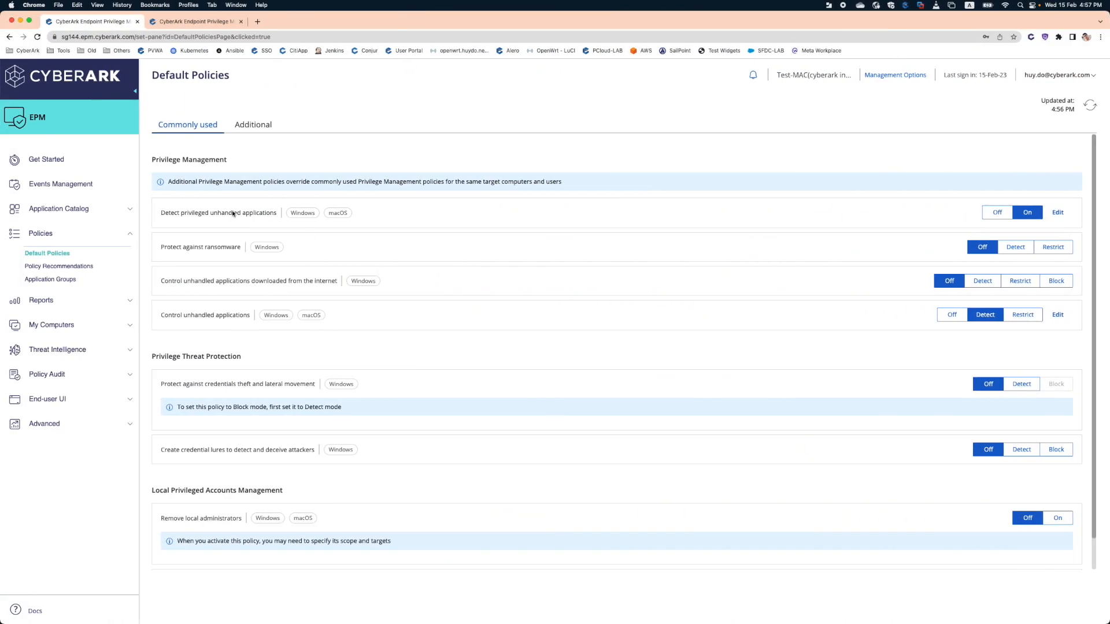
Step: Refresh the Events Management timeline, check the Application Catalog, then return to the refreshed events
{"action": "left_click", "coordinate": [79, 184]}
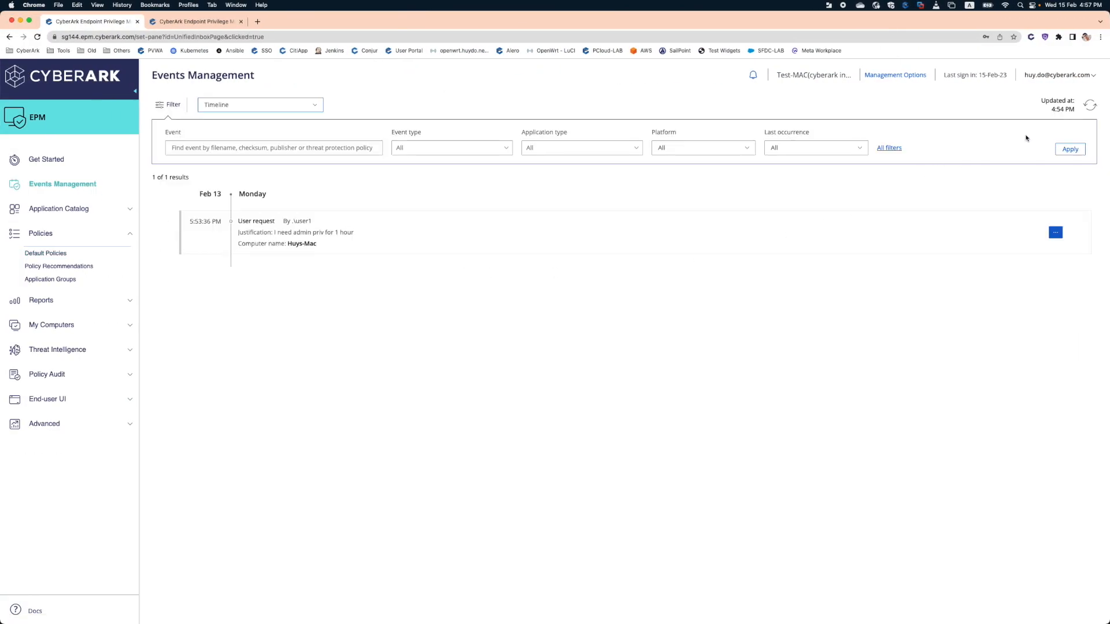
{"action": "left_click", "coordinate": [1090, 105]}
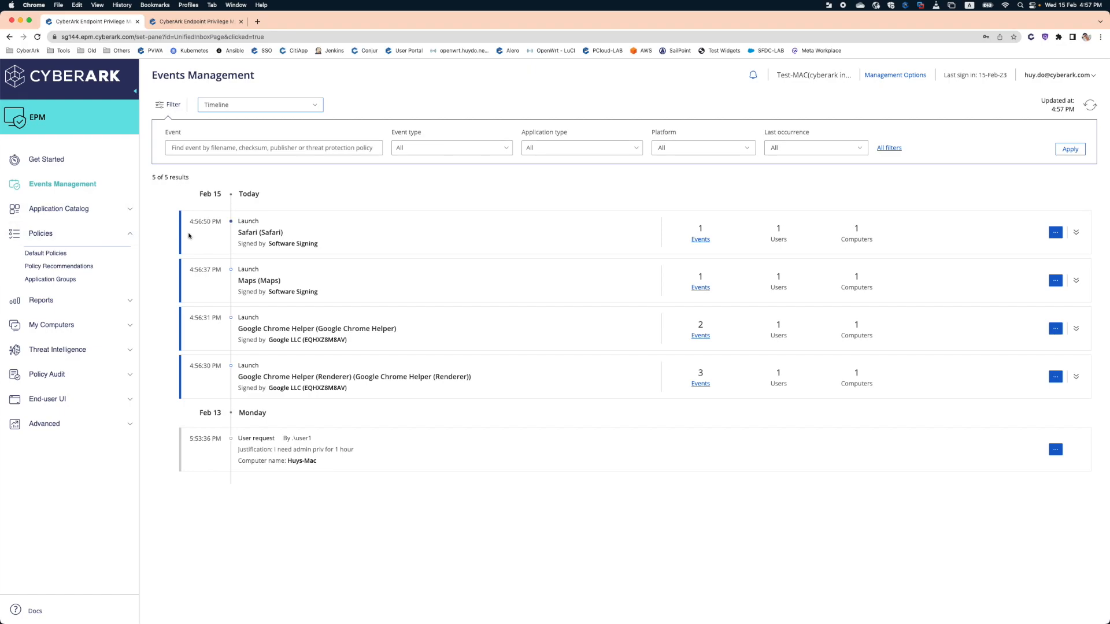
{"action": "left_click", "coordinate": [62, 210]}
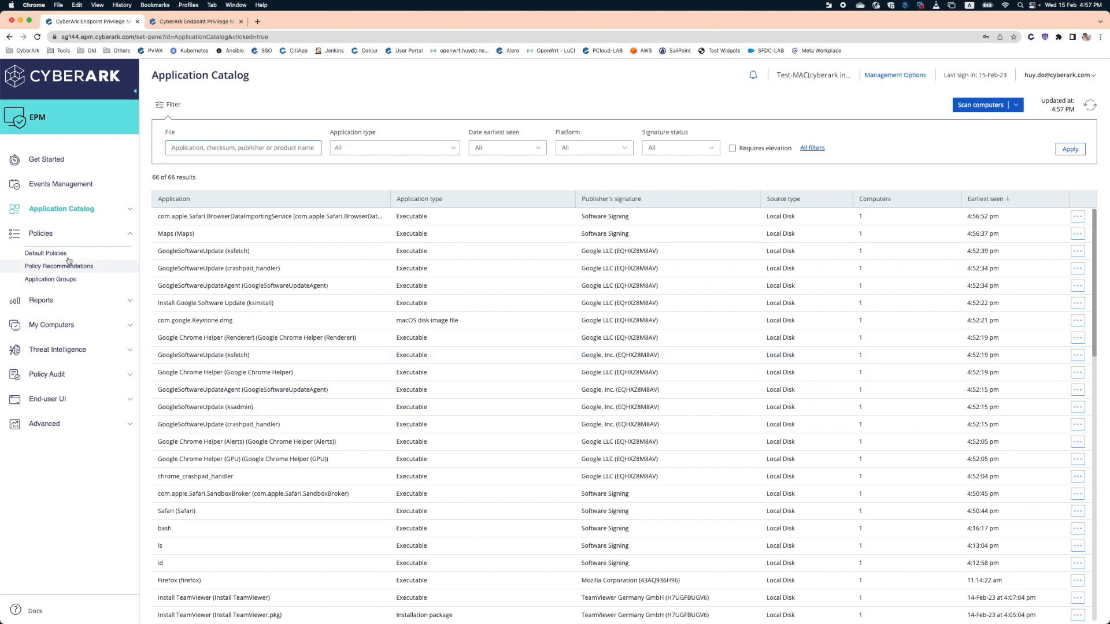
{"action": "left_click", "coordinate": [66, 184]}
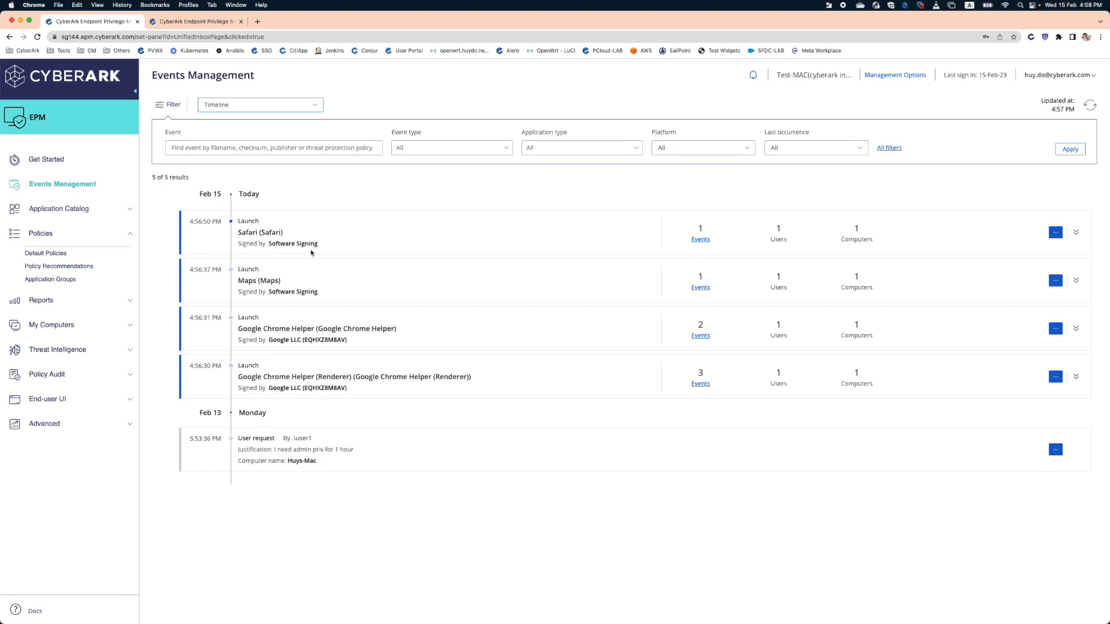
Step: From the Safari event, search including inactive policies, pick MacOS - Allow, and confirm editing it with Safari added
{"action": "left_click", "coordinate": [1055, 233]}
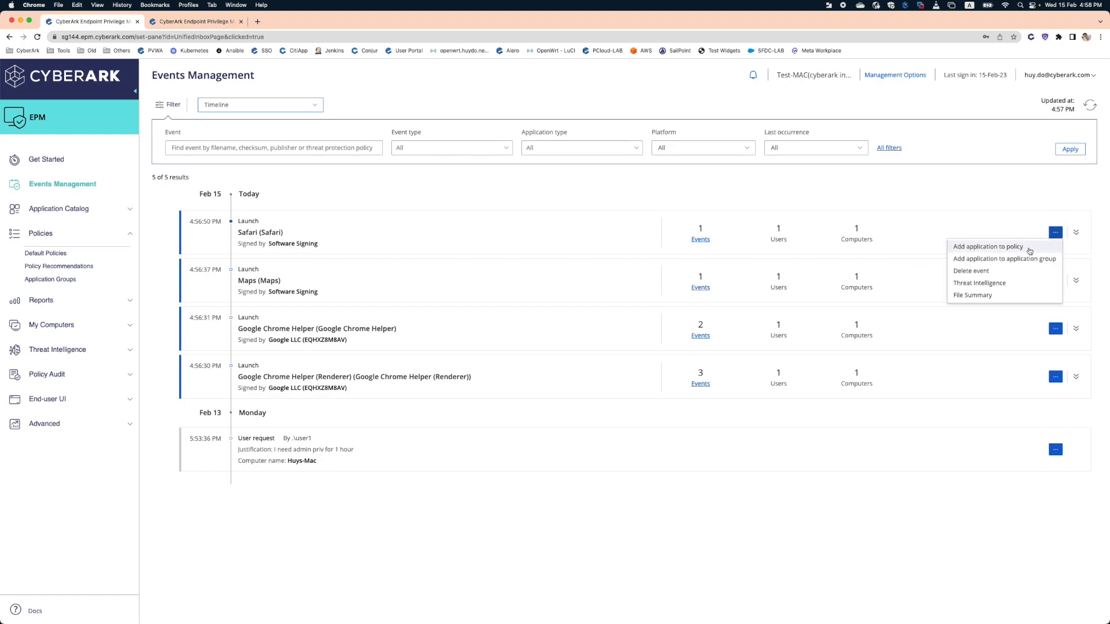
{"action": "left_click", "coordinate": [994, 247]}
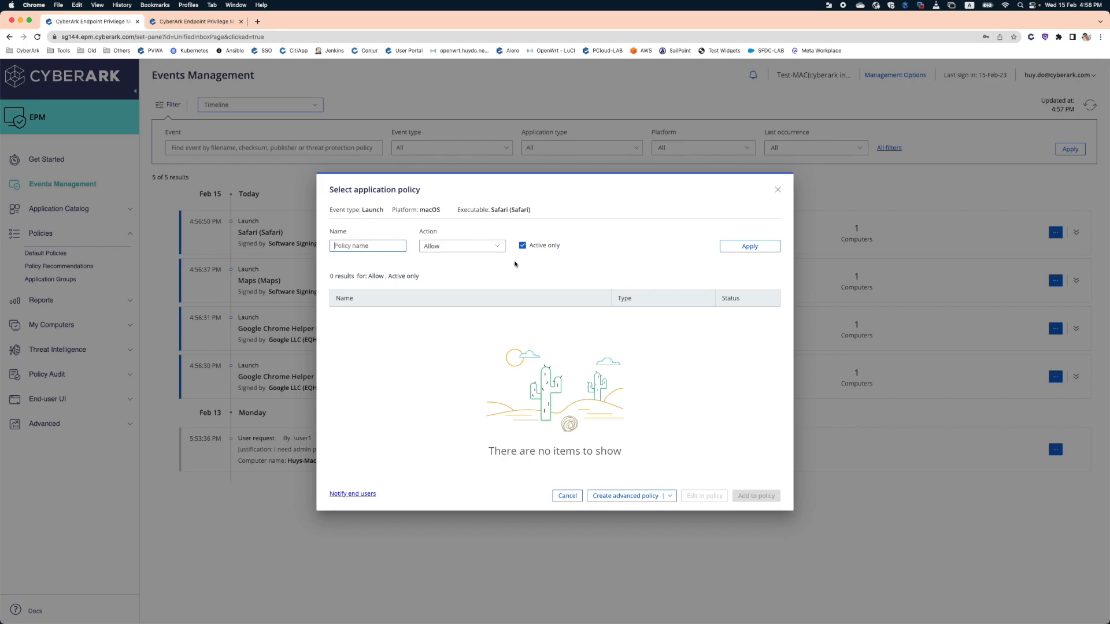
{"action": "left_click", "coordinate": [522, 246]}
{"action": "left_click", "coordinate": [742, 249]}
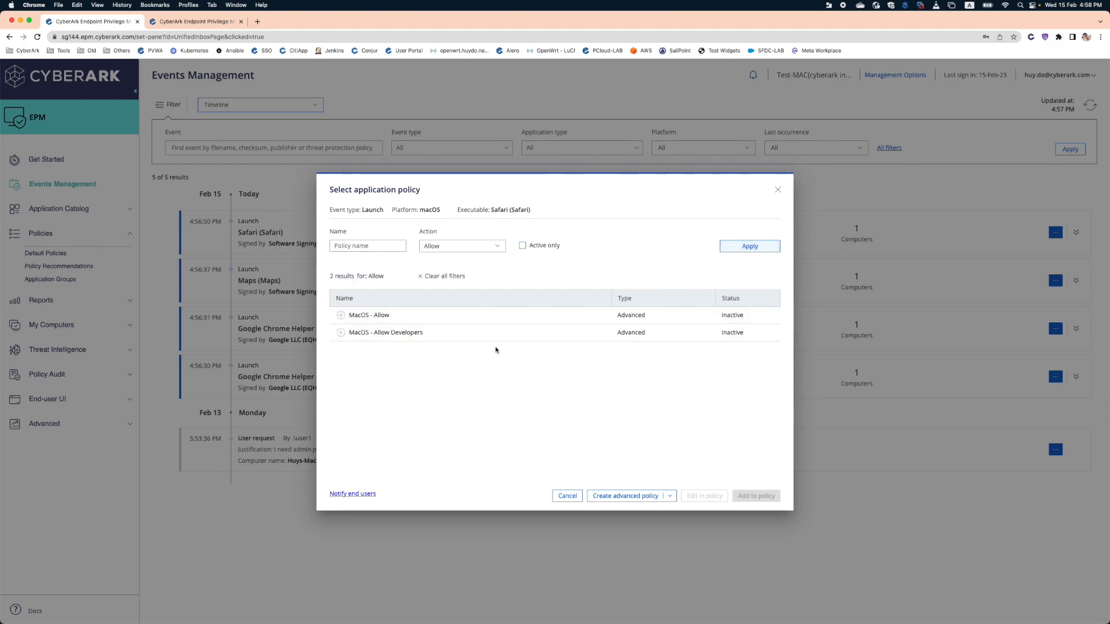
{"action": "left_click", "coordinate": [396, 319]}
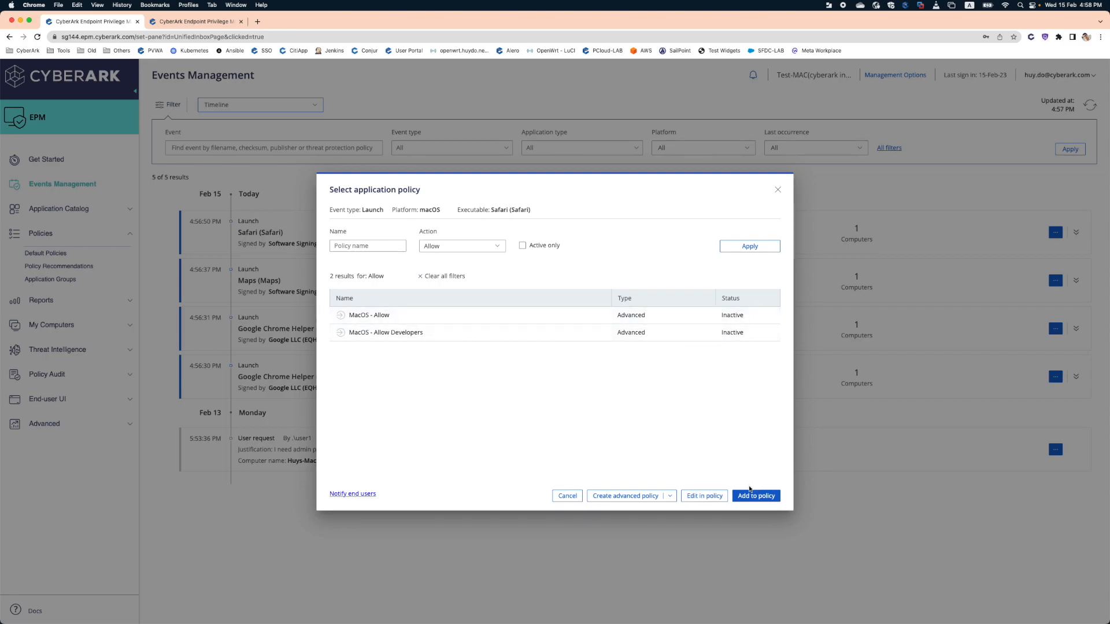
{"action": "left_click", "coordinate": [713, 498]}
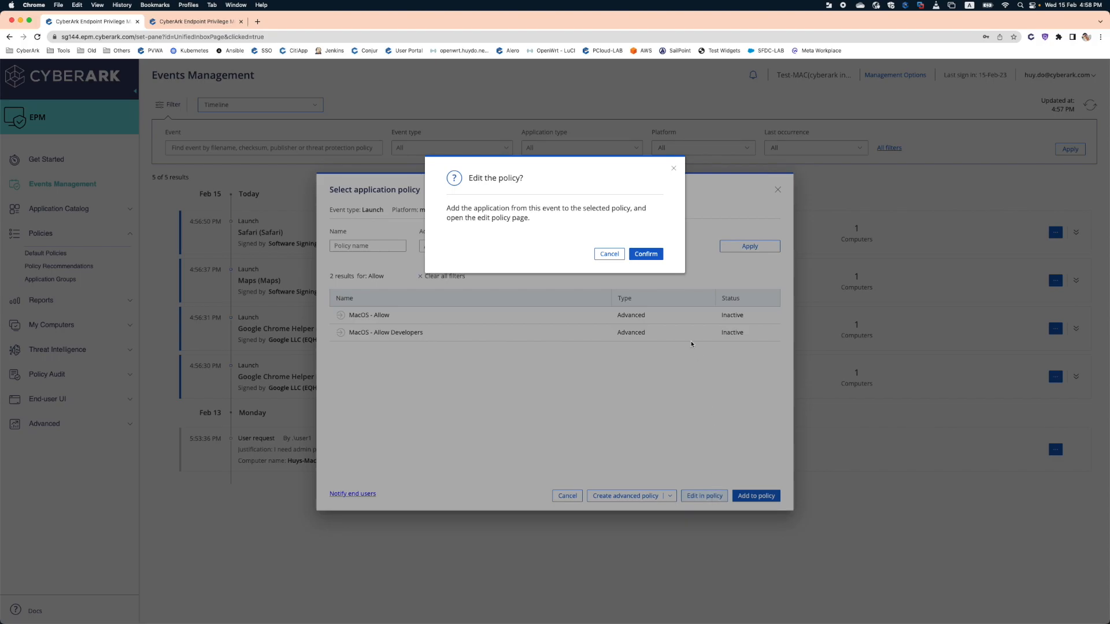
{"action": "left_click", "coordinate": [642, 256]}
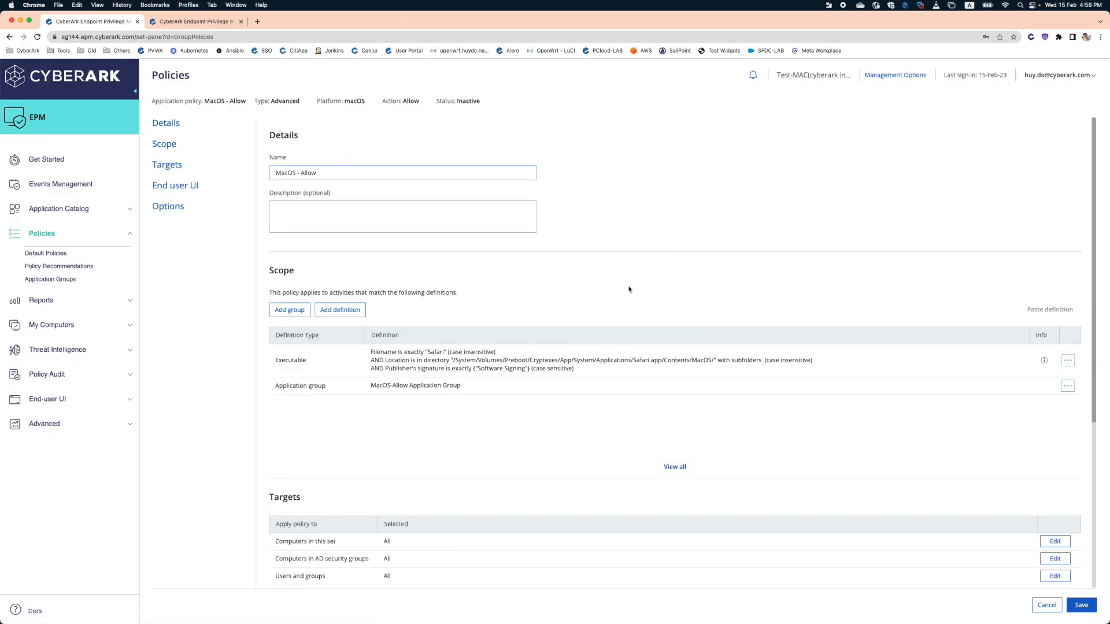
Step: Remove the application group, strip Filename and Location from the Safari executable definition, and save the policy
{"action": "left_click", "coordinate": [1066, 385]}
{"action": "left_click", "coordinate": [1033, 412]}
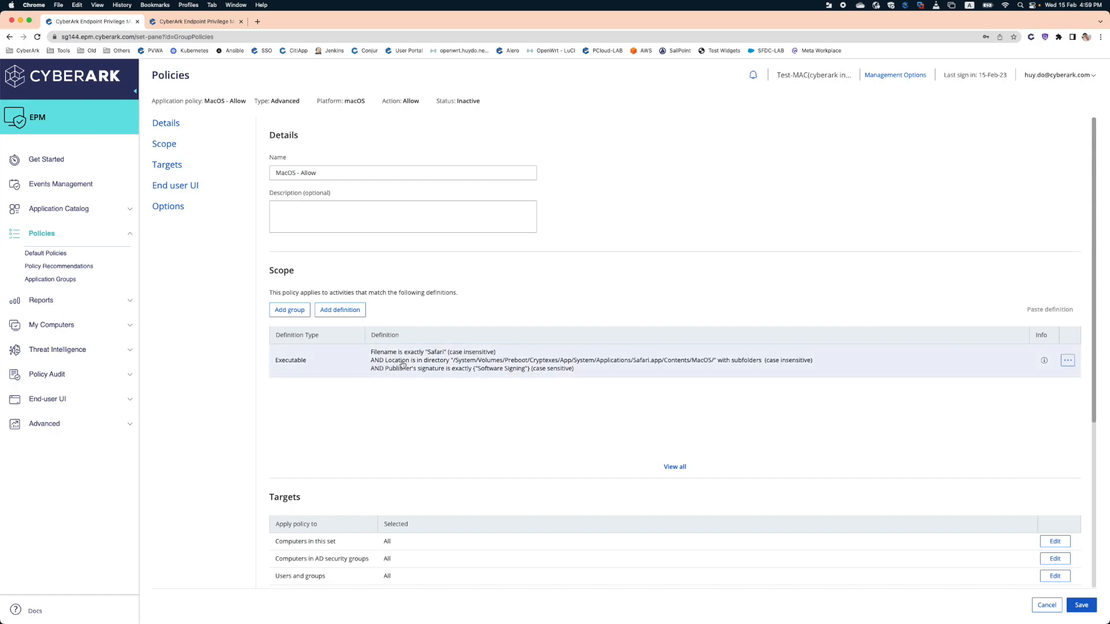
{"action": "left_click", "coordinate": [1067, 360]}
{"action": "left_click", "coordinate": [1012, 374]}
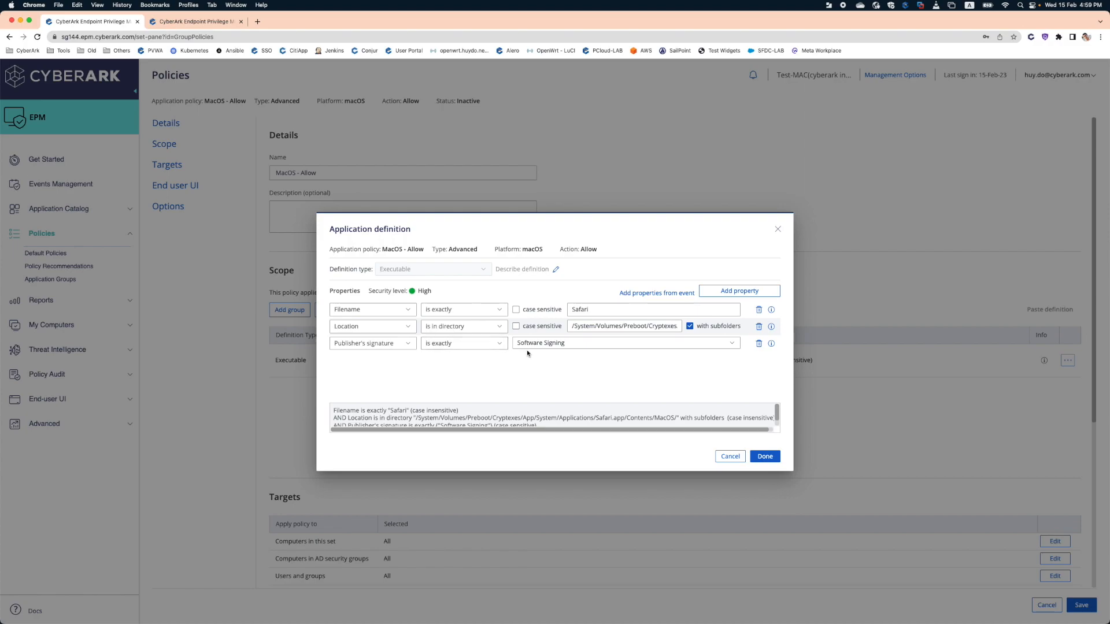
{"action": "left_click", "coordinate": [759, 310]}
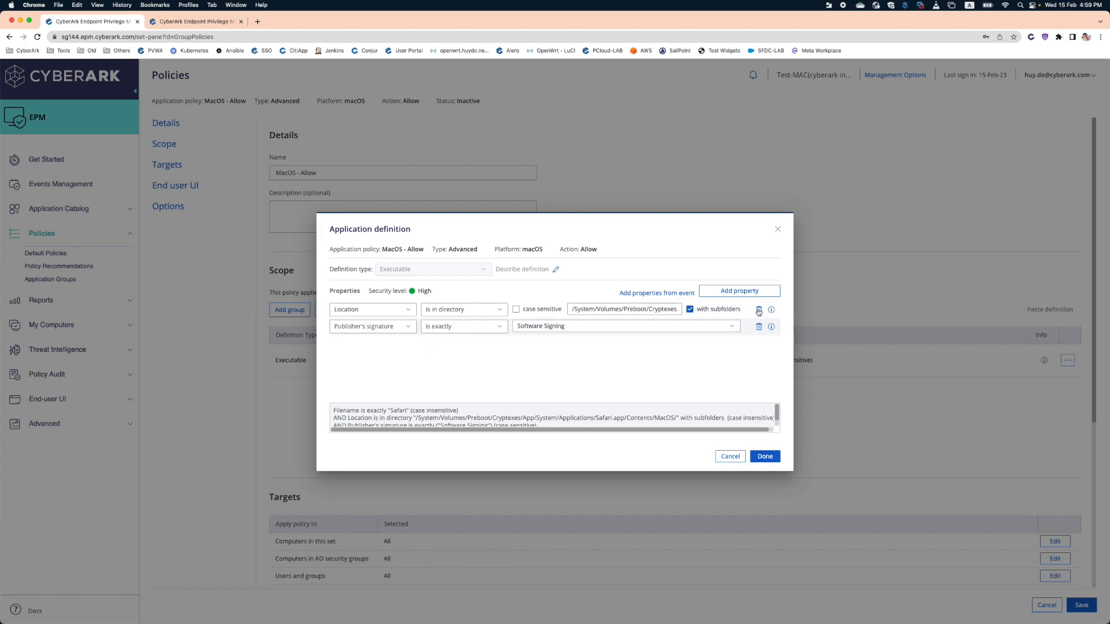
{"action": "left_click", "coordinate": [759, 310]}
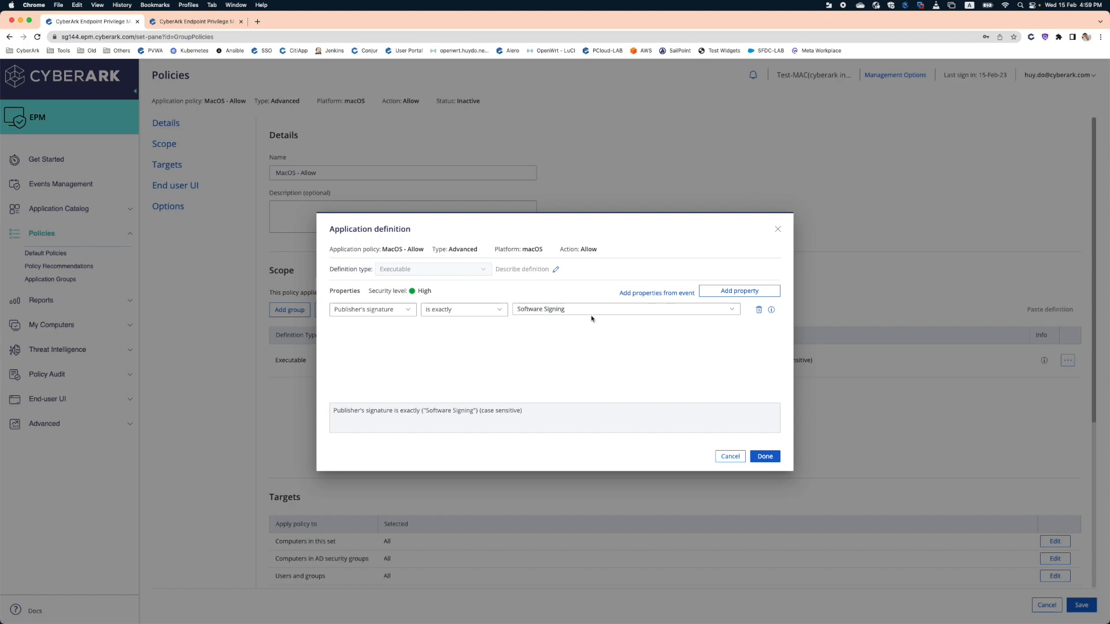
{"action": "left_click", "coordinate": [768, 457]}
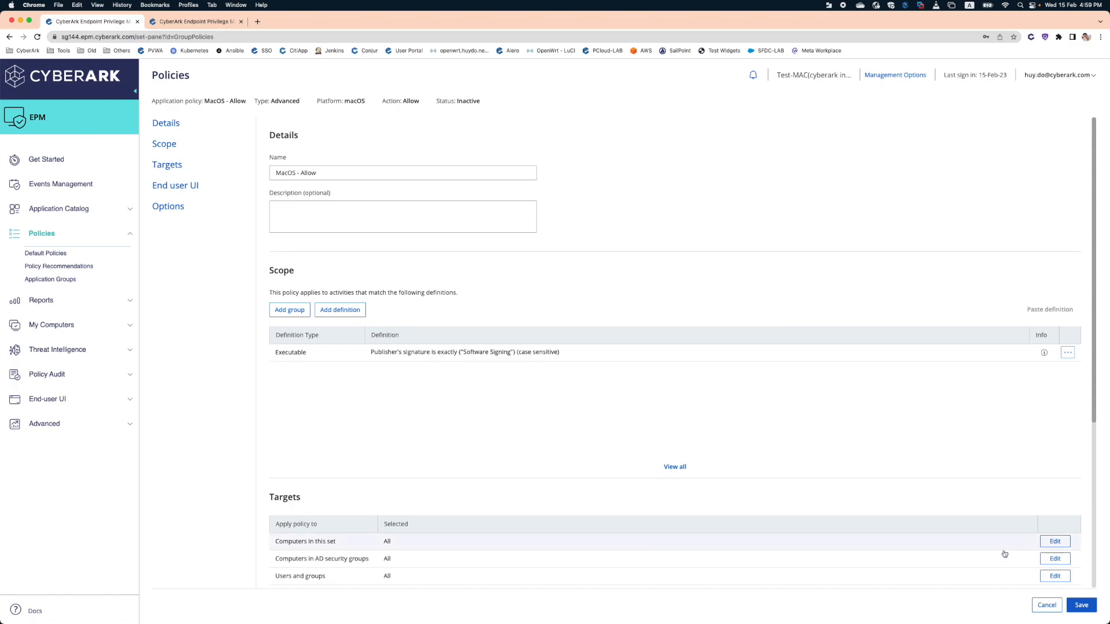
{"action": "left_click", "coordinate": [1083, 606]}
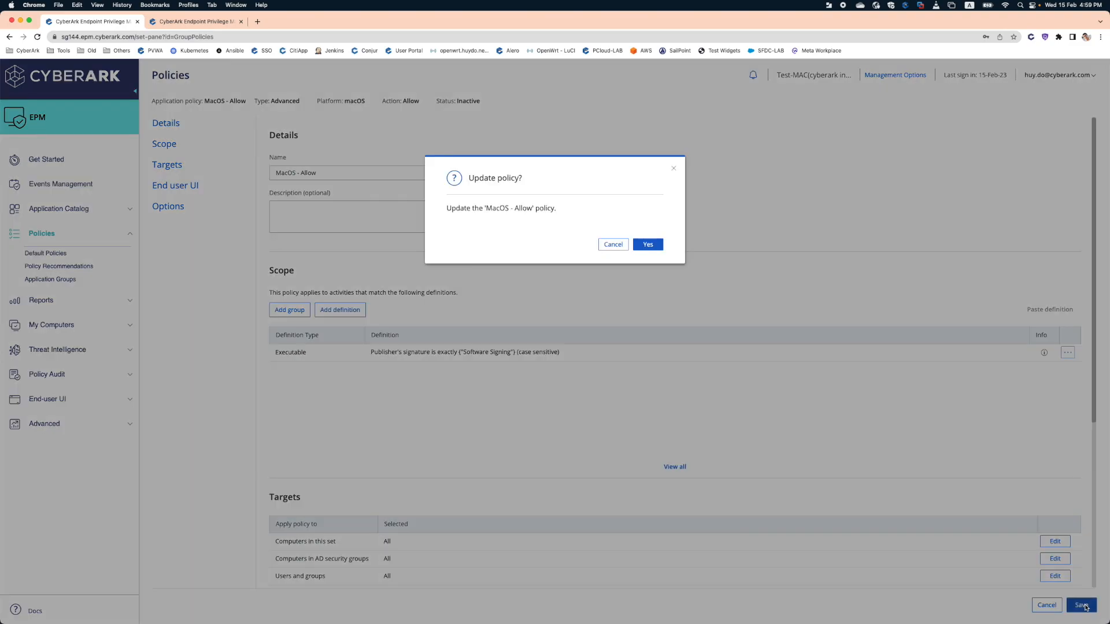
{"action": "left_click", "coordinate": [648, 244]}
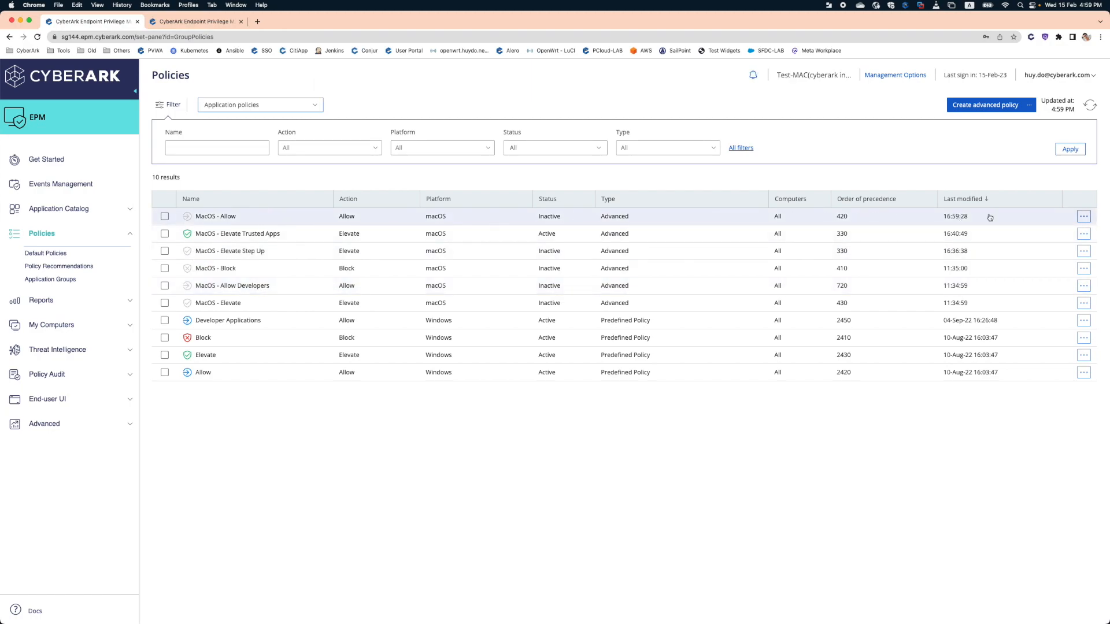
Step: Activate the MacOS - Allow policy and return to the Default Policies page
{"action": "left_click", "coordinate": [1084, 218]}
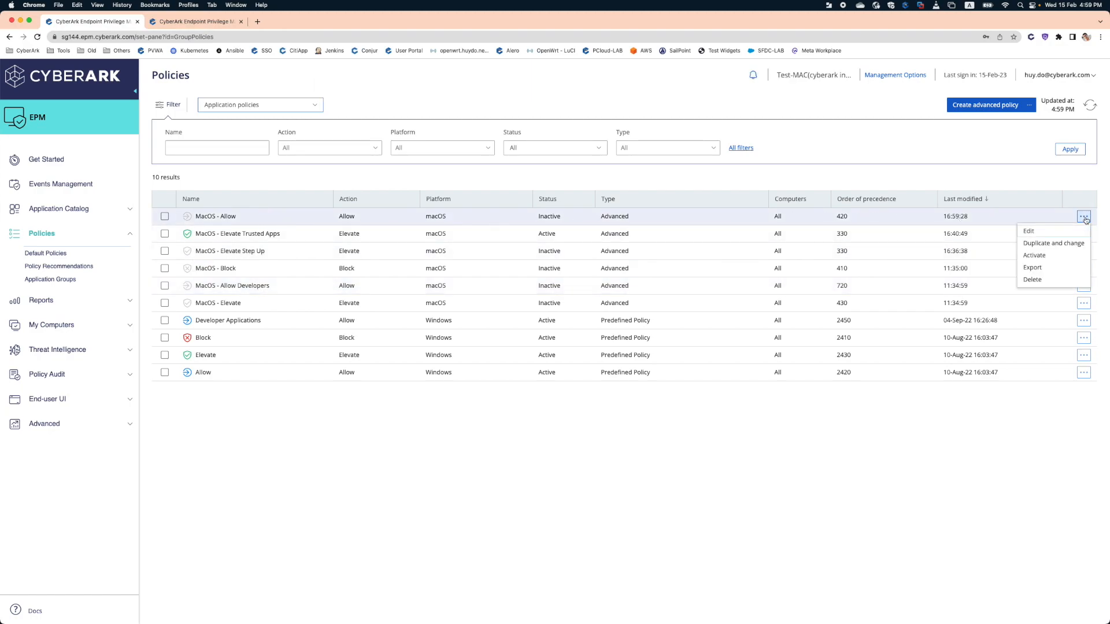
{"action": "left_click", "coordinate": [1034, 255]}
{"action": "left_click", "coordinate": [646, 244]}
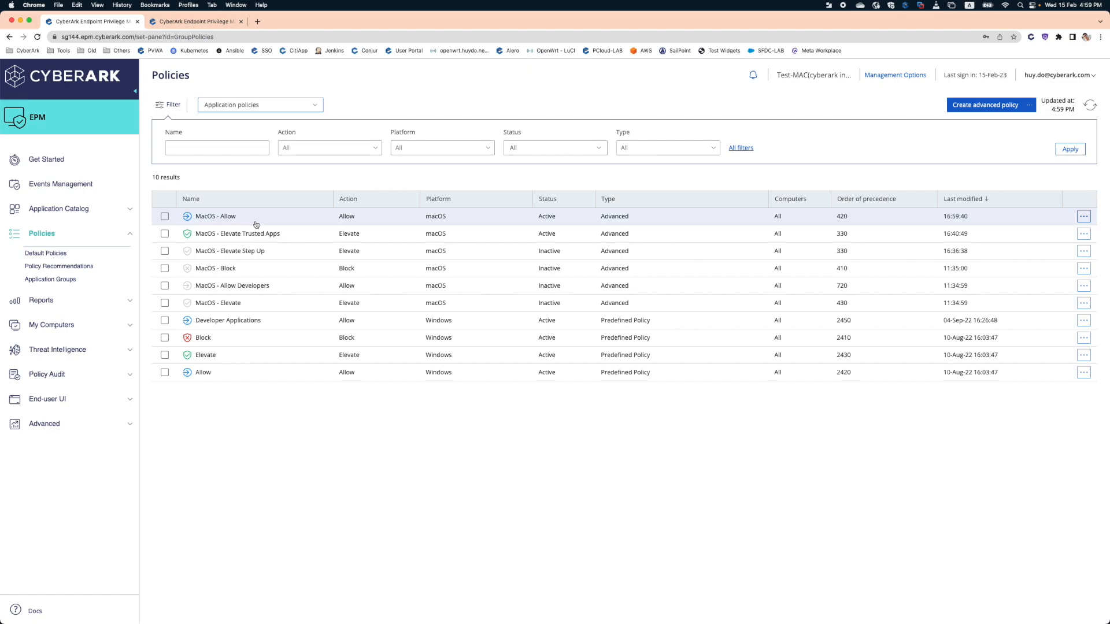
{"action": "left_click", "coordinate": [73, 256]}
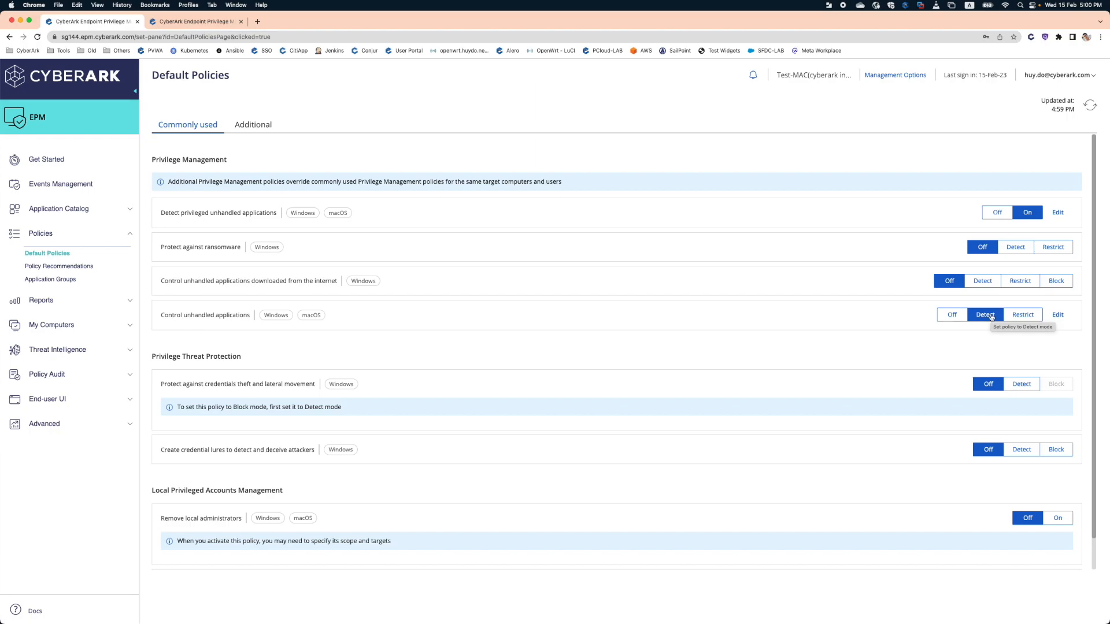
Step: Review the Control unhandled applications settings and leave them unchanged
{"action": "left_click", "coordinate": [1057, 315]}
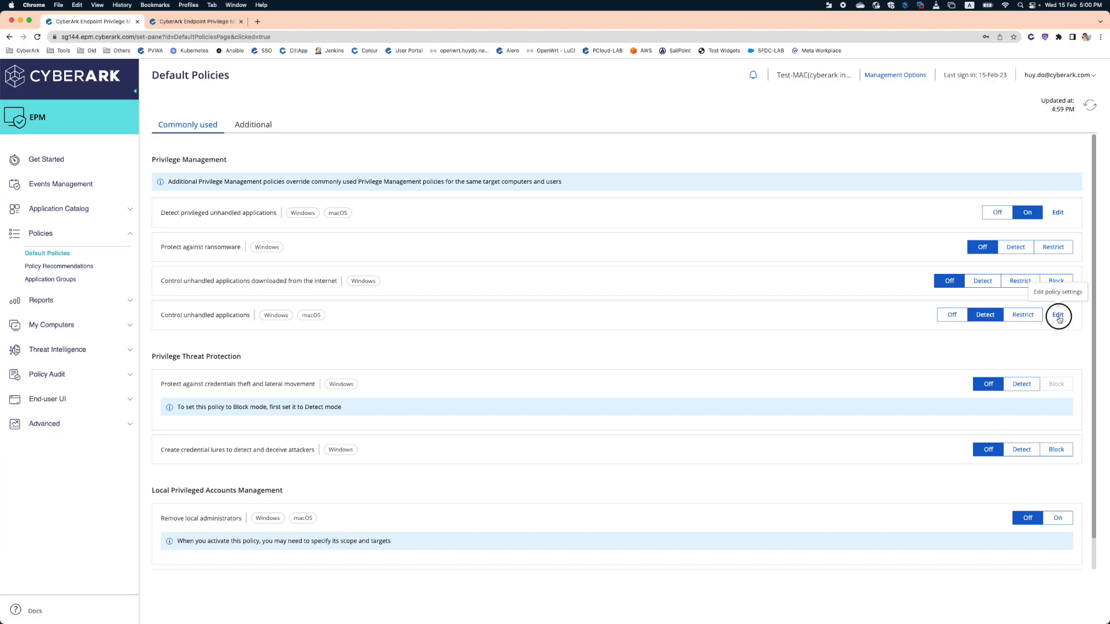
{"action": "scroll", "coordinate": [536, 307], "scroll_direction": "down", "scroll_amount": 1}
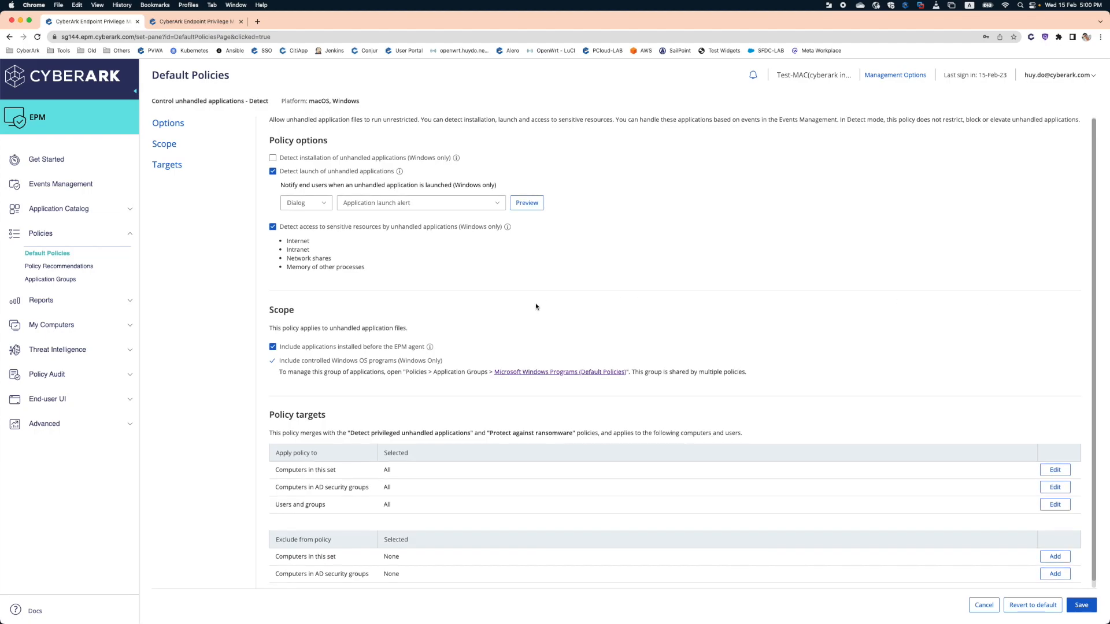
{"action": "left_click", "coordinate": [983, 605]}
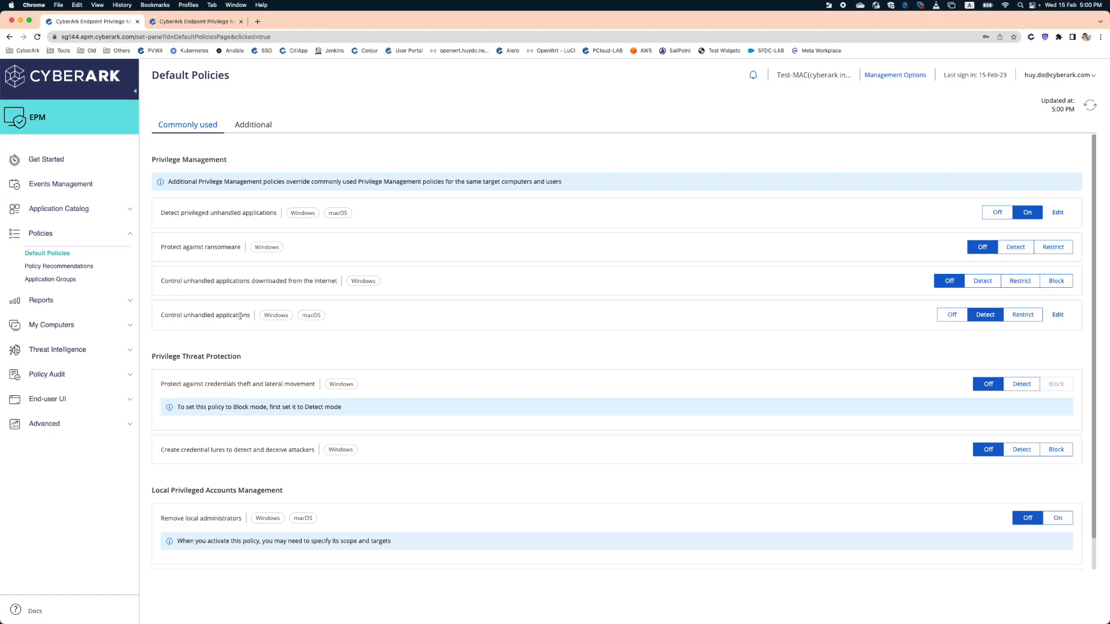
Step: Turn on Block unhandled applications, preview its macOS blocked notification, and save the settings
{"action": "left_click", "coordinate": [251, 126]}
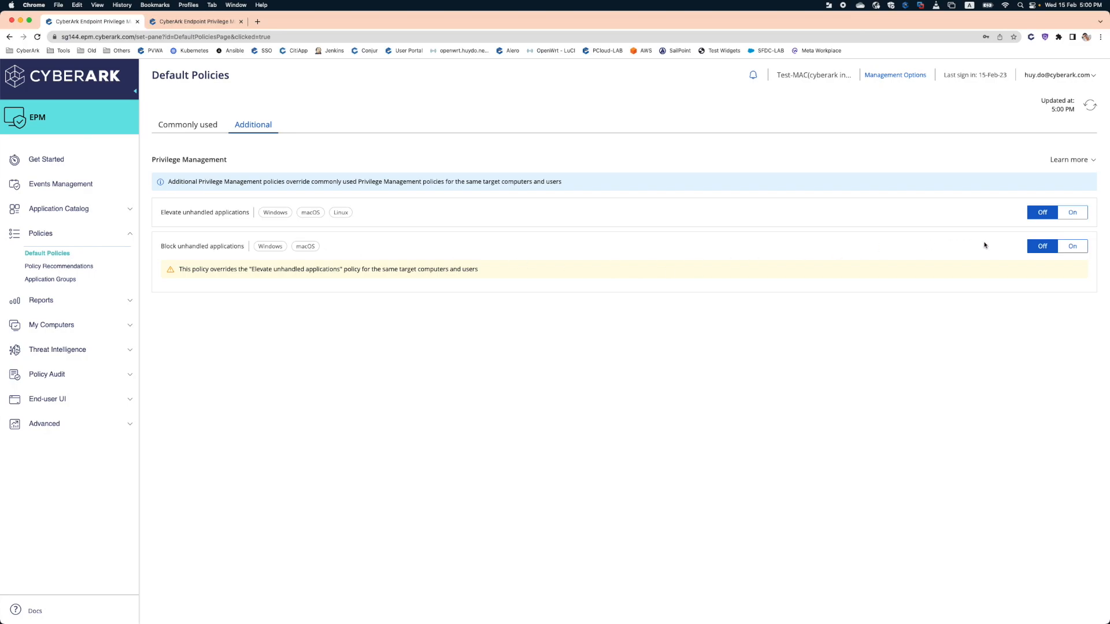
{"action": "left_click", "coordinate": [1079, 249]}
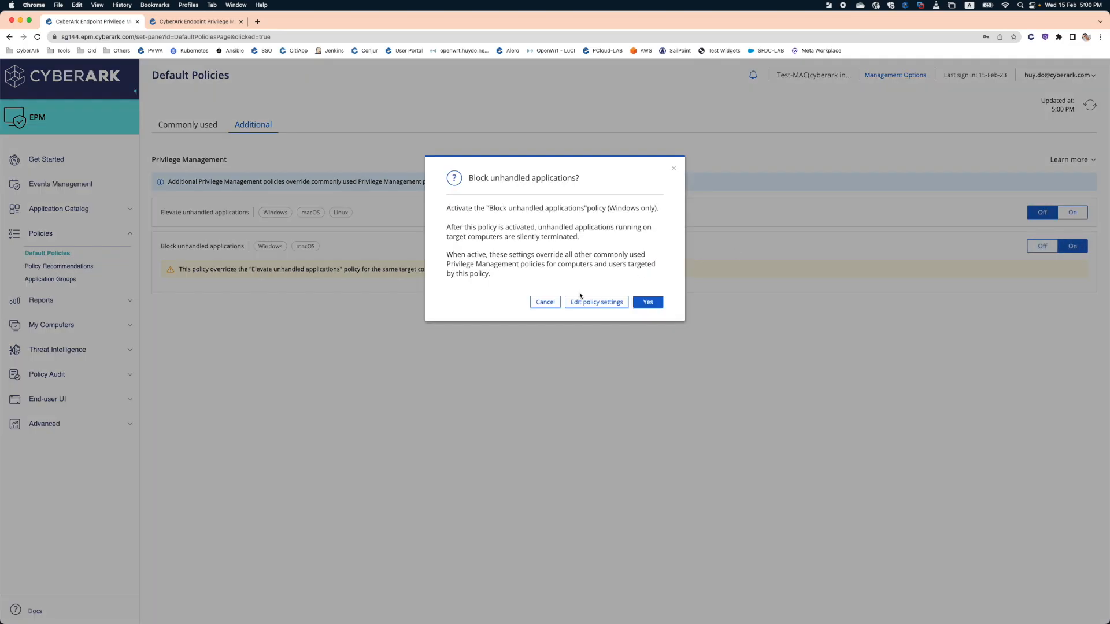
{"action": "left_click", "coordinate": [596, 303]}
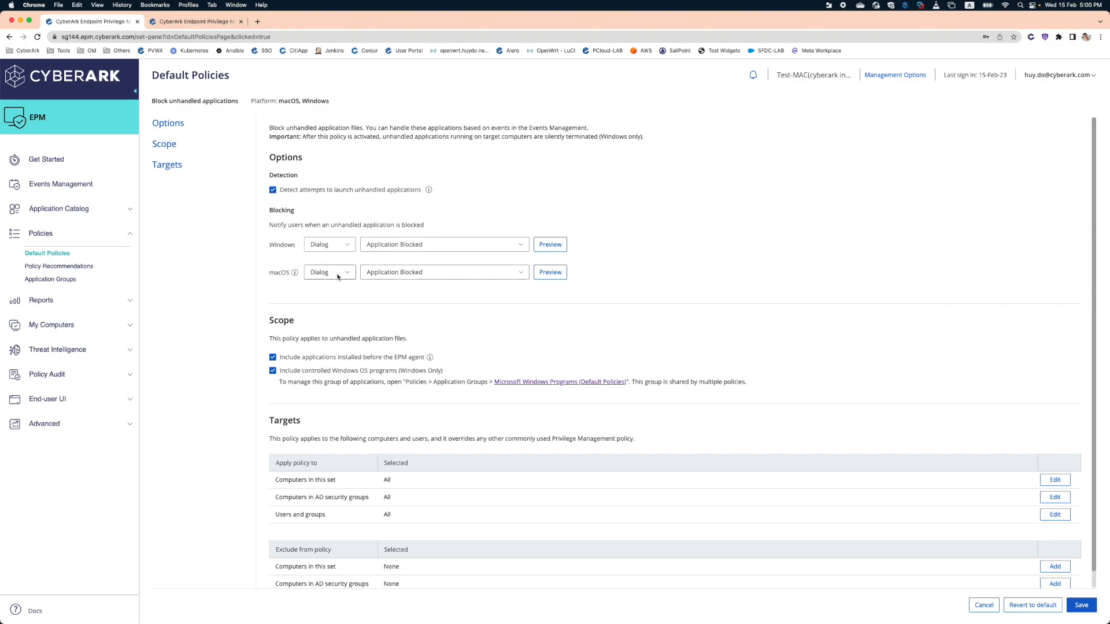
{"action": "left_click", "coordinate": [551, 274]}
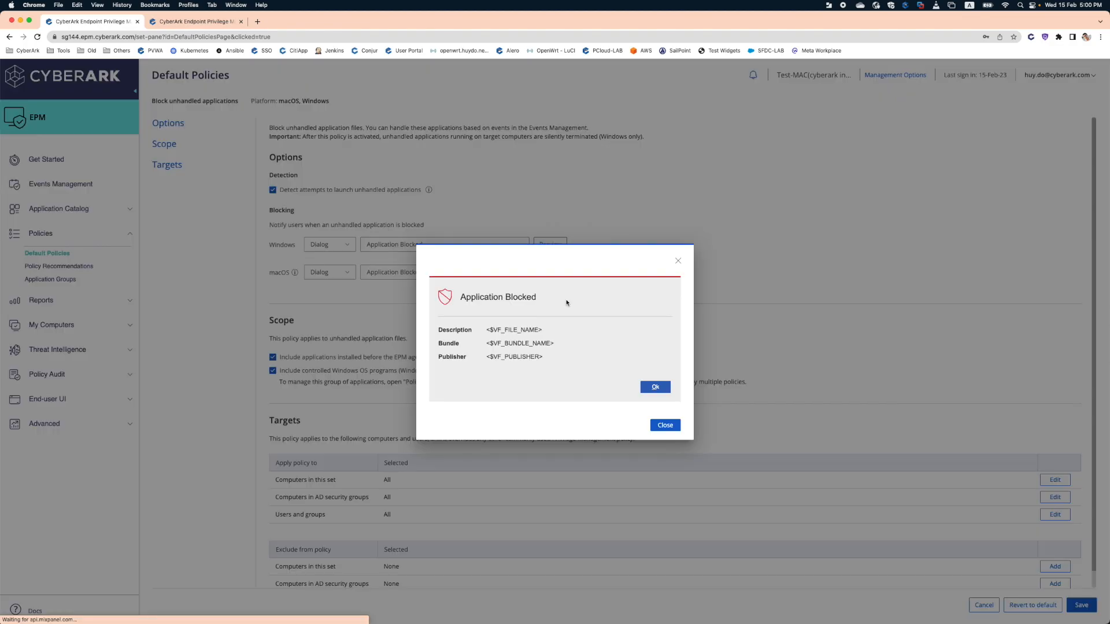
{"action": "left_click", "coordinate": [678, 261]}
{"action": "scroll", "coordinate": [471, 426], "scroll_direction": "down", "scroll_amount": 1}
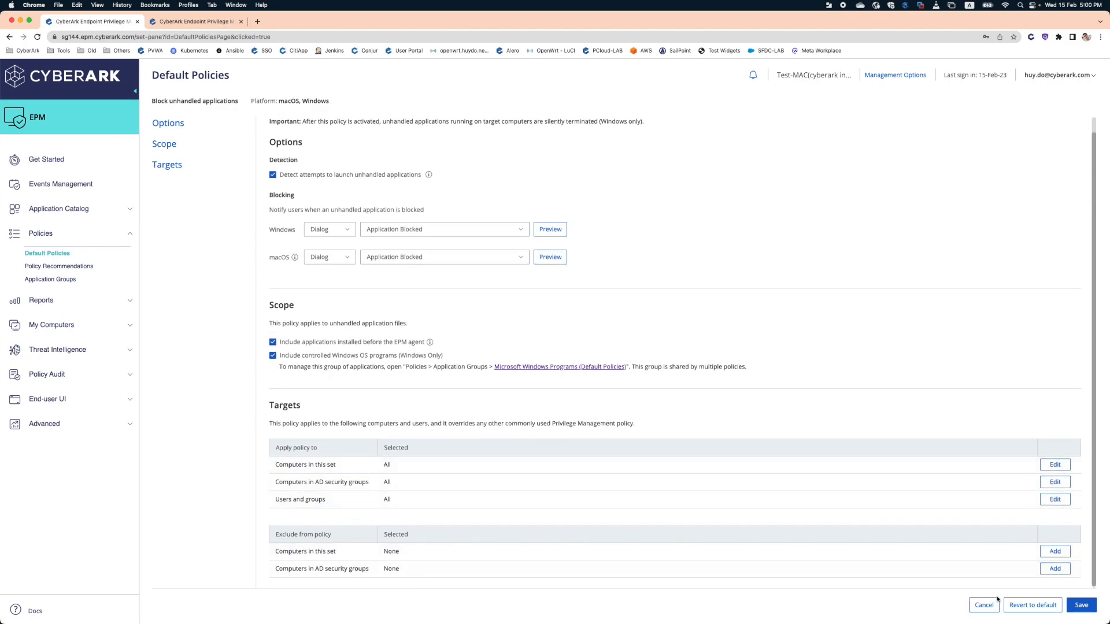
{"action": "left_click", "coordinate": [1081, 605]}
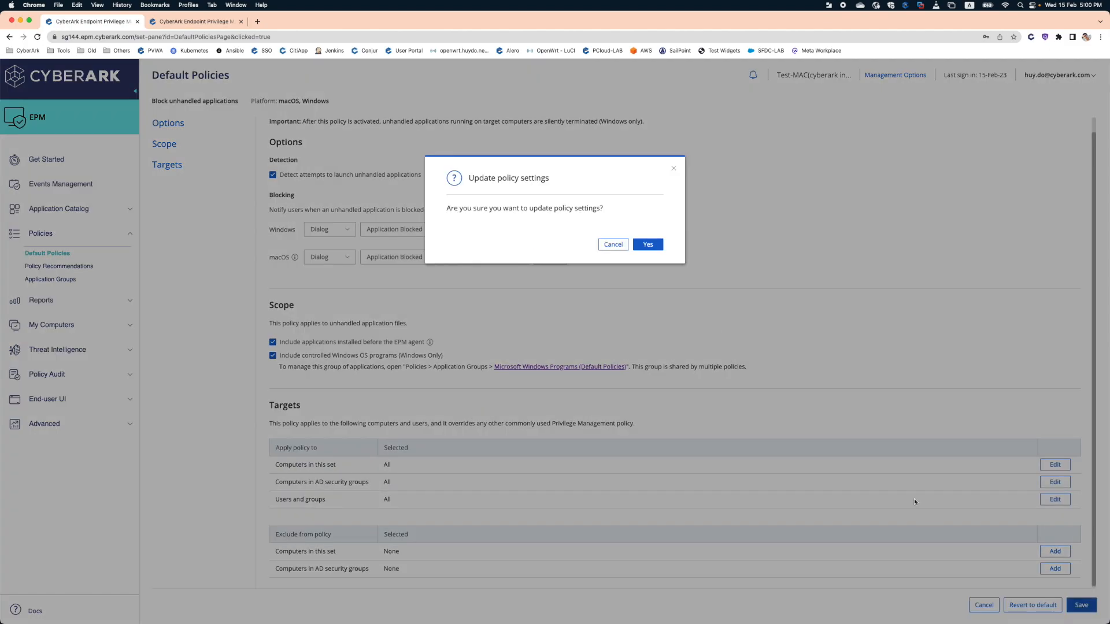
{"action": "left_click", "coordinate": [648, 244]}
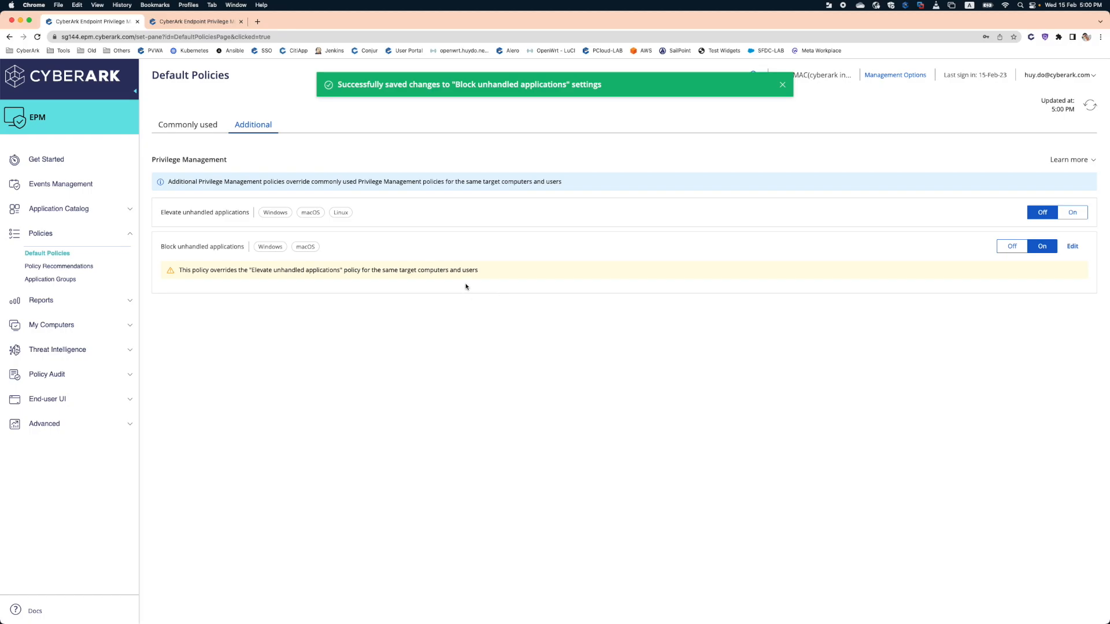
Step: Fetch the latest policies on the Mac, quit Chrome, and confirm Chrome is now blocked from launching
{"action": "key", "text": "ctrl+Right"}
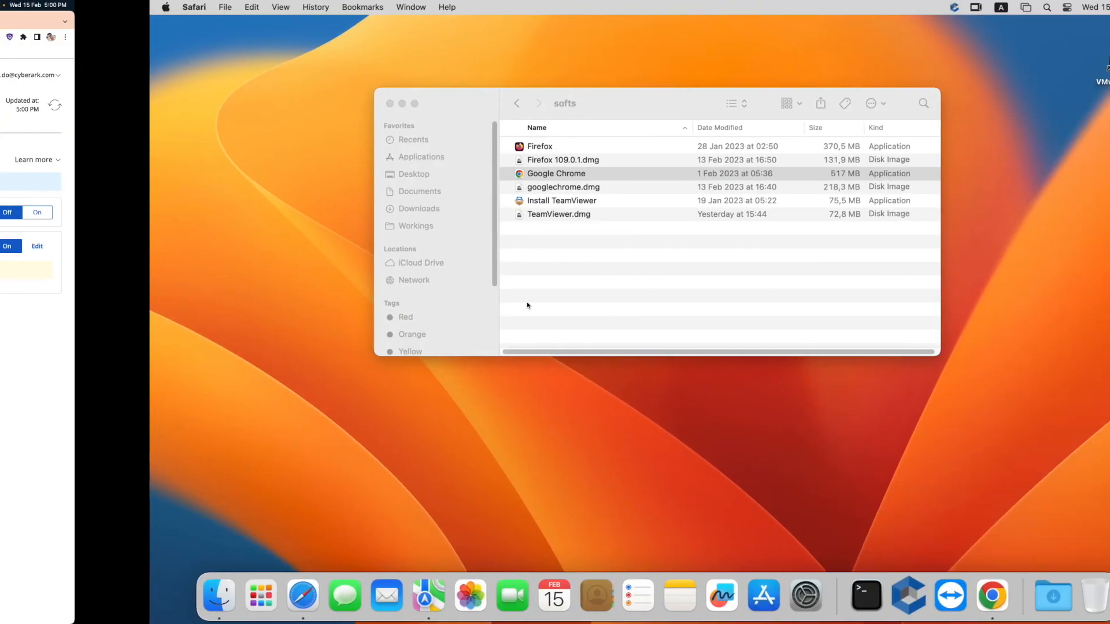
{"action": "left_click", "coordinate": [852, 8]}
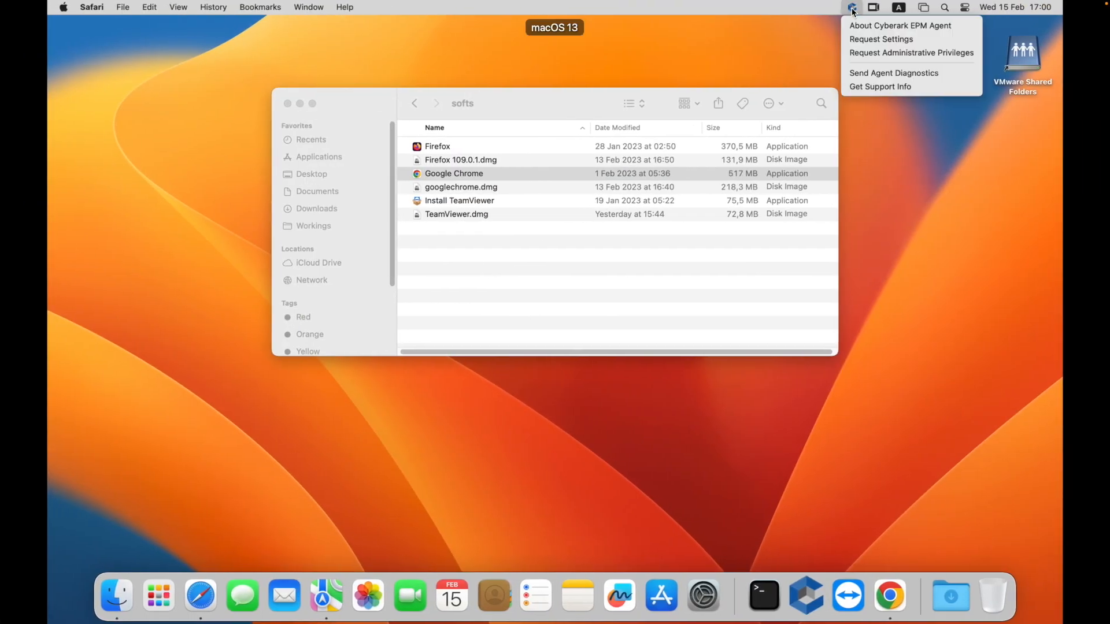
{"action": "left_click", "coordinate": [870, 39]}
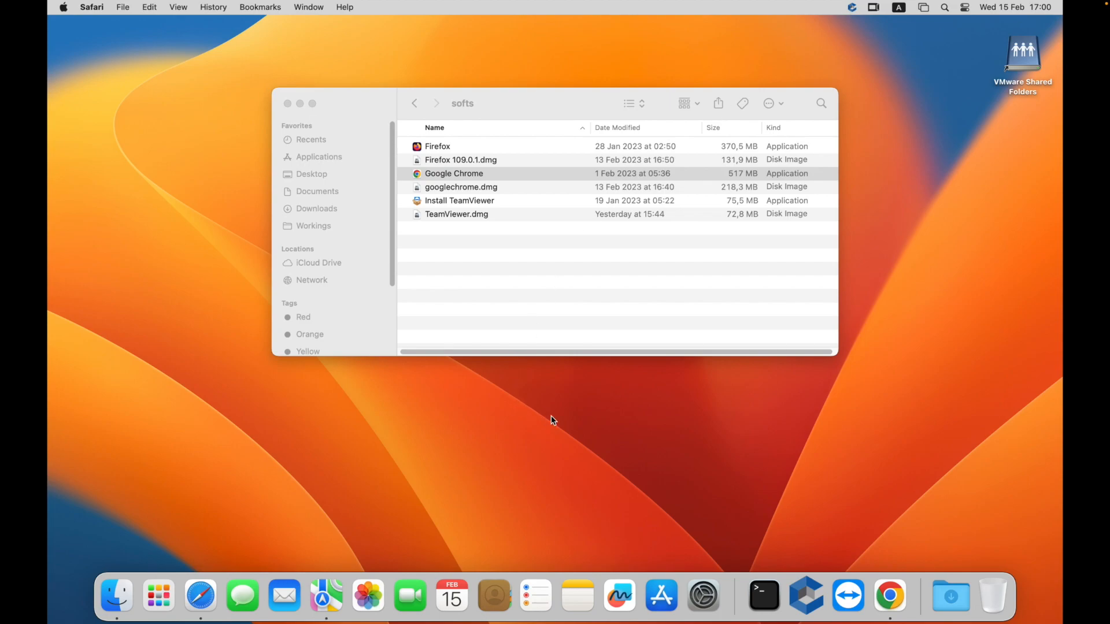
{"action": "right_click", "coordinate": [890, 602]}
{"action": "left_click", "coordinate": [898, 552]}
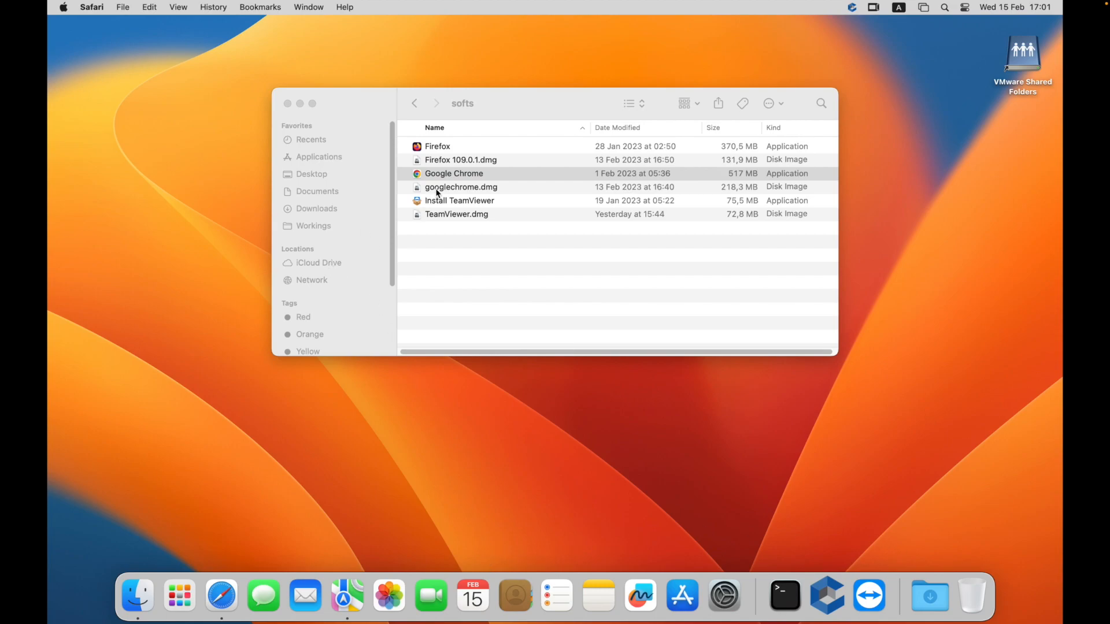
{"action": "double_click", "coordinate": [453, 176]}
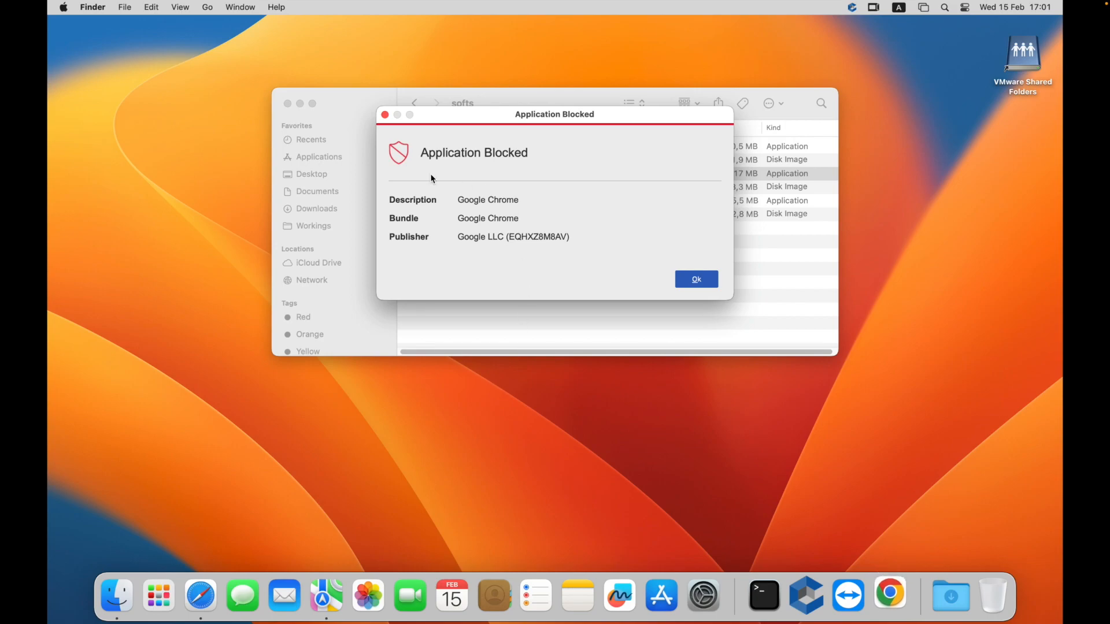
{"action": "left_click", "coordinate": [689, 282]}
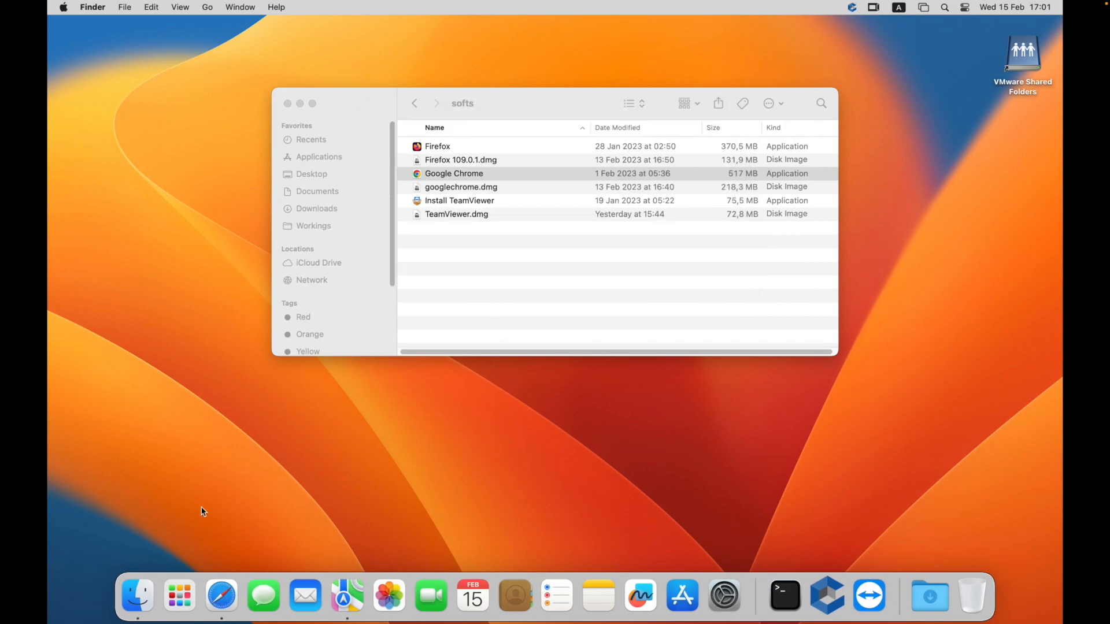
Step: Restart Safari and close its window
{"action": "left_click", "coordinate": [222, 595]}
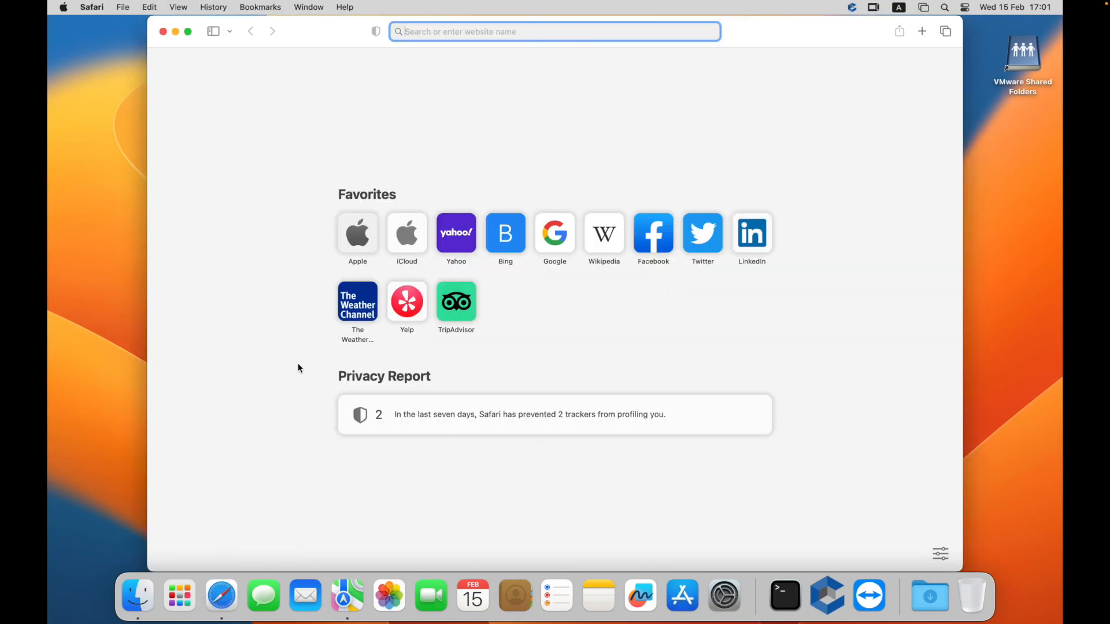
{"action": "left_click", "coordinate": [163, 32]}
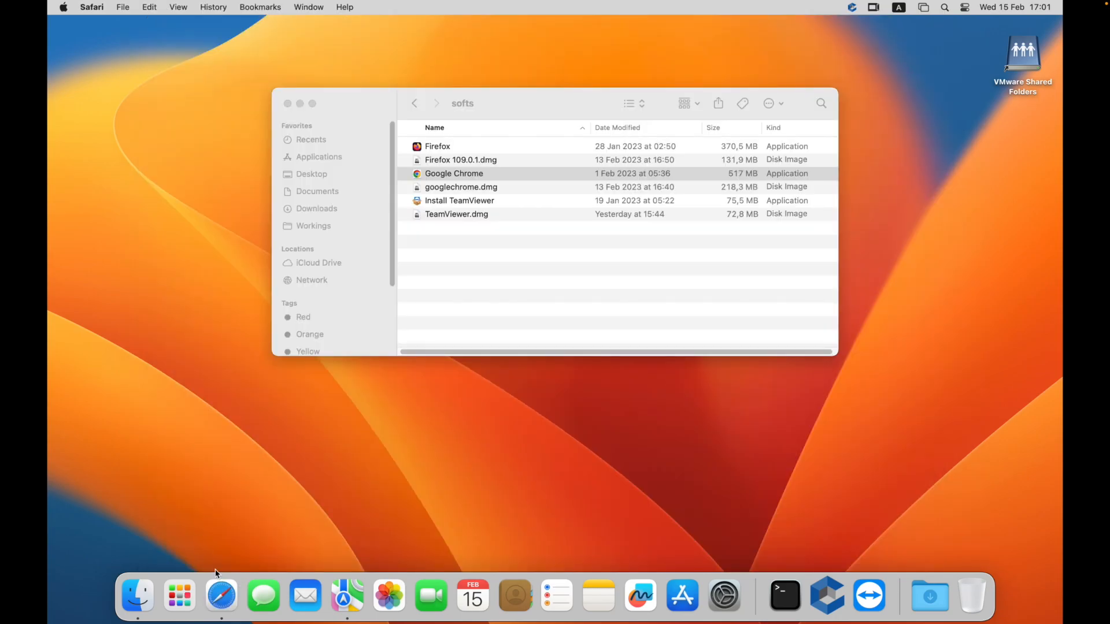
{"action": "right_click", "coordinate": [221, 596]}
{"action": "left_click", "coordinate": [243, 556]}
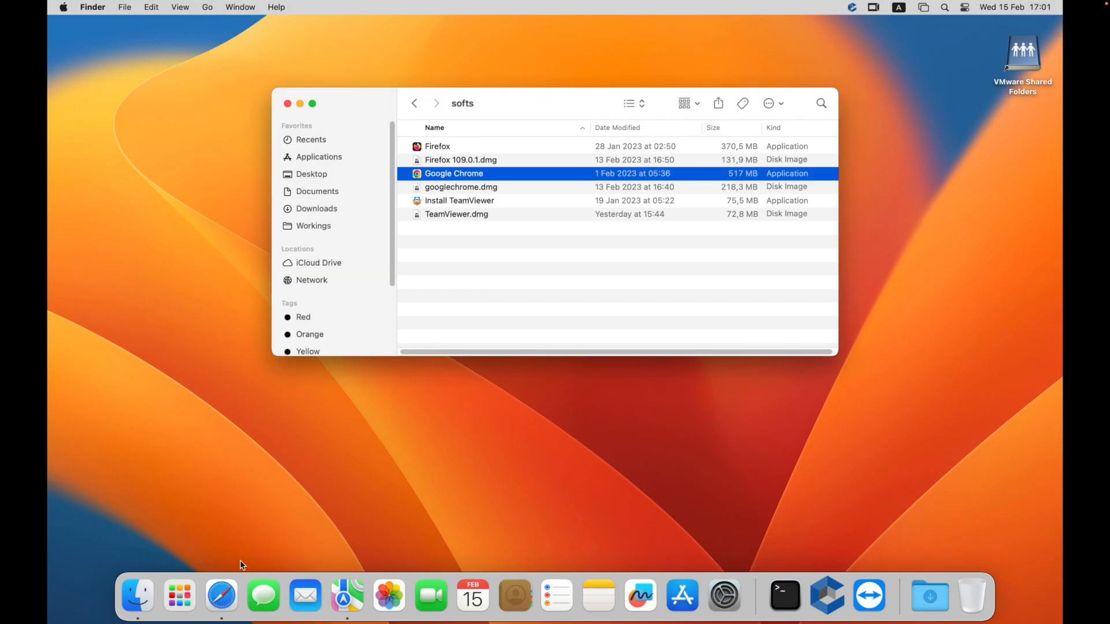
{"action": "left_click", "coordinate": [222, 596]}
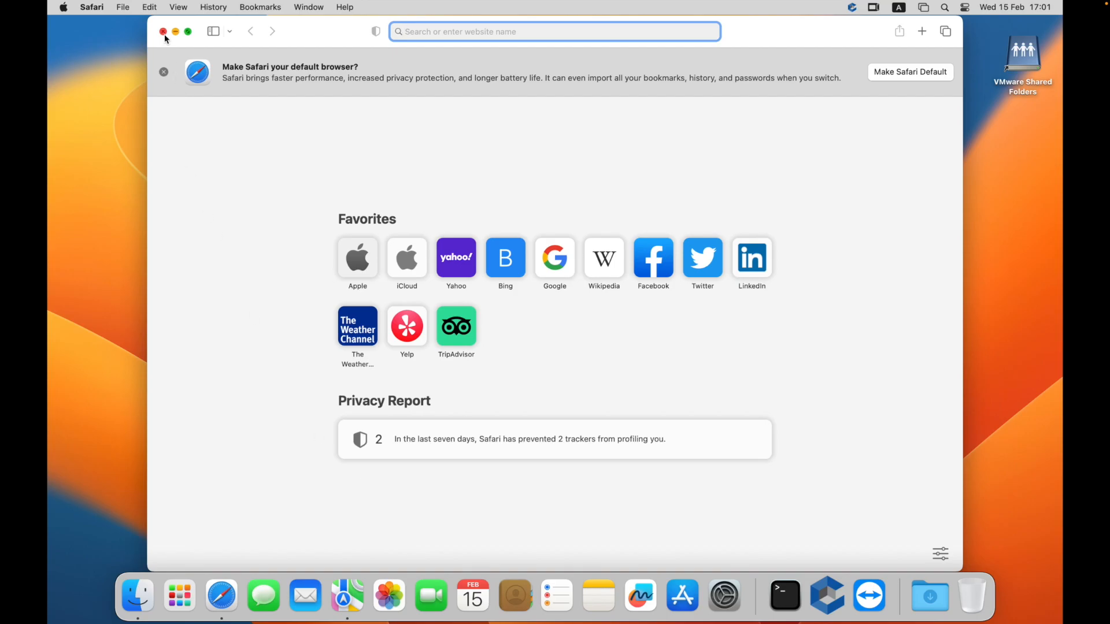
{"action": "key", "text": "super+w"}
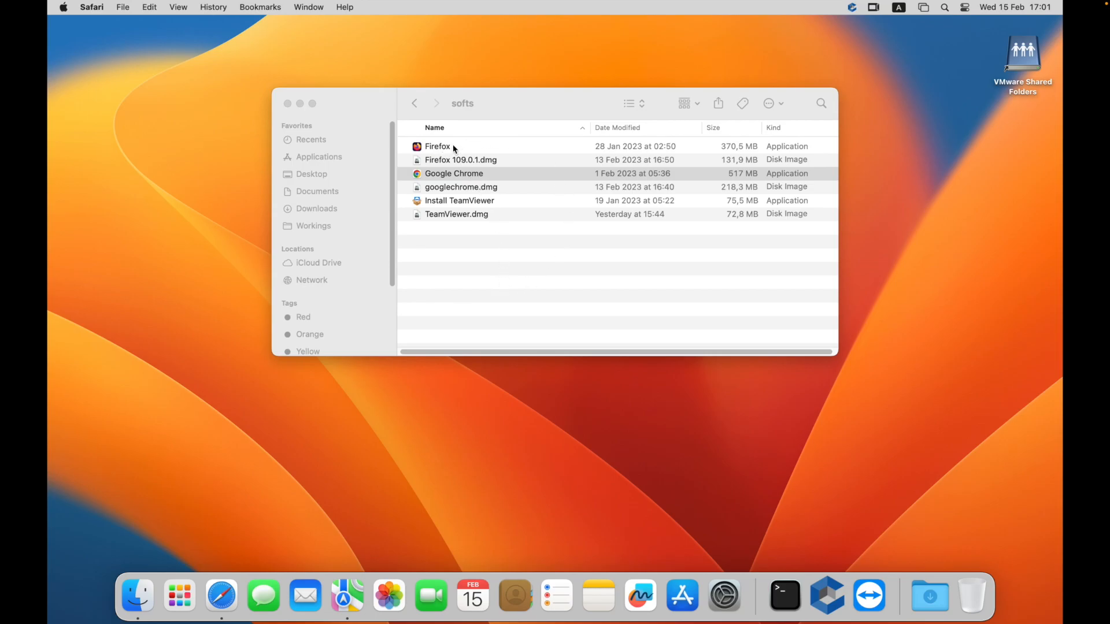
Step: Launch Firefox from the softs folder and dismiss its Application Blocked notice
{"action": "left_click_drag", "start_coordinate": [484, 102], "coordinate": [416, 86]}
{"action": "left_click", "coordinate": [374, 133]}
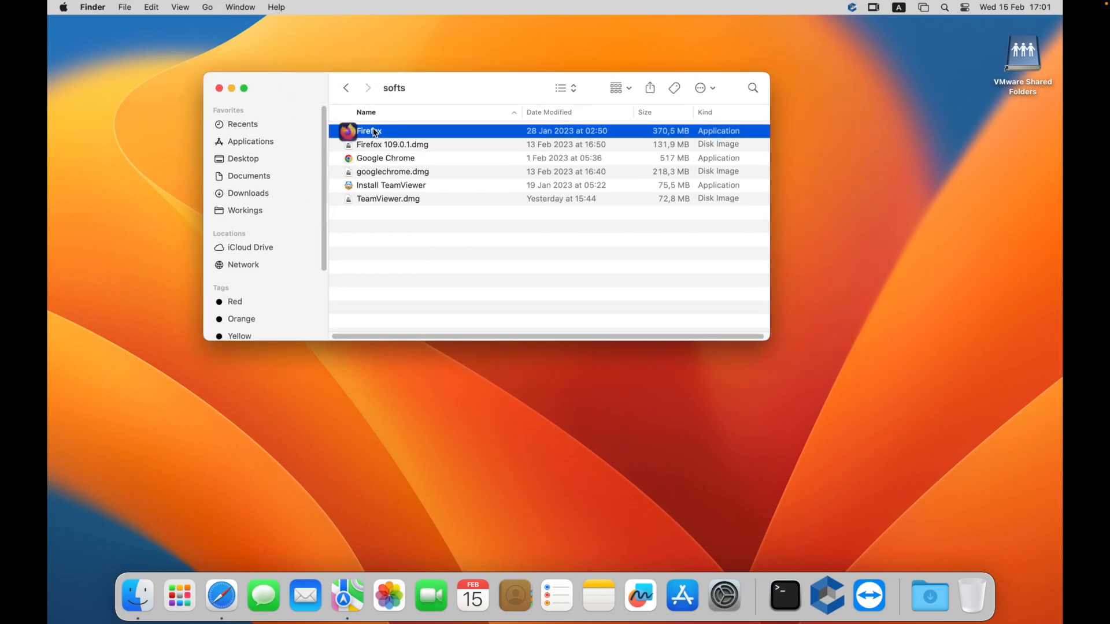
{"action": "double_click", "coordinate": [375, 133]}
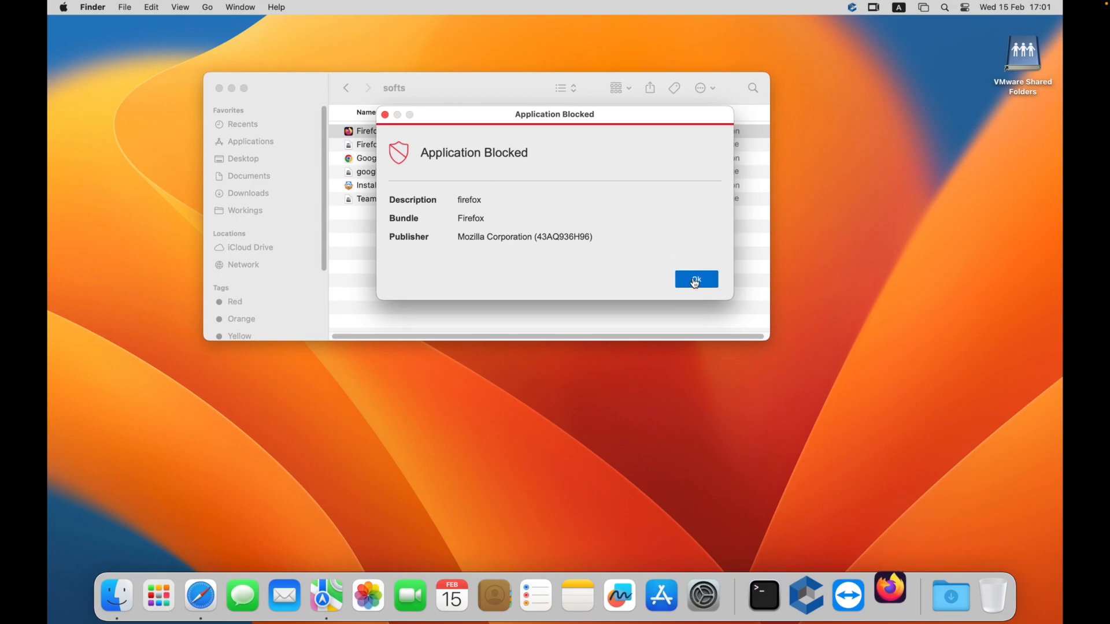
{"action": "left_click", "coordinate": [695, 282]}
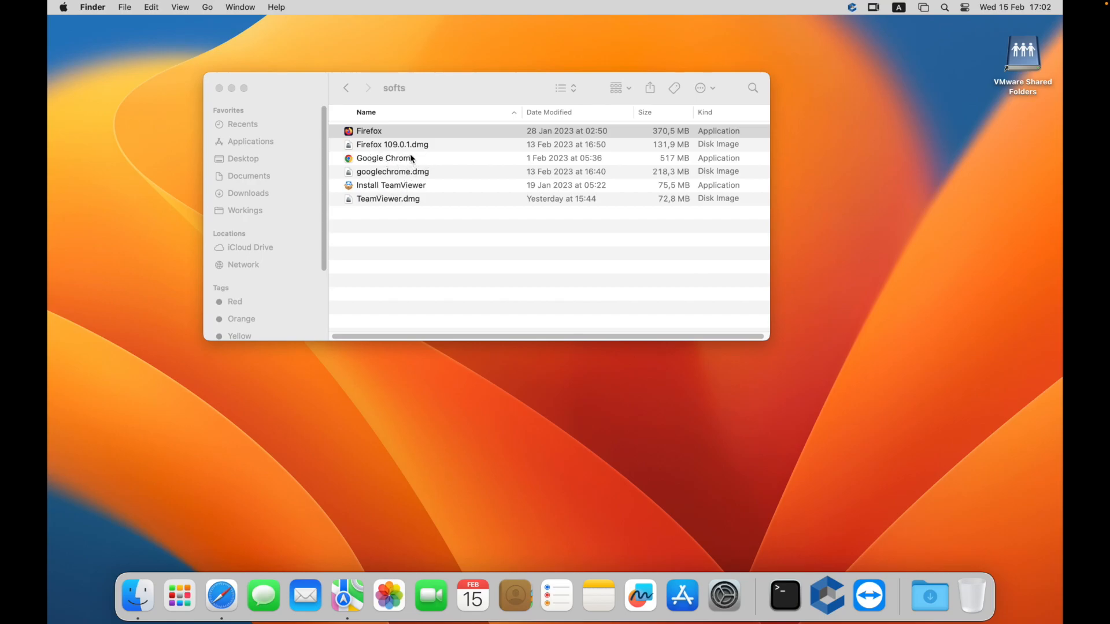
{"action": "key", "text": "ctrl+Left"}
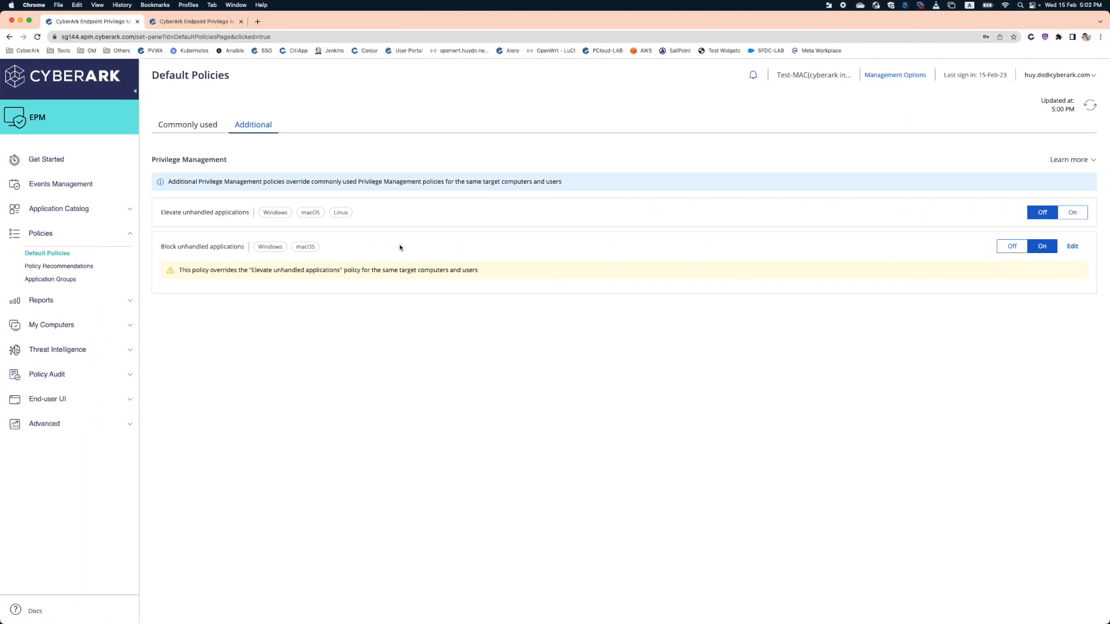
Step: Return to Default Policies in the EPM console and view the Commonly used default policies
{"action": "left_click", "coordinate": [66, 255]}
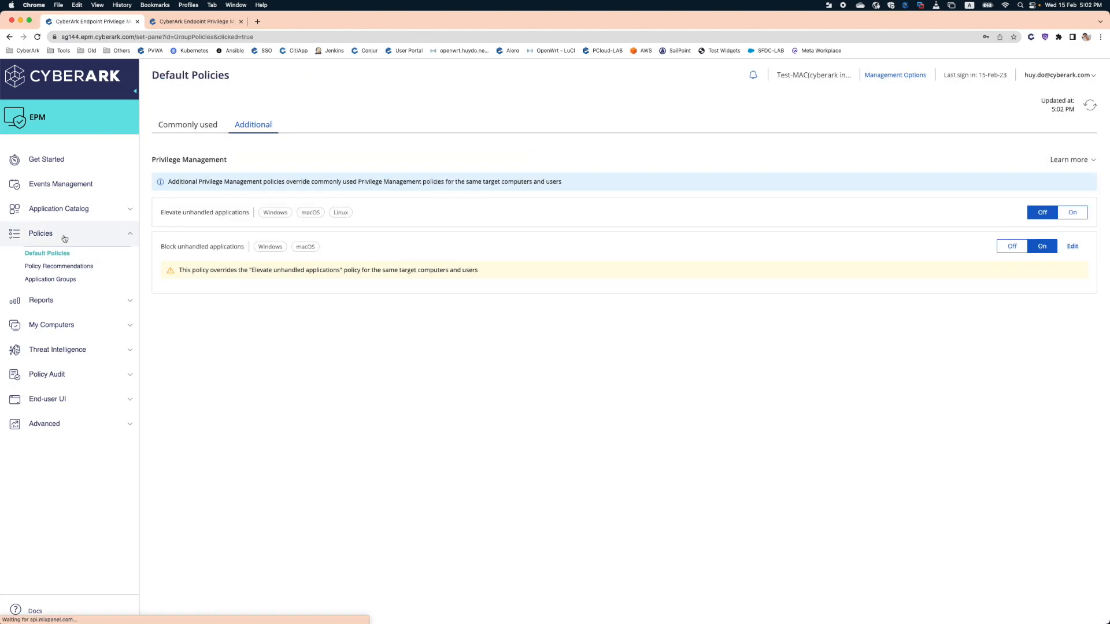
{"action": "left_click", "coordinate": [65, 238]}
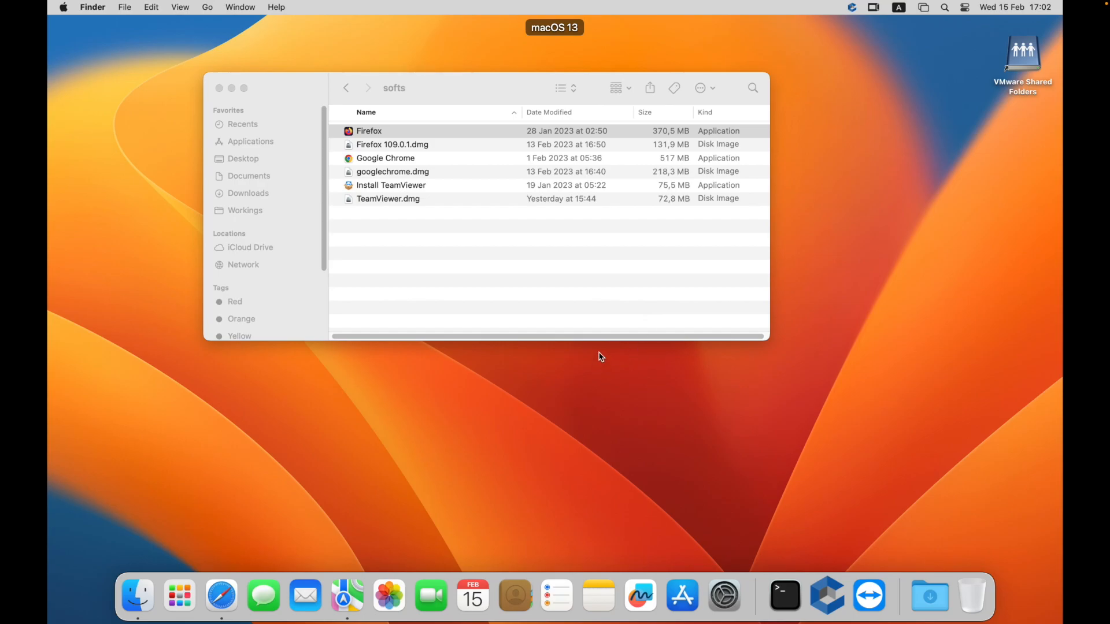
{"action": "left_click", "coordinate": [486, 83]}
{"action": "left_click_drag", "start_coordinate": [486, 83], "coordinate": [514, 99]}
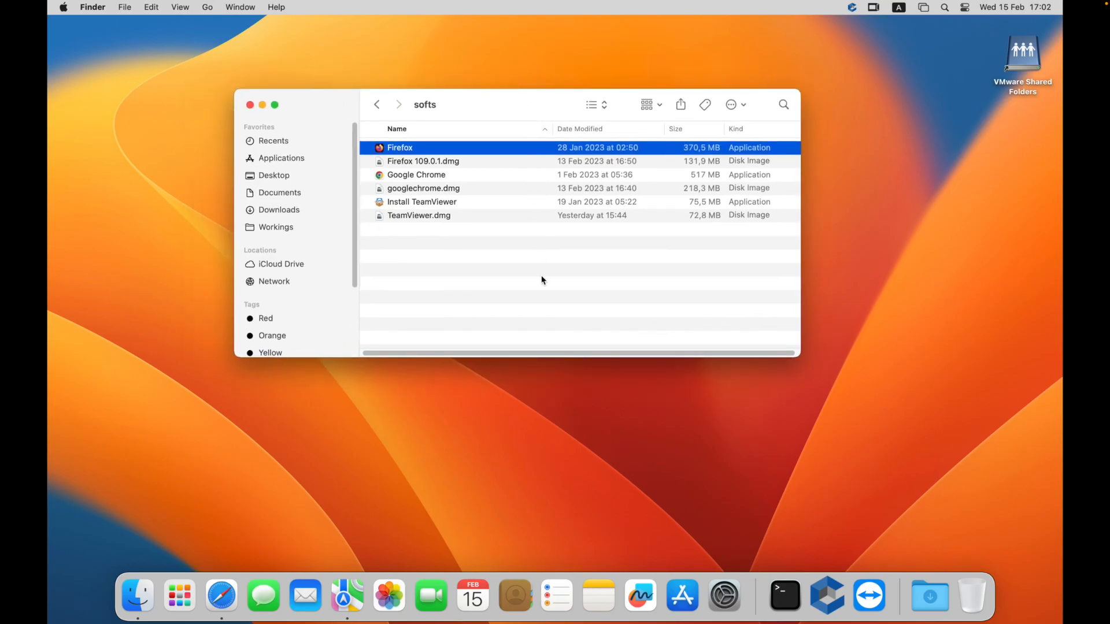
{"action": "key", "text": "ctrl+Left"}
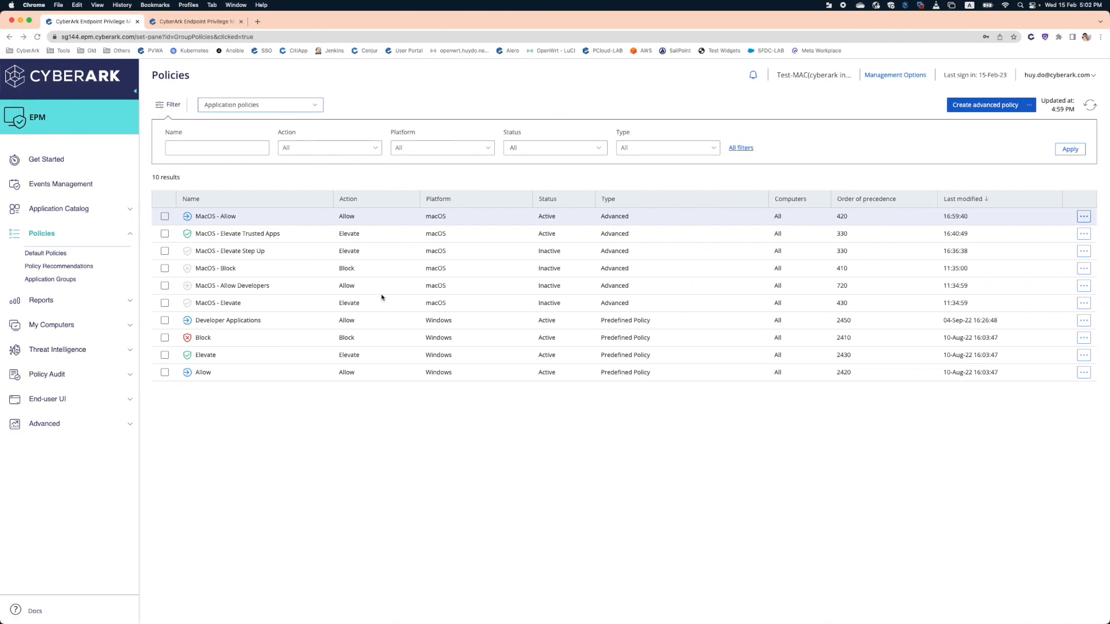
{"action": "left_click", "coordinate": [45, 254]}
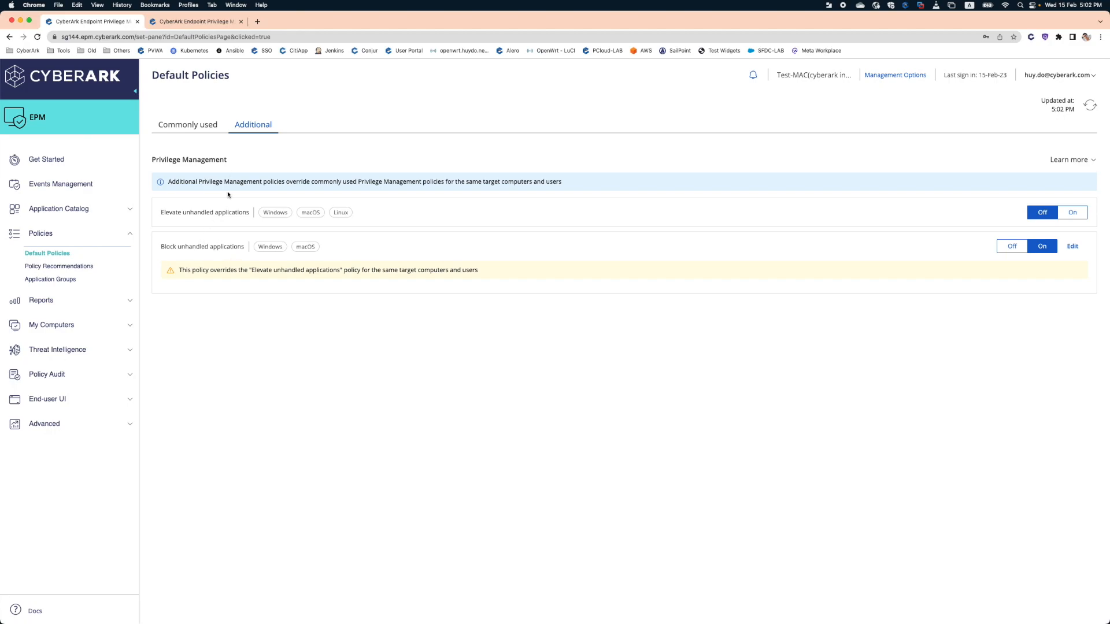
{"action": "left_click", "coordinate": [200, 131]}
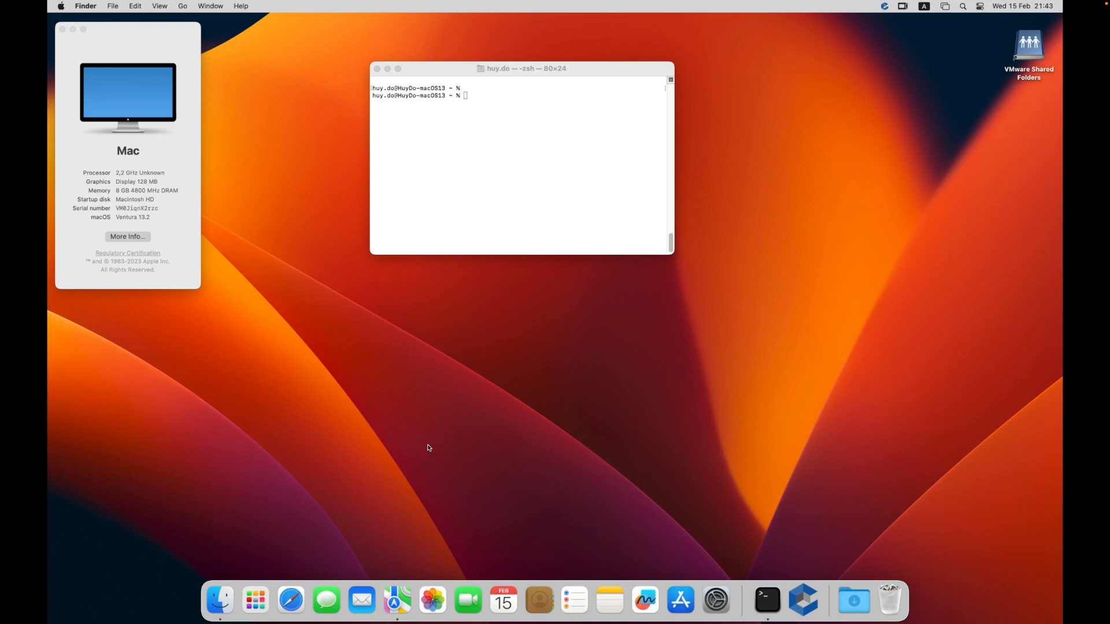
Step: Run whoami and id in Terminal to show the current user and its groups
{"action": "left_click", "coordinate": [527, 192]}
{"action": "type", "text": "whoami"}
{"action": "key", "text": "Return"}
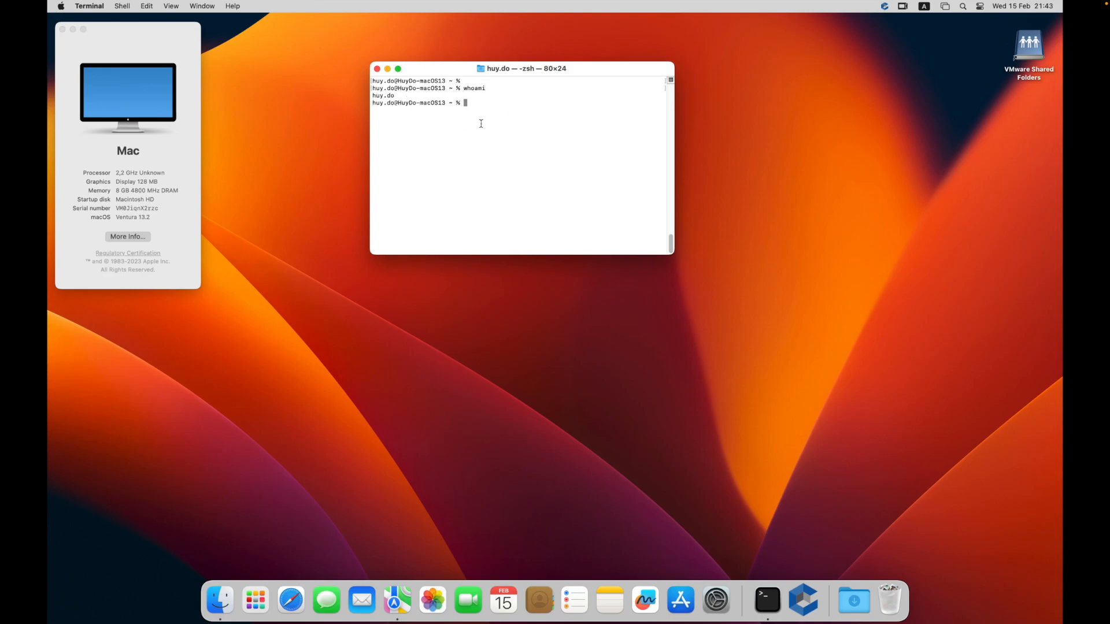
{"action": "type", "text": "id"}
{"action": "key", "text": "Return"}
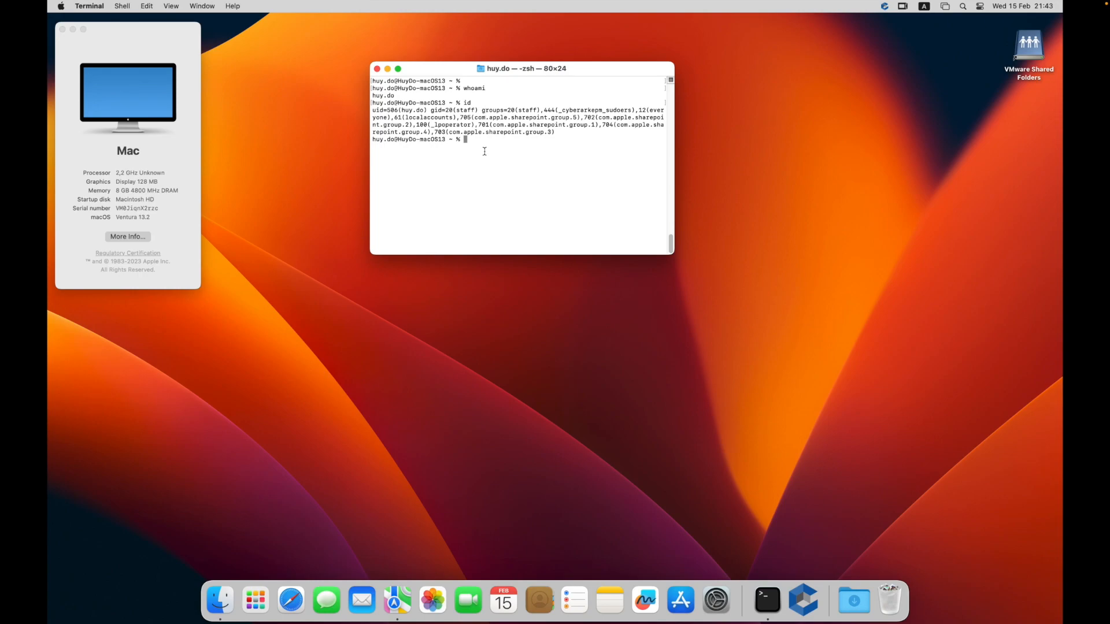
Step: Run sudo ls and see it blocked for lacking admin rights
{"action": "type", "text": "sudo ls"}
{"action": "key", "text": "Return"}
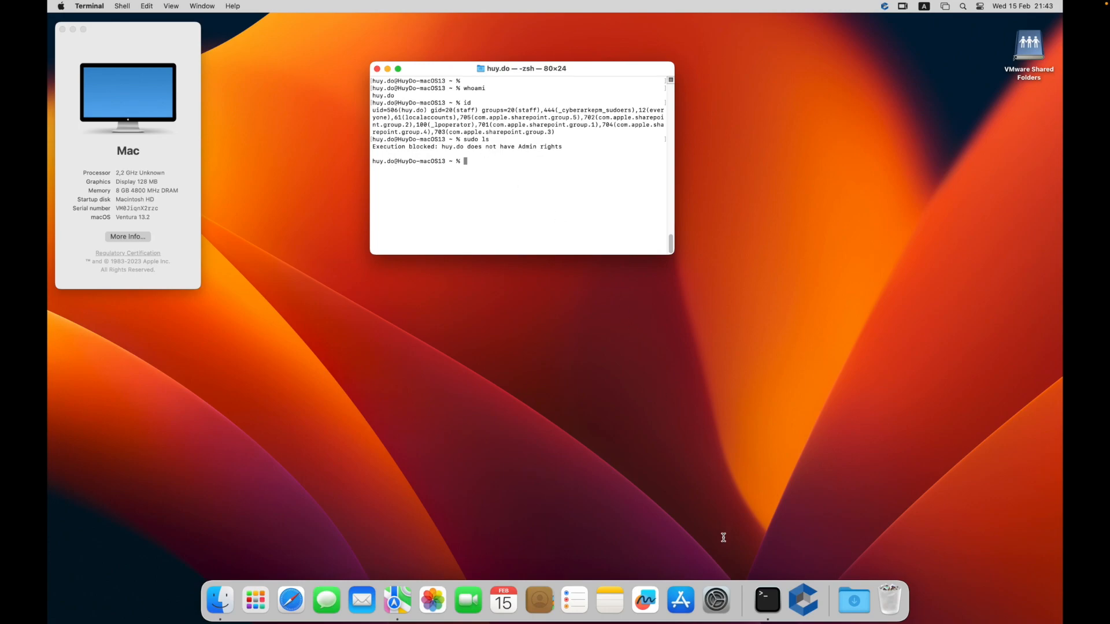
{"action": "left_click", "coordinate": [717, 599]}
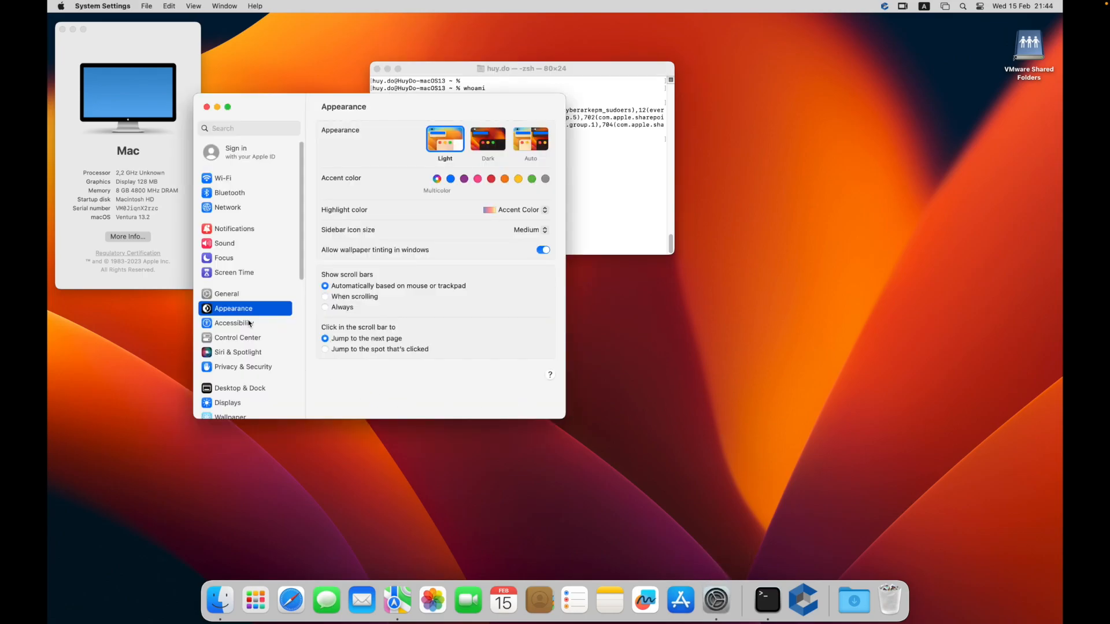
Step: Browse General settings, glancing at Language & Region, to reach the Date & Time pane
{"action": "left_click", "coordinate": [245, 294]}
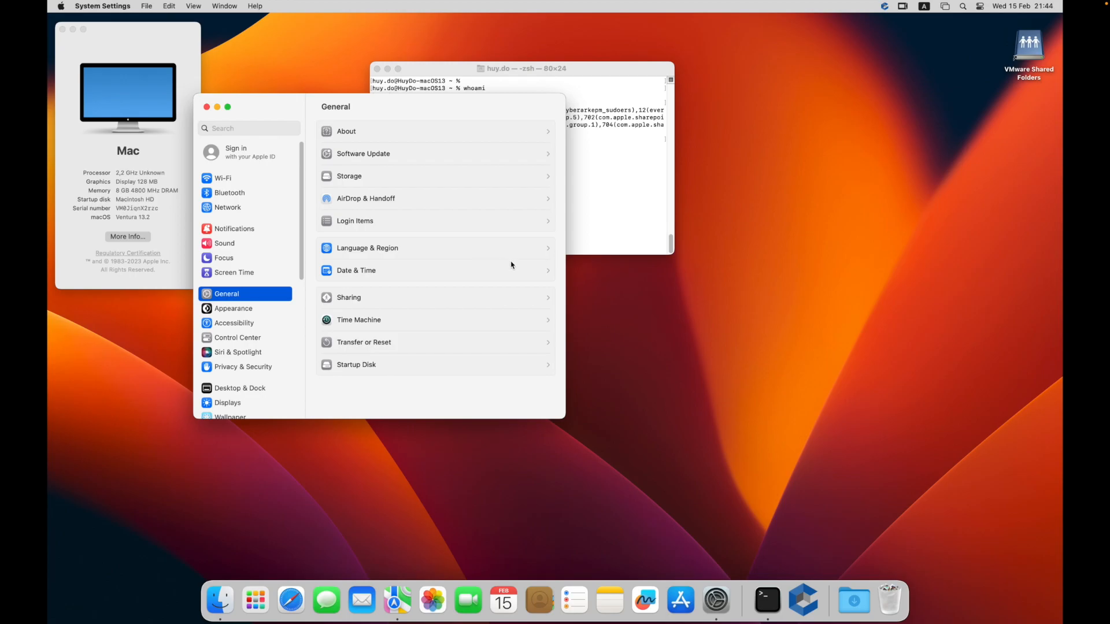
{"action": "left_click", "coordinate": [541, 252]}
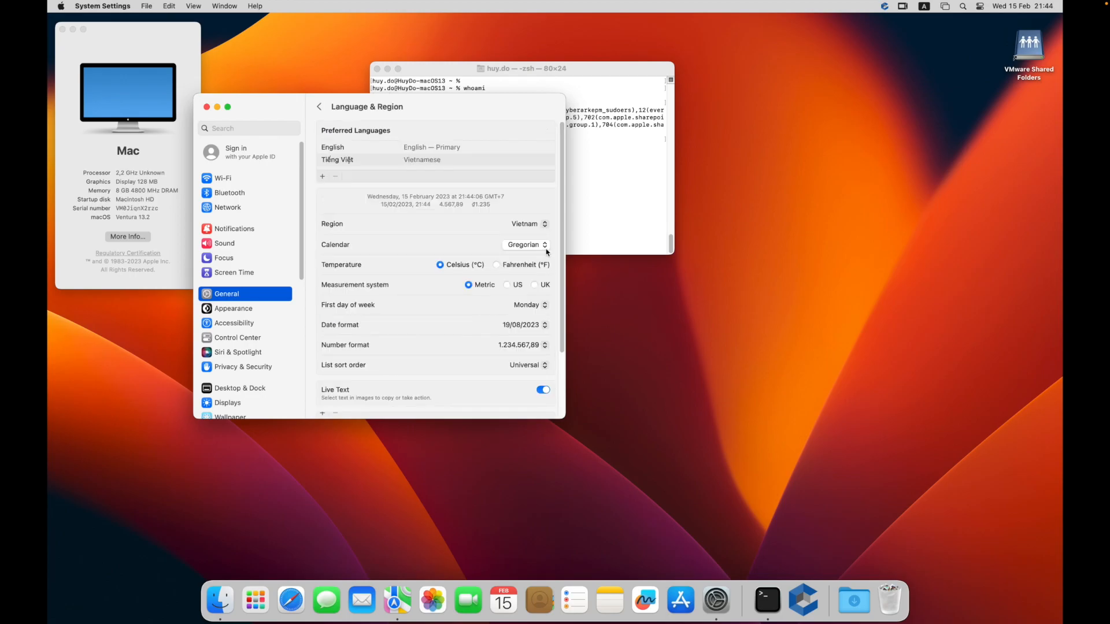
{"action": "left_click", "coordinate": [258, 298]}
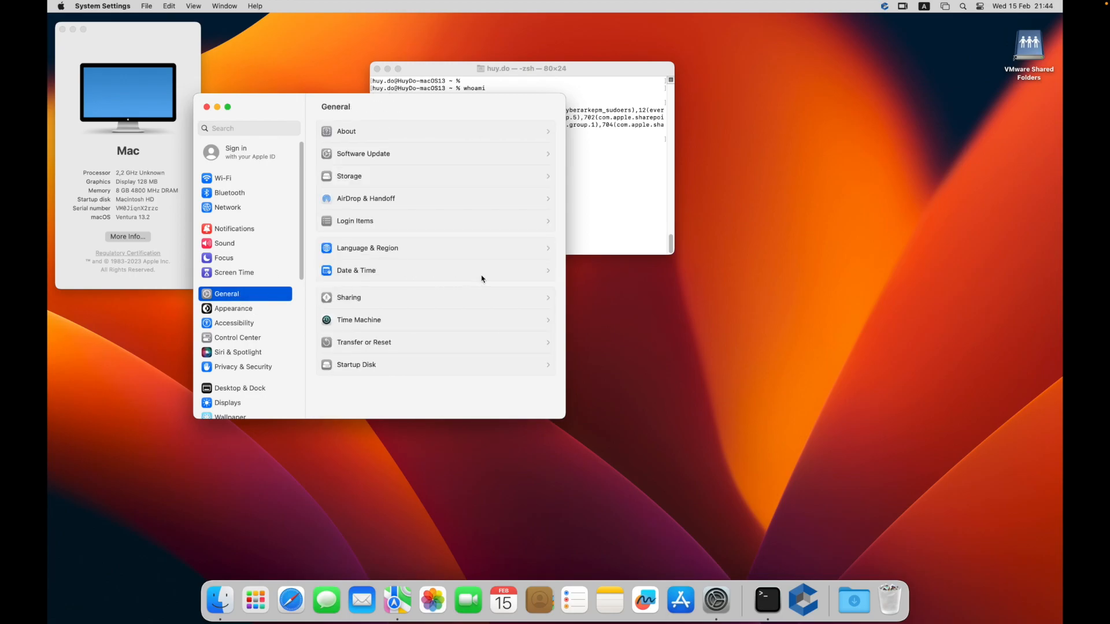
{"action": "left_click", "coordinate": [545, 272]}
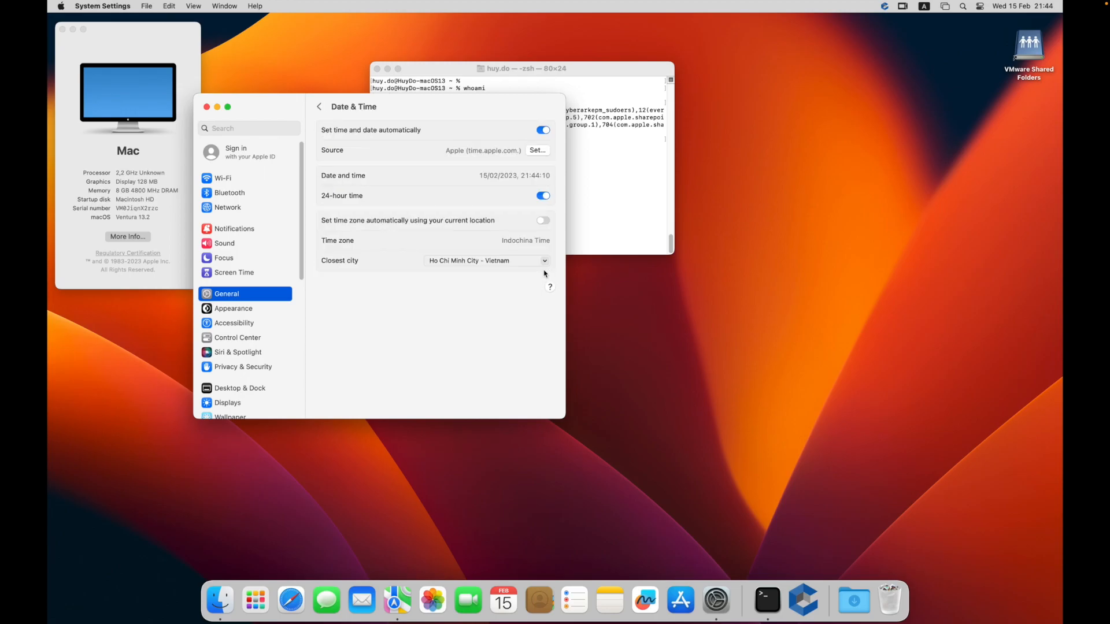
Step: Try unlocking the automatic date and time setting with the user's credentials, then cancel
{"action": "left_click", "coordinate": [544, 131]}
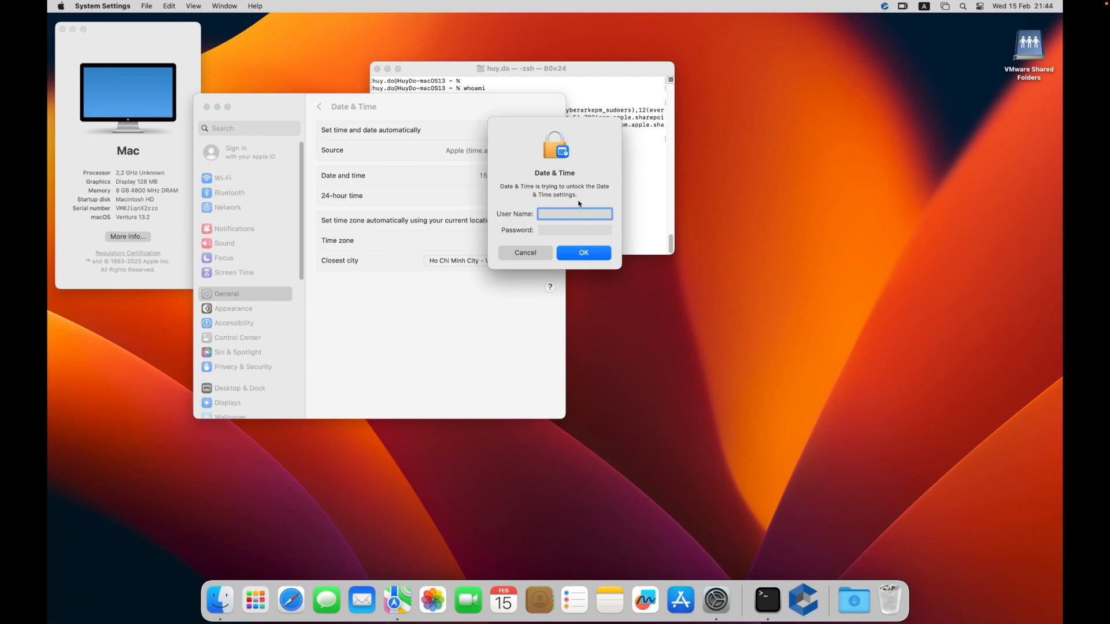
{"action": "type", "text": "huy.do"}
{"action": "key", "text": "Tab"}
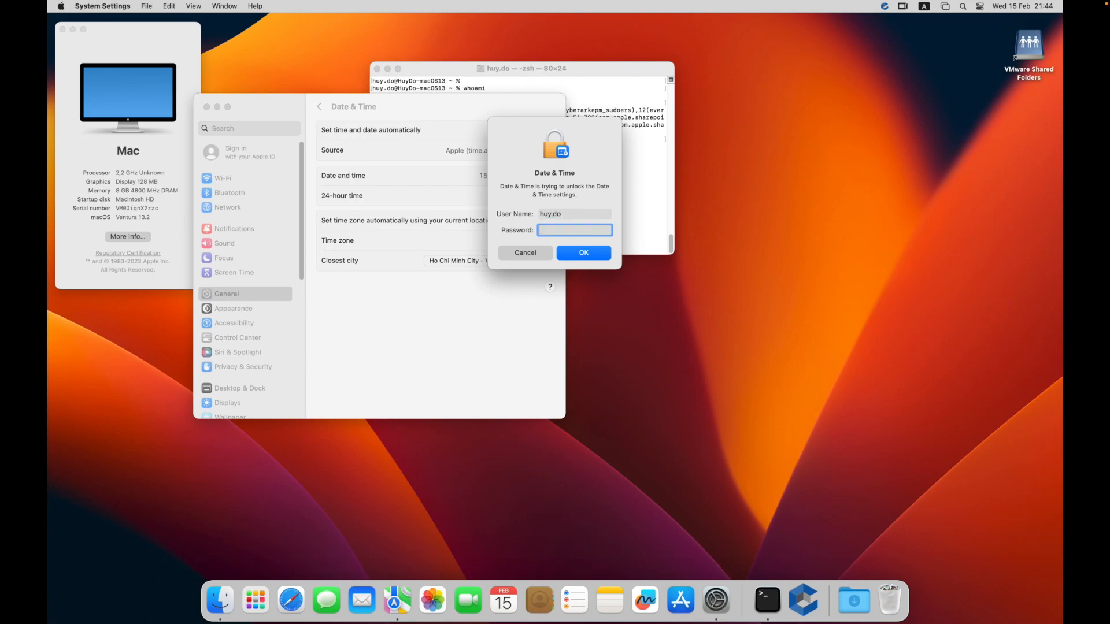
{"action": "type", "text": "***********"}
{"action": "key", "text": "Return"}
{"action": "left_click", "coordinate": [525, 253]}
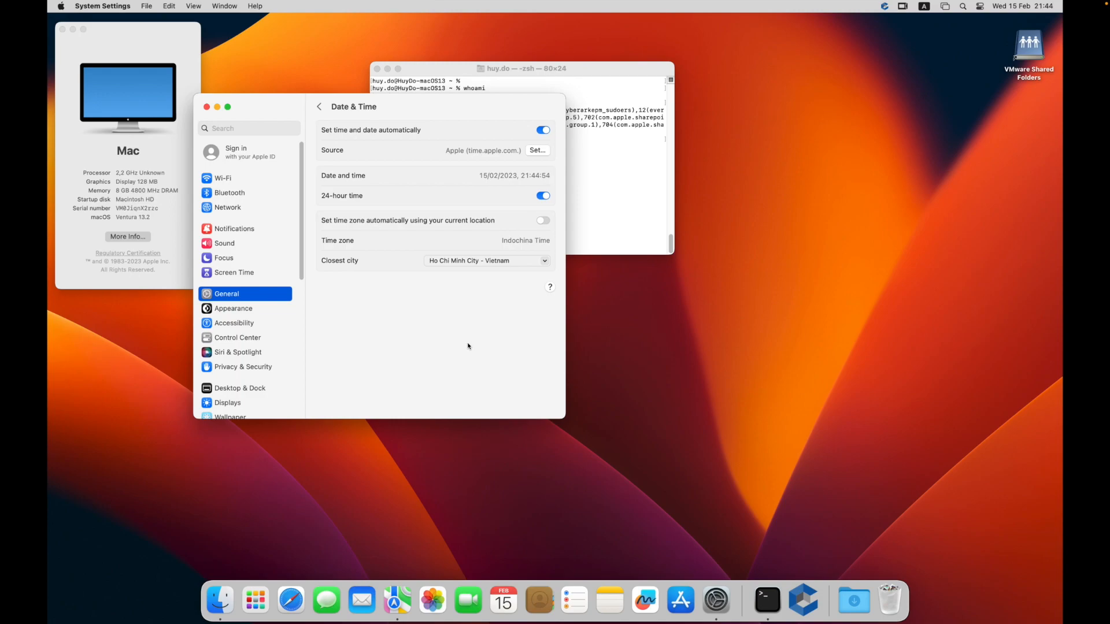
{"action": "left_click", "coordinate": [770, 247]}
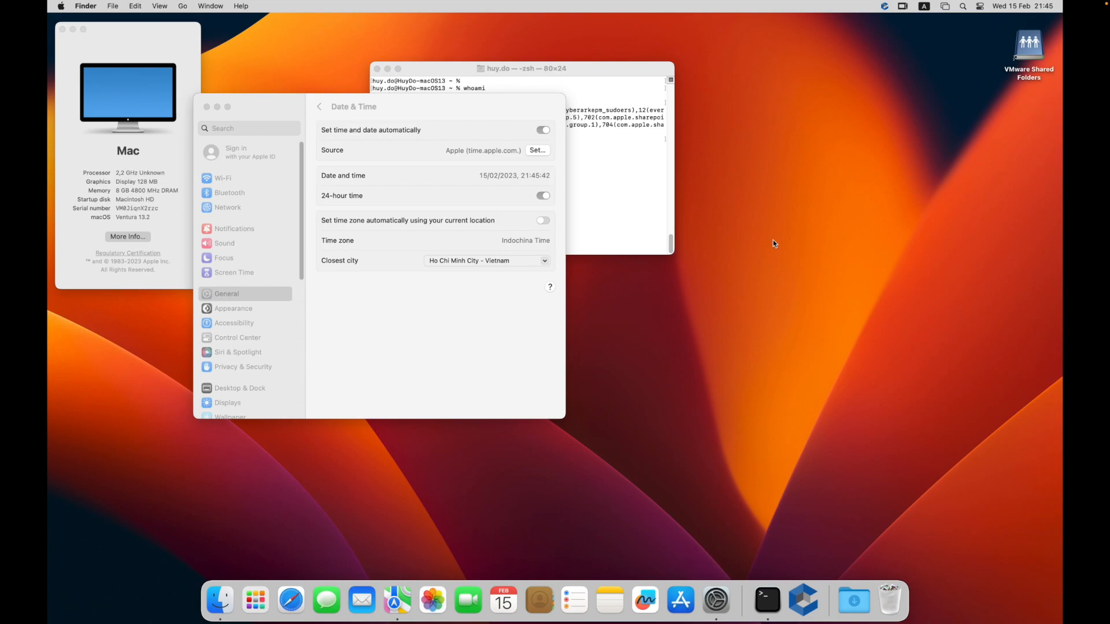
Step: Request administrative privileges from the EPM agent, justified as needing admin permission for configuration within 1 hour
{"action": "left_click", "coordinate": [885, 8]}
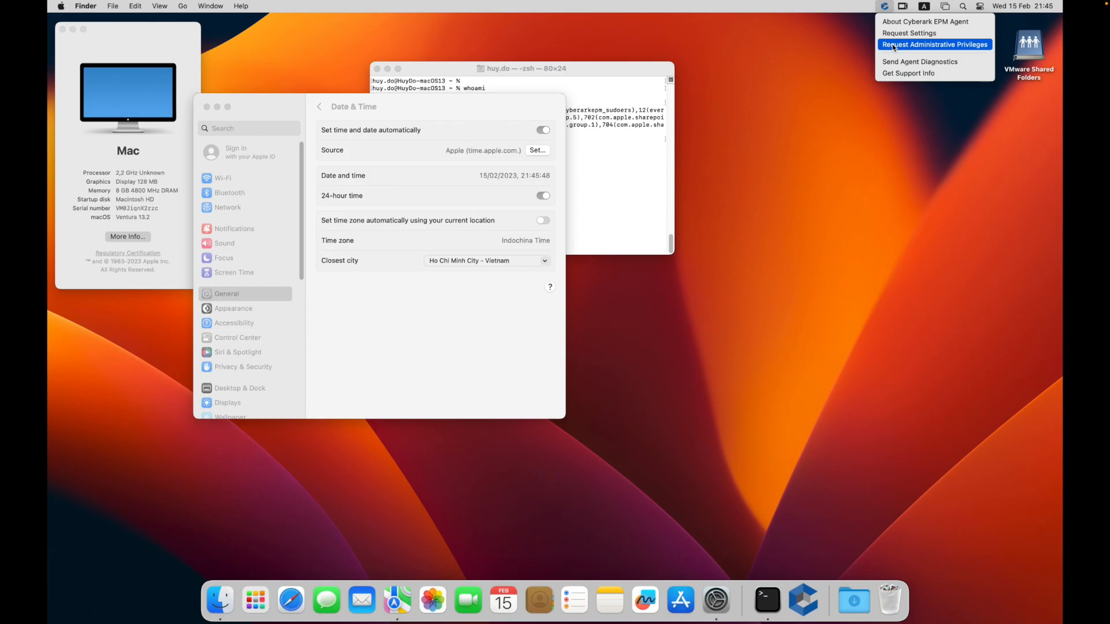
{"action": "left_click", "coordinate": [893, 46]}
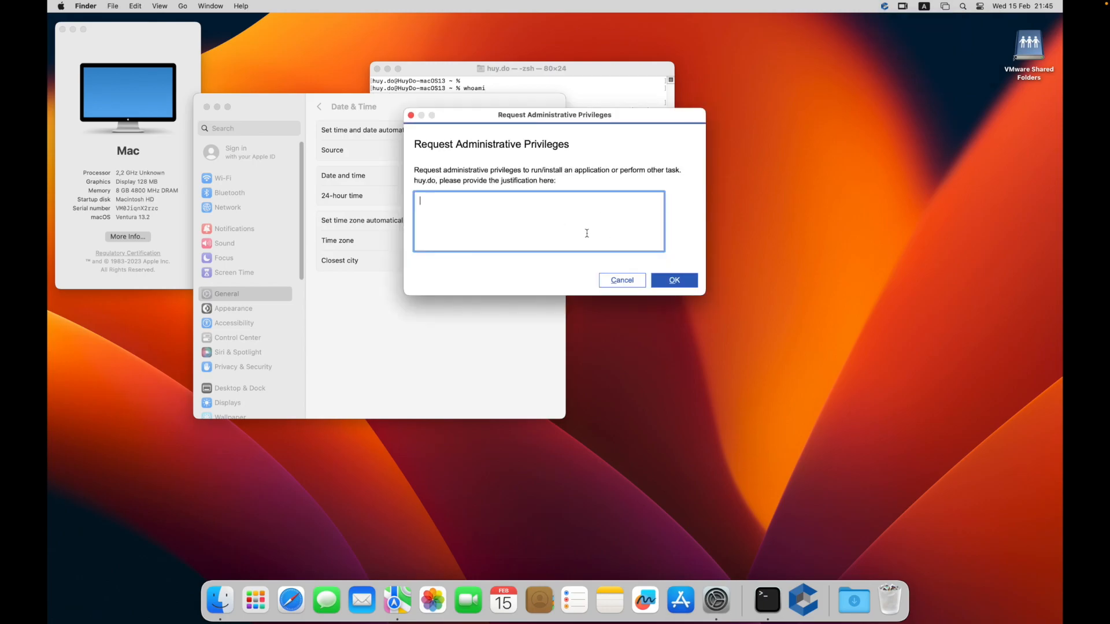
{"action": "type", "text": "I want to have admin permis"}
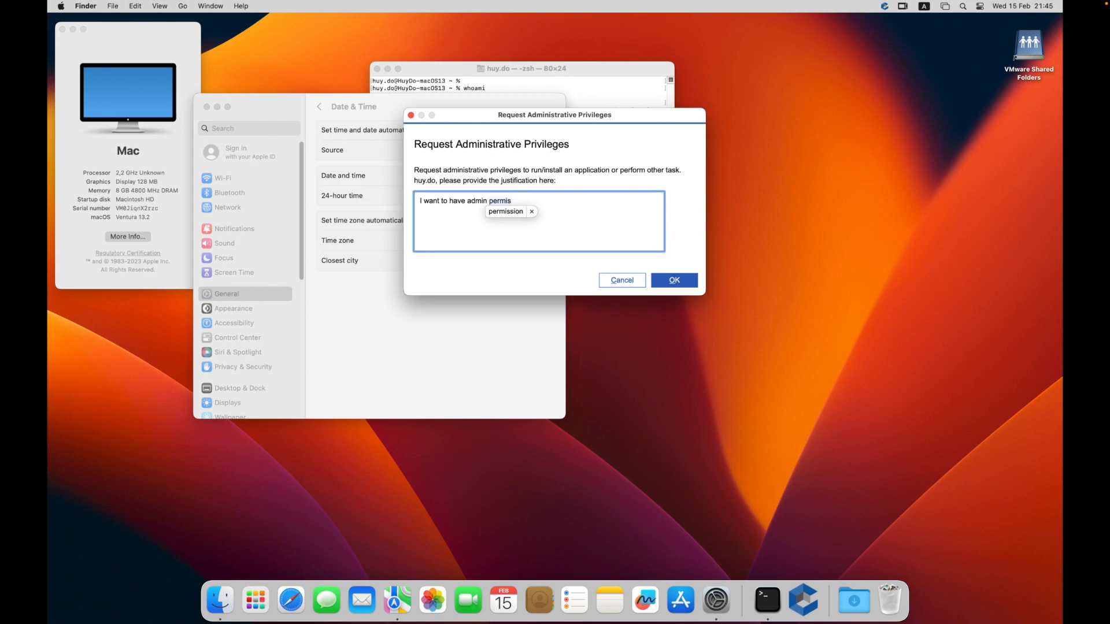
{"action": "type", "text": "sion to"}
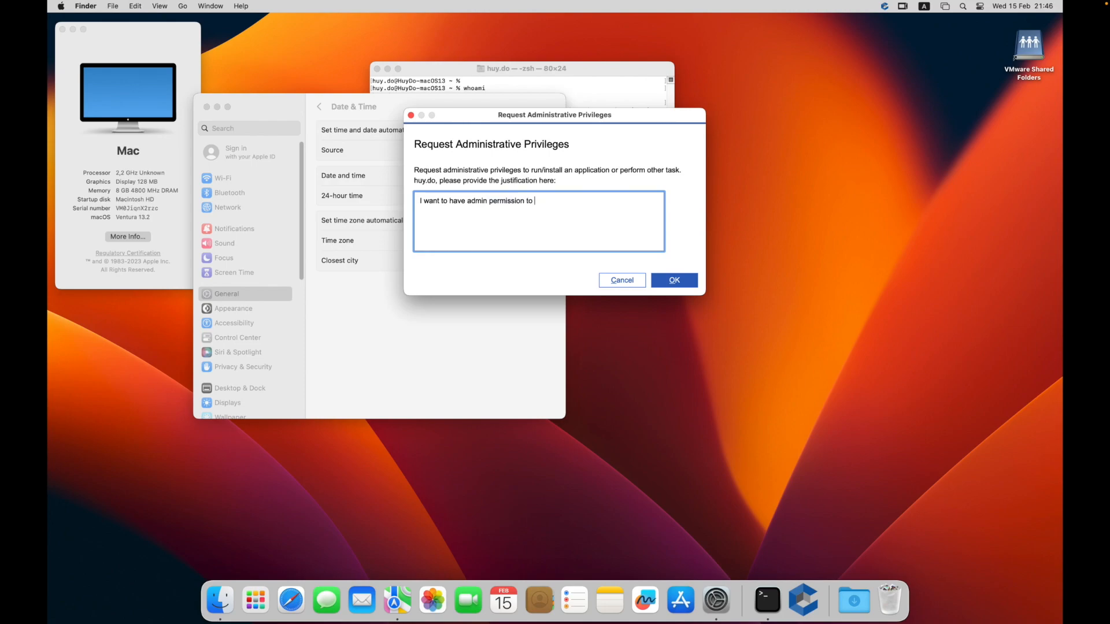
{"action": "type", "text": " do some configuretion. Please give me a"}
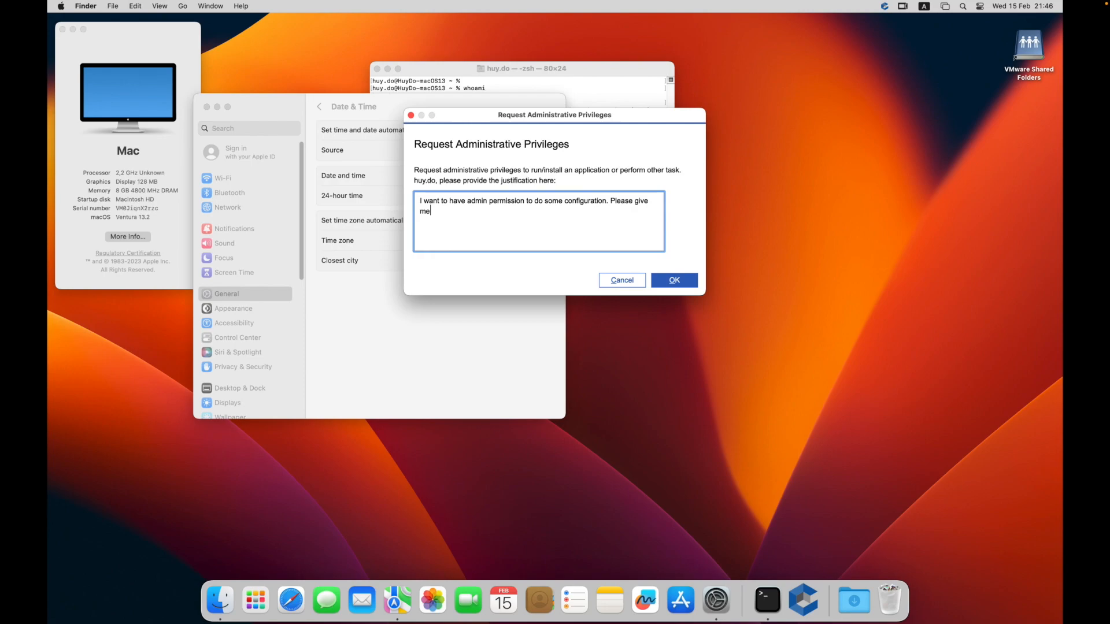
{"action": "type", "text": "md"}
{"action": "key", "text": "BackSpace"}
{"action": "key", "text": "BackSpace"}
{"action": "key", "text": "BackSpace"}
{"action": "type", "text": "that permission in 1 hour"}
{"action": "left_click", "coordinate": [675, 281]}
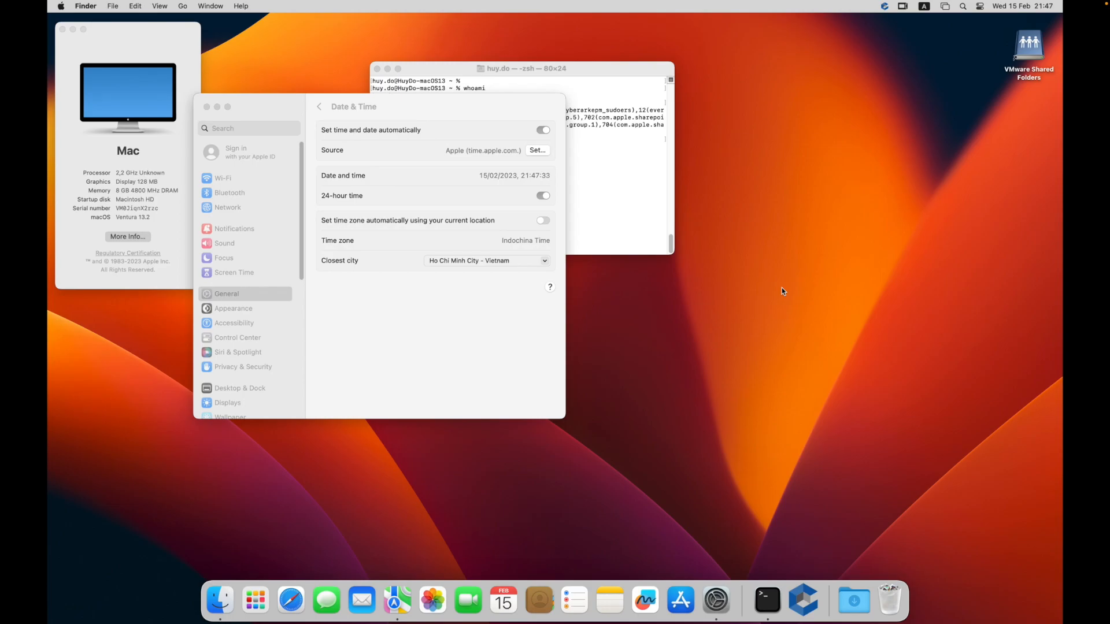
{"action": "key", "text": "ctrl+Left"}
Step: In Events Management, create a JIT access and elevation policy from the newest user request
{"action": "left_click", "coordinate": [78, 188]}
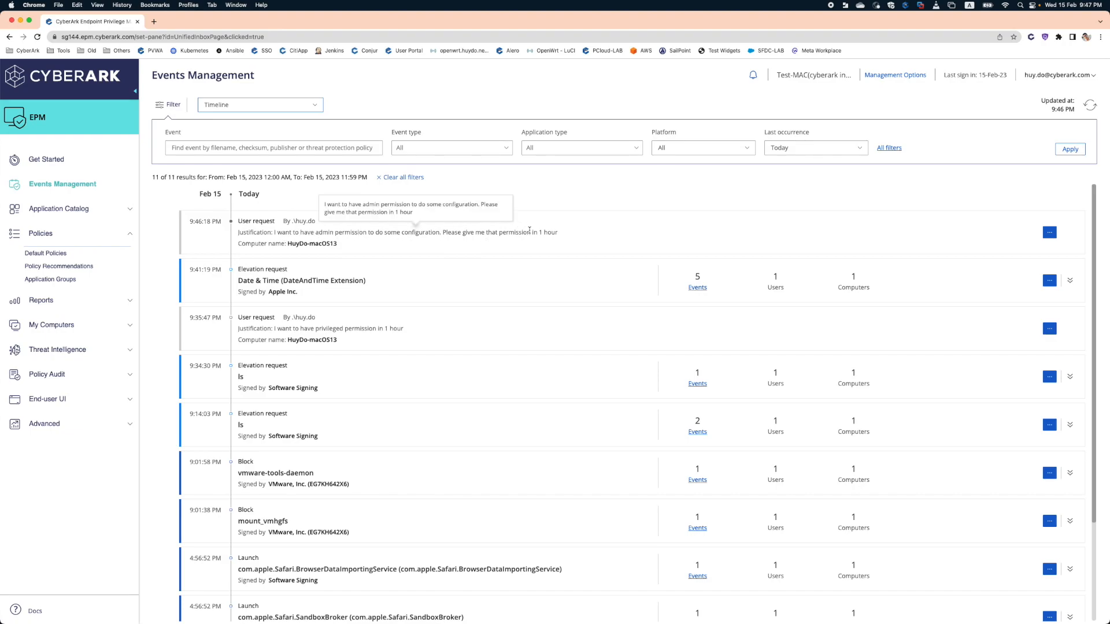
{"action": "left_click", "coordinate": [1050, 234]}
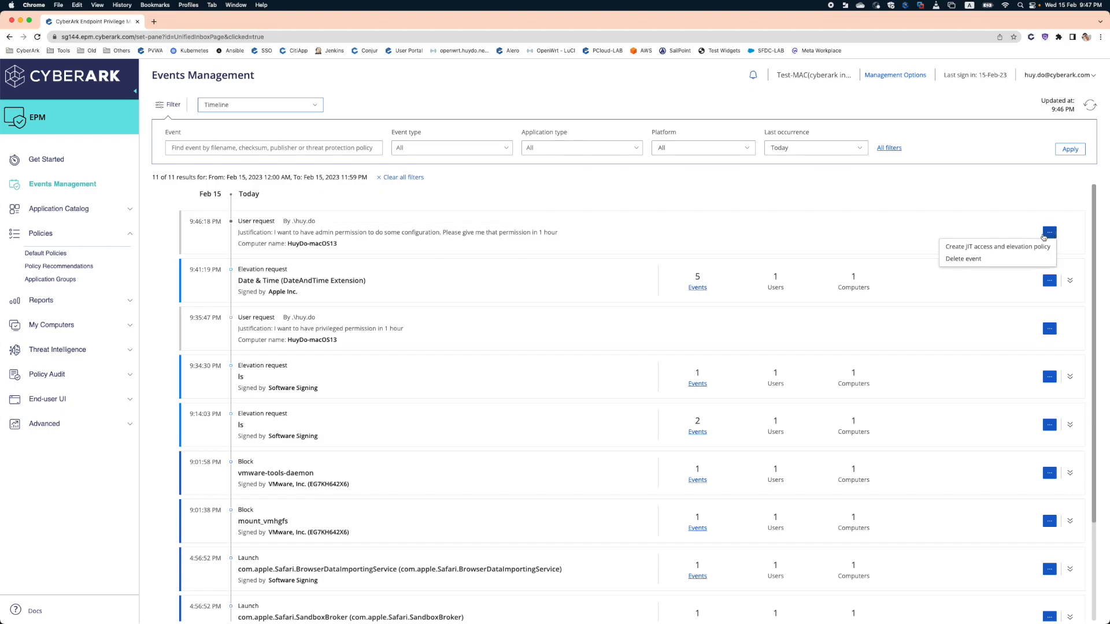
{"action": "left_click", "coordinate": [973, 248]}
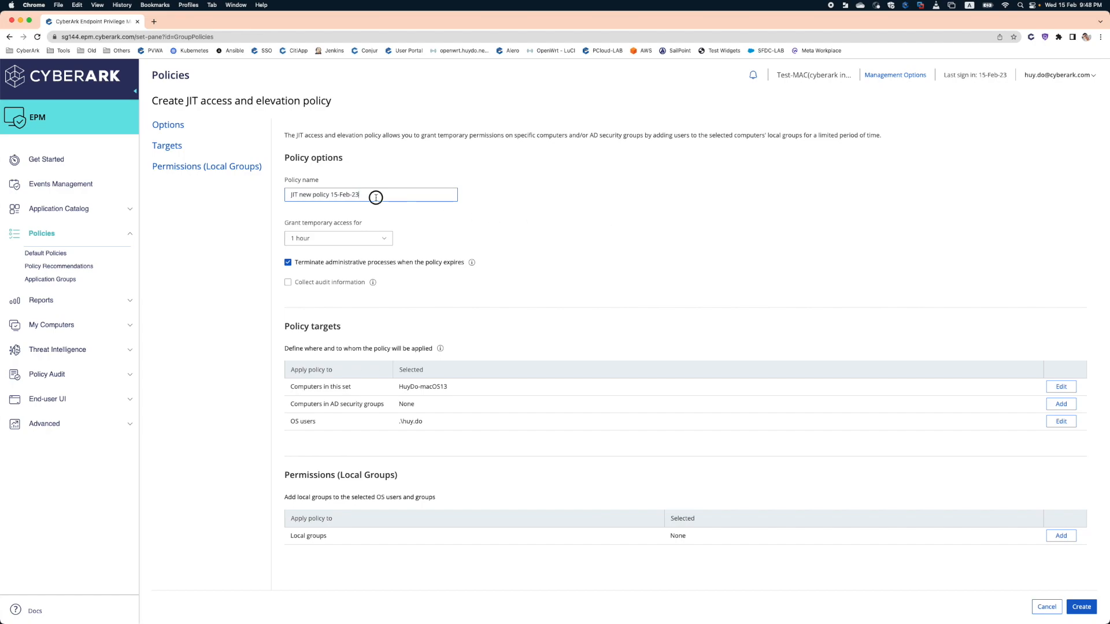
Step: Append the requesting user's name to the policy name and keep temporary access at 1 hour
{"action": "type", "text": "- for HuyDo"}
{"action": "left_click", "coordinate": [383, 242]}
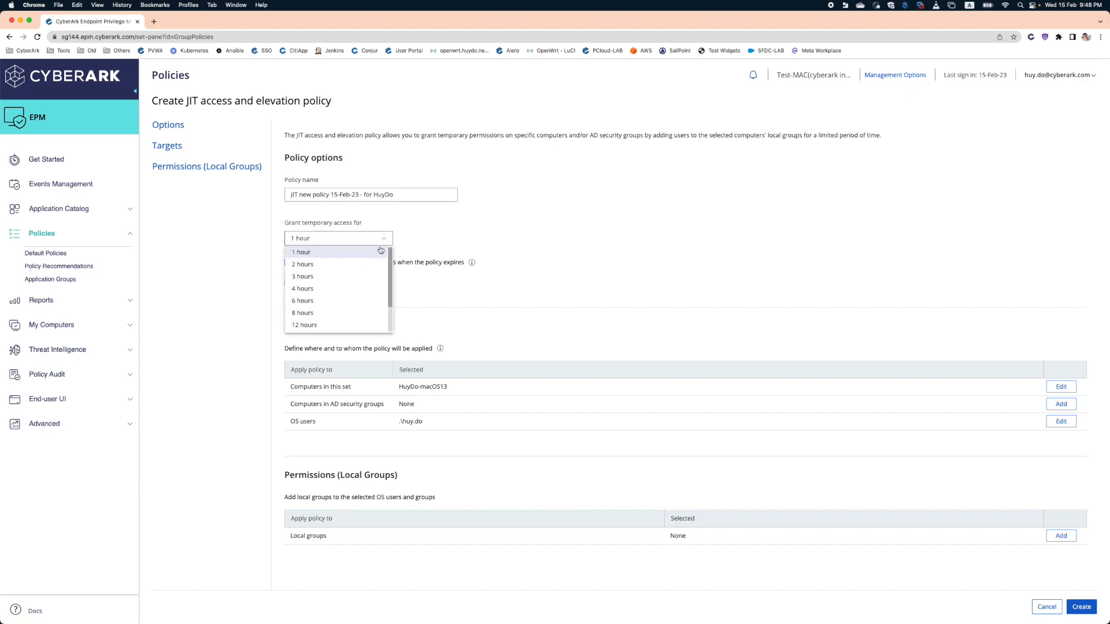
{"action": "scroll", "coordinate": [376, 254], "scroll_direction": "down", "scroll_amount": 1}
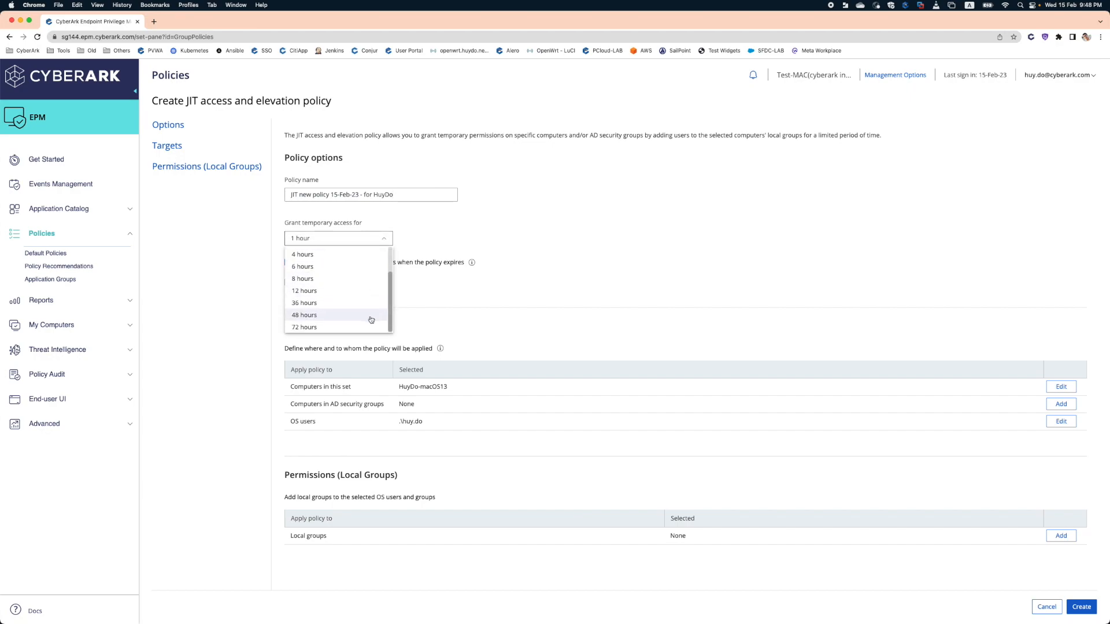
{"action": "scroll", "coordinate": [363, 264], "scroll_direction": "up", "scroll_amount": 1}
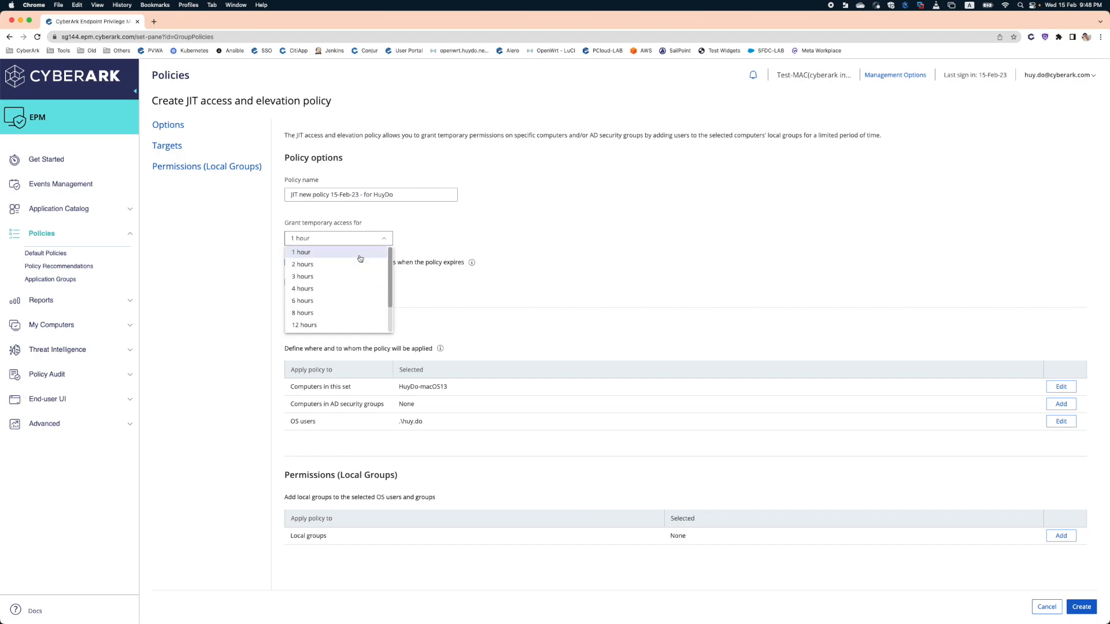
{"action": "left_click", "coordinate": [360, 254]}
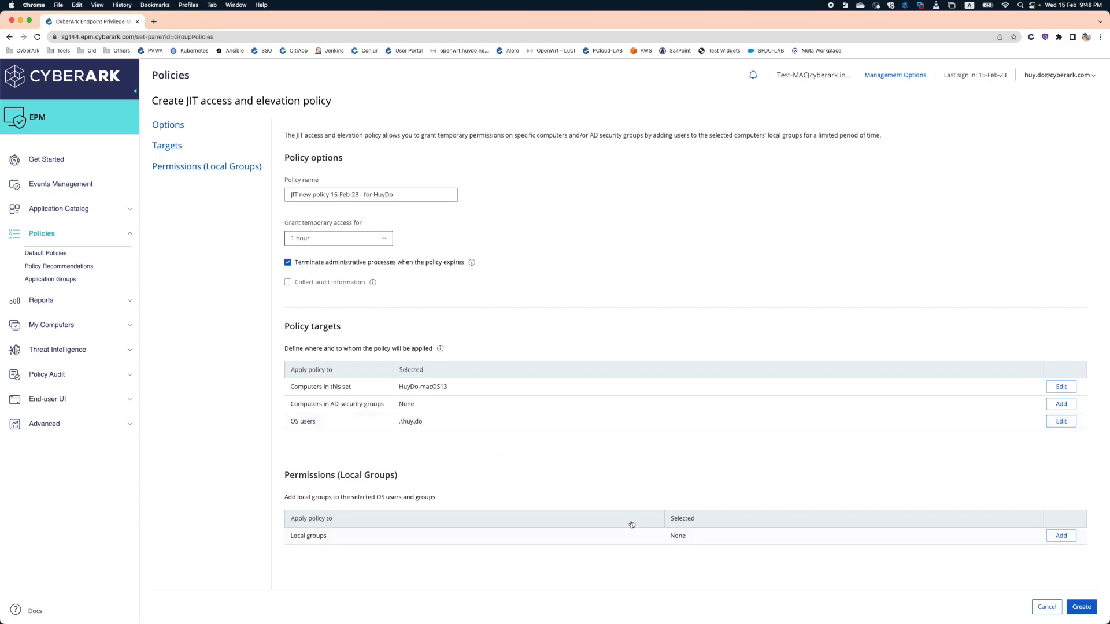
Step: Add the admin local group, create the JIT policy, and keep user policies listed
{"action": "left_click", "coordinate": [1062, 536]}
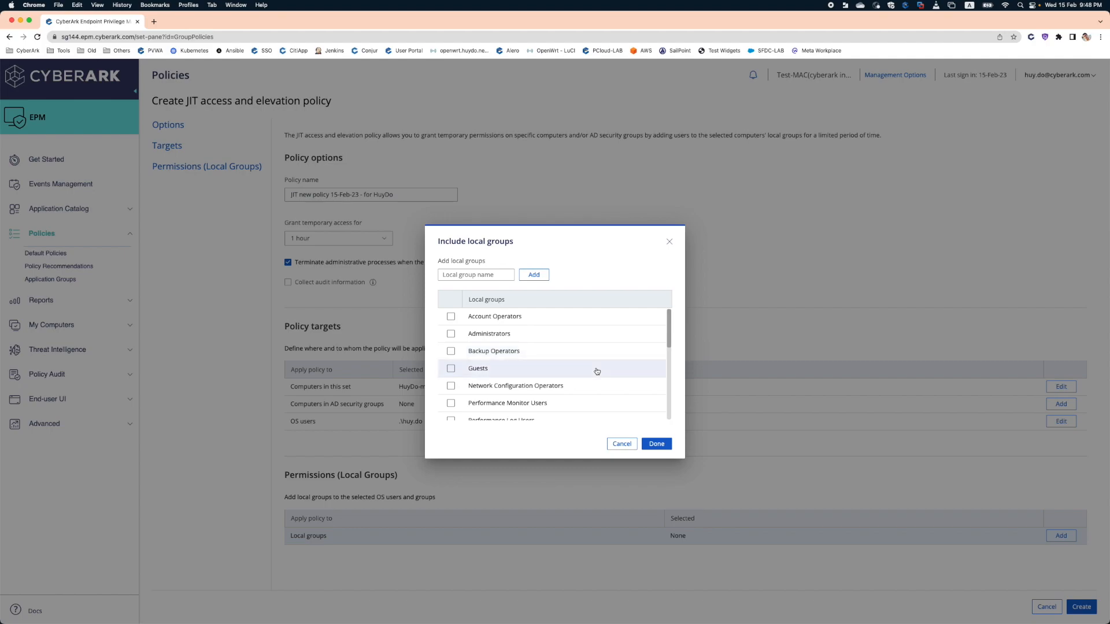
{"action": "scroll", "coordinate": [597, 371], "scroll_direction": "down", "scroll_amount": 5}
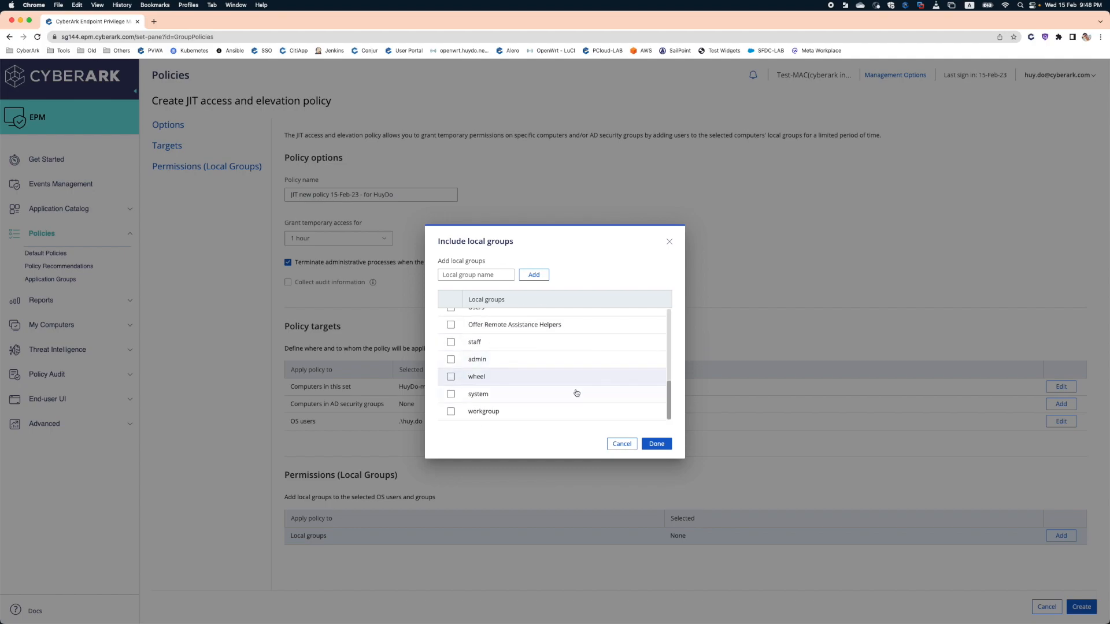
{"action": "left_click", "coordinate": [451, 359]}
{"action": "left_click", "coordinate": [657, 445]}
{"action": "left_click", "coordinate": [1080, 607]}
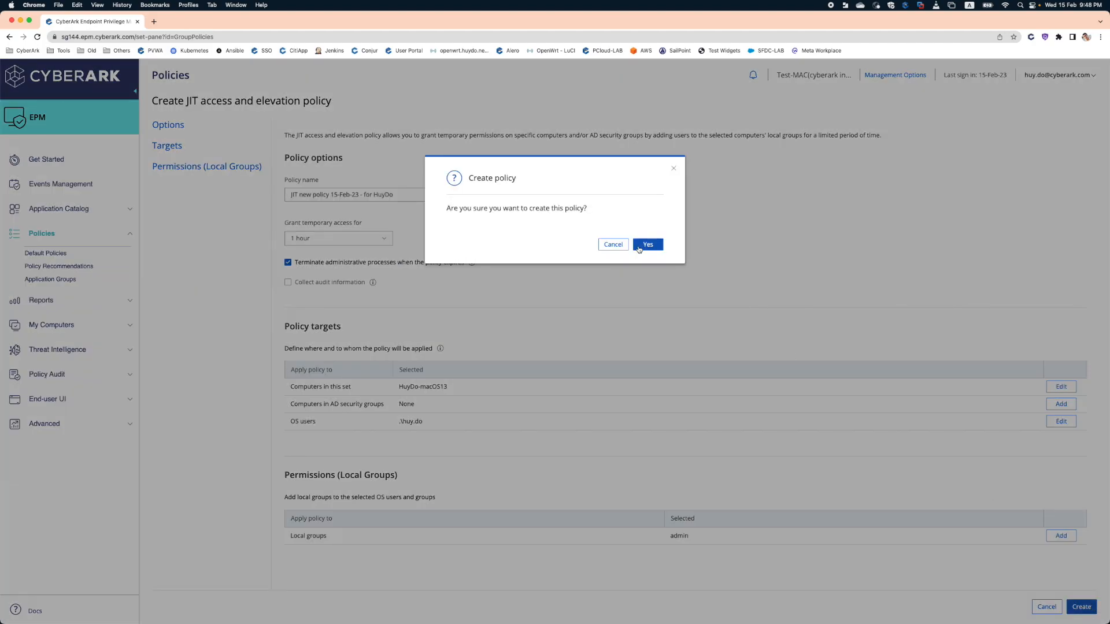
{"action": "left_click", "coordinate": [641, 247]}
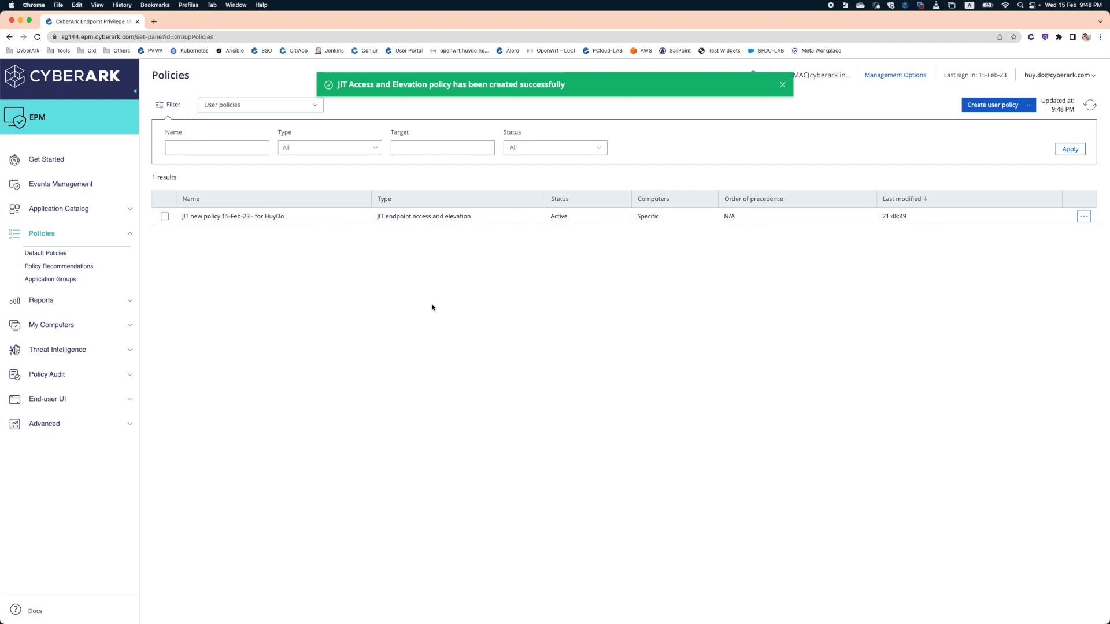
{"action": "left_click", "coordinate": [318, 108]}
{"action": "left_click", "coordinate": [228, 168]}
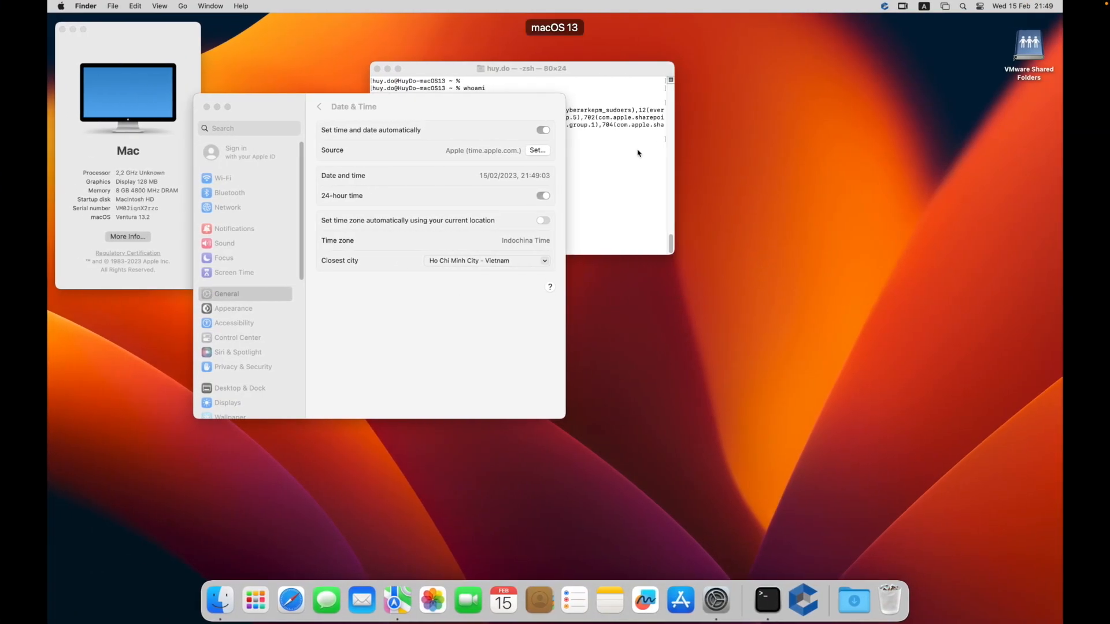
Step: Request updated settings from the CyberArk agent and close the notice granting Administrators membership until 15-Feb-23 22:48
{"action": "left_click", "coordinate": [885, 7]}
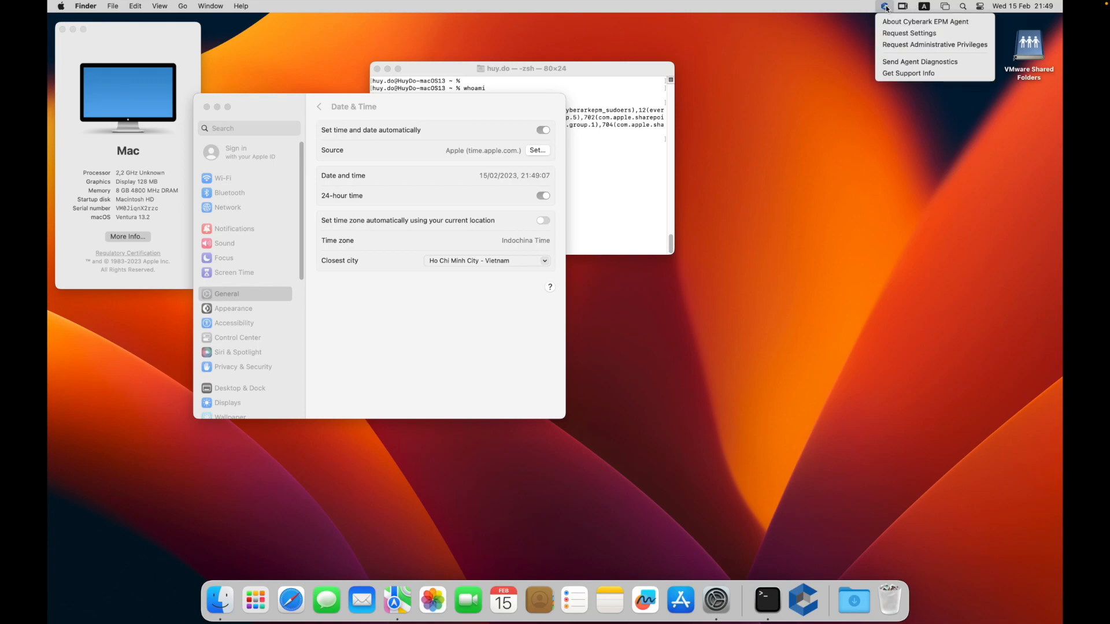
{"action": "left_click", "coordinate": [897, 35]}
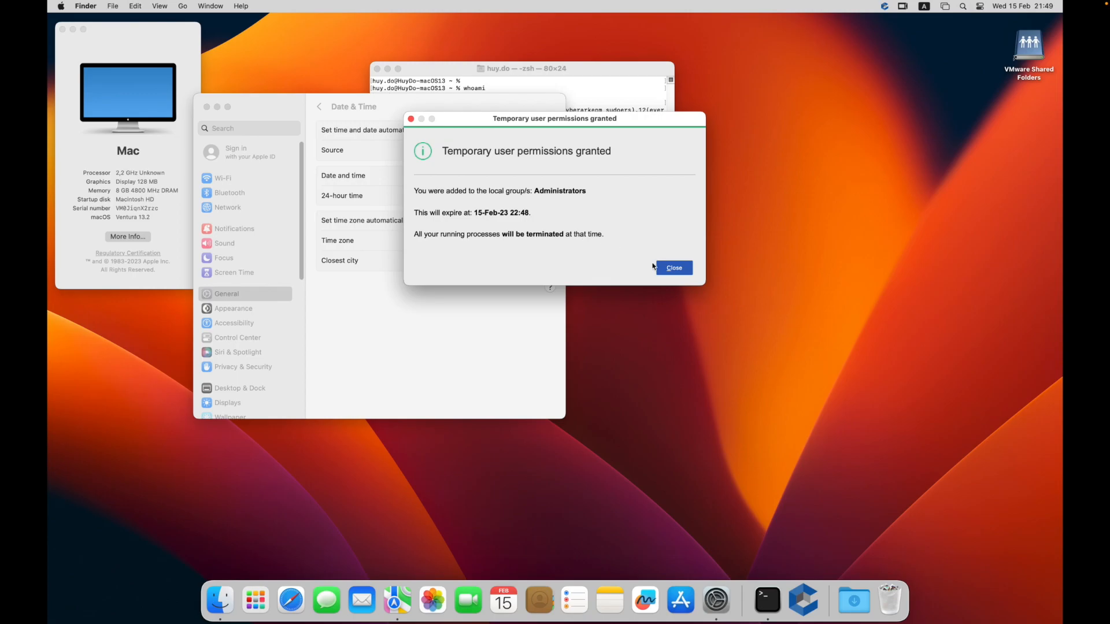
{"action": "left_click", "coordinate": [674, 267]}
{"action": "left_click", "coordinate": [622, 205]}
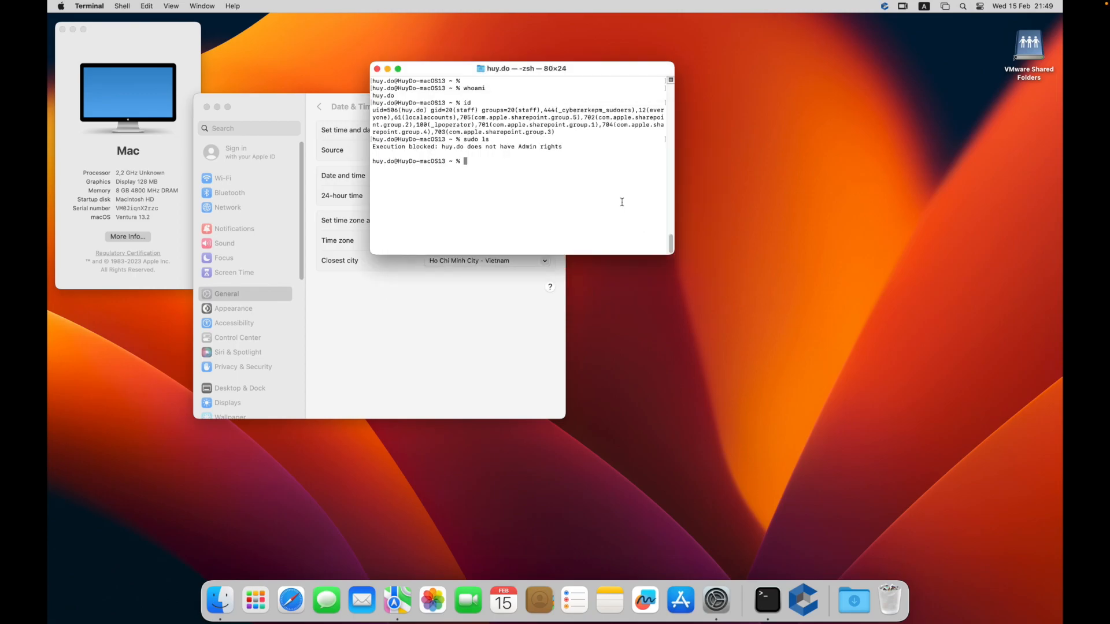
Step: Run whoami and id, then highlight the 80(admin) group in the id output
{"action": "type", "text": "whoami"}
{"action": "key", "text": "Return"}
{"action": "type", "text": "id"}
{"action": "key", "text": "Return"}
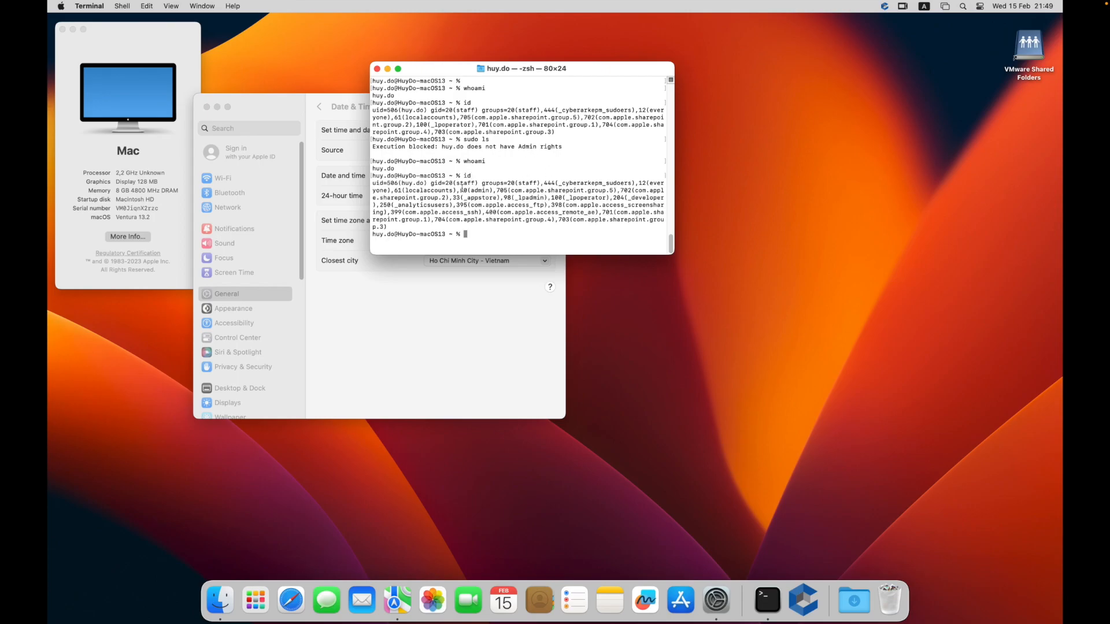
{"action": "left_click_drag", "start_coordinate": [462, 189], "coordinate": [491, 192]}
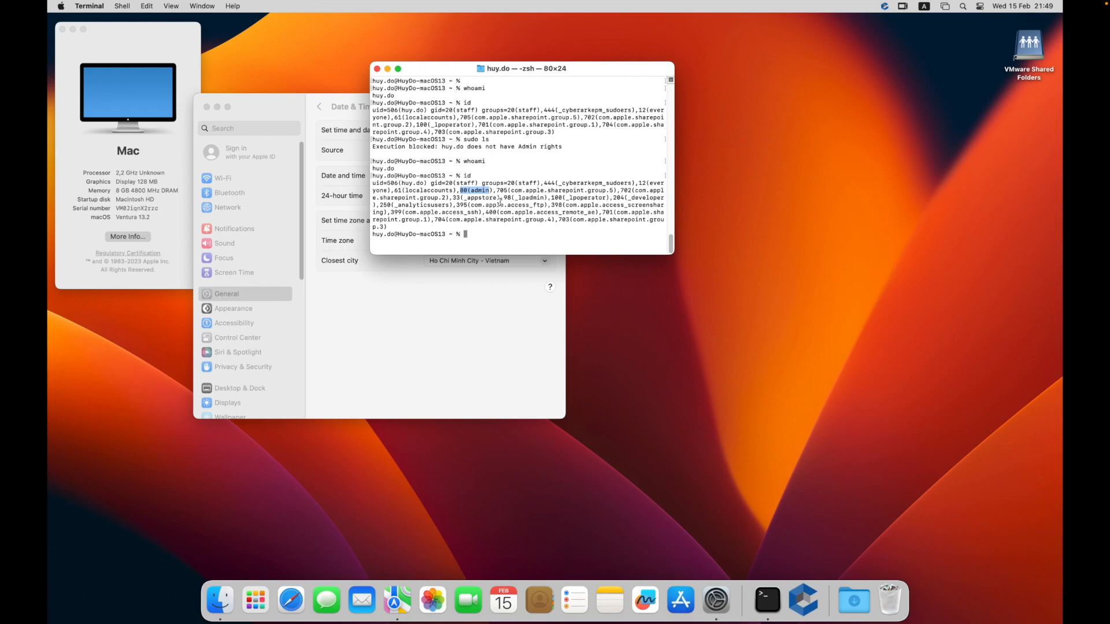
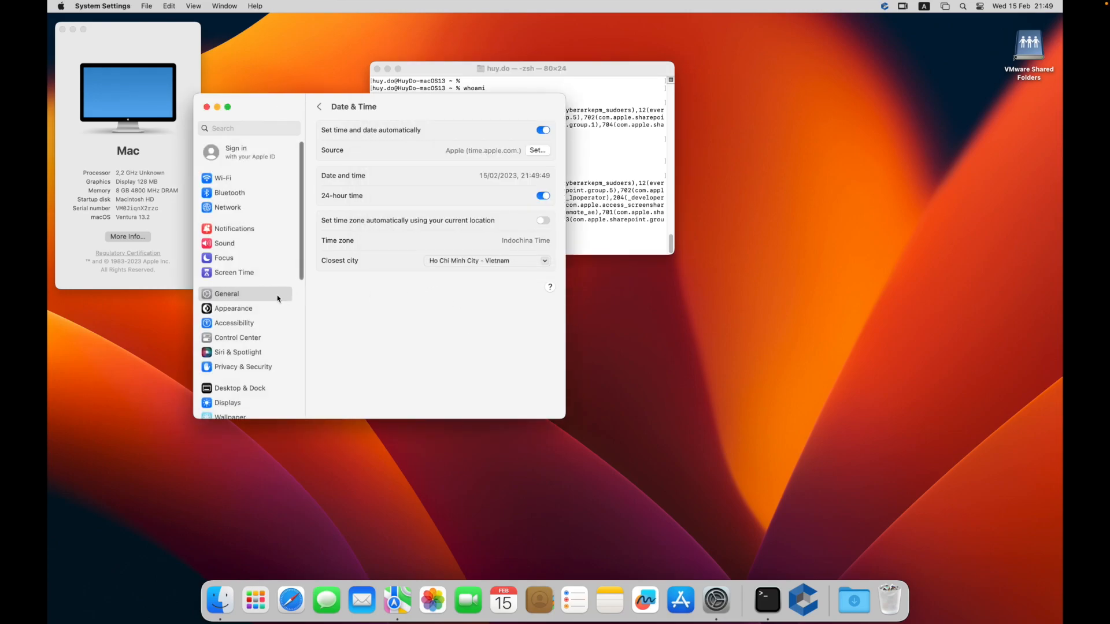
Step: Close and relaunch System Settings, then navigate to General > Date & Time
{"action": "left_click", "coordinate": [207, 107]}
{"action": "left_click", "coordinate": [716, 600]}
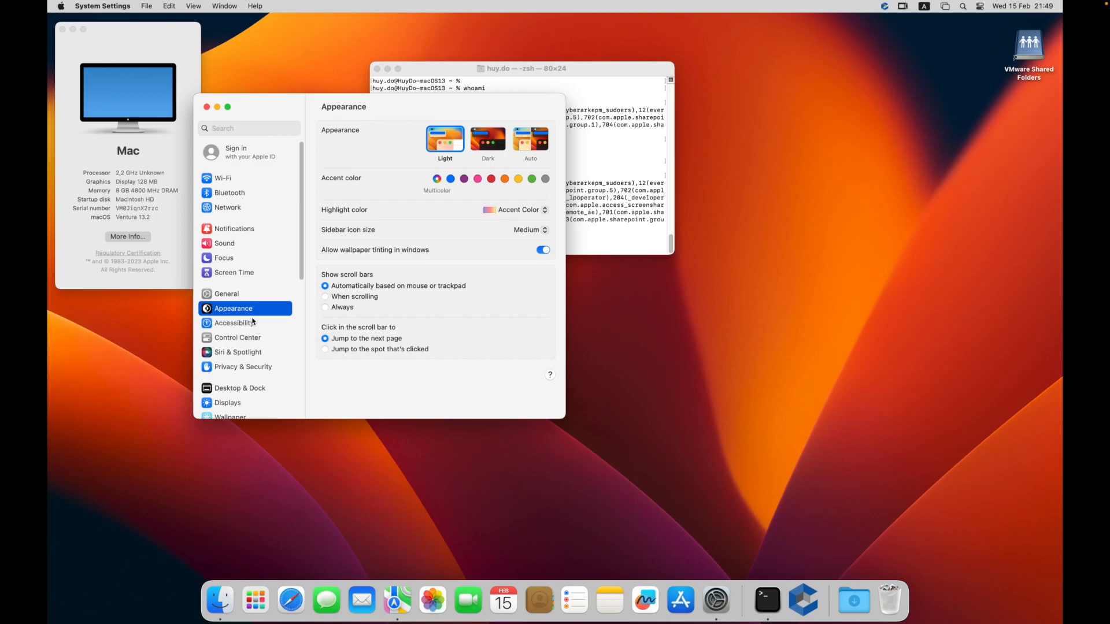
{"action": "left_click", "coordinate": [247, 297]}
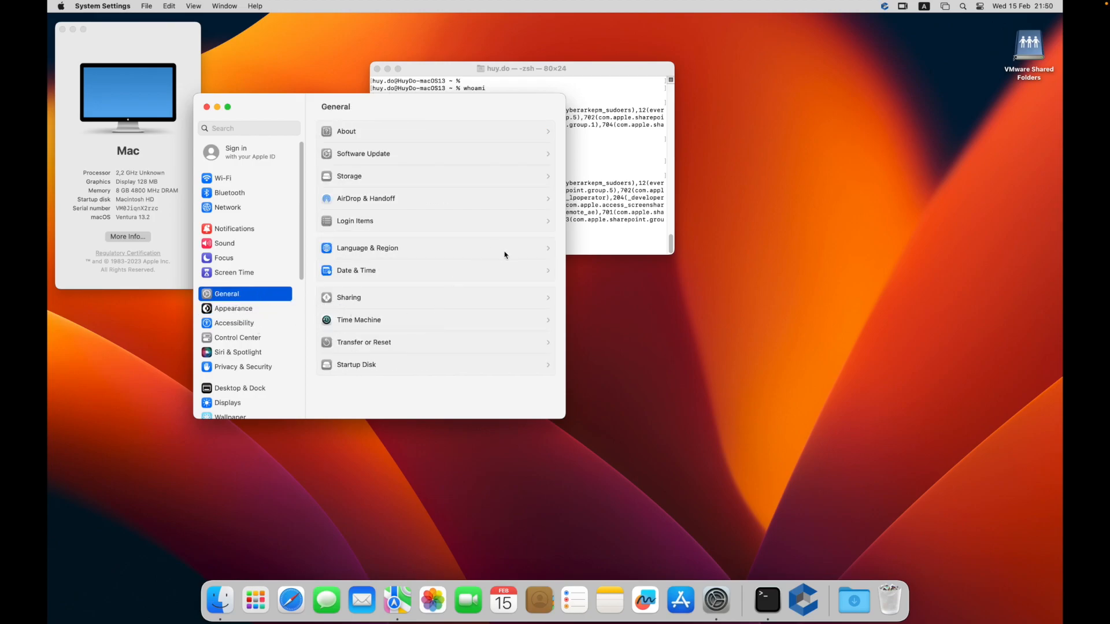
{"action": "left_click", "coordinate": [519, 279]}
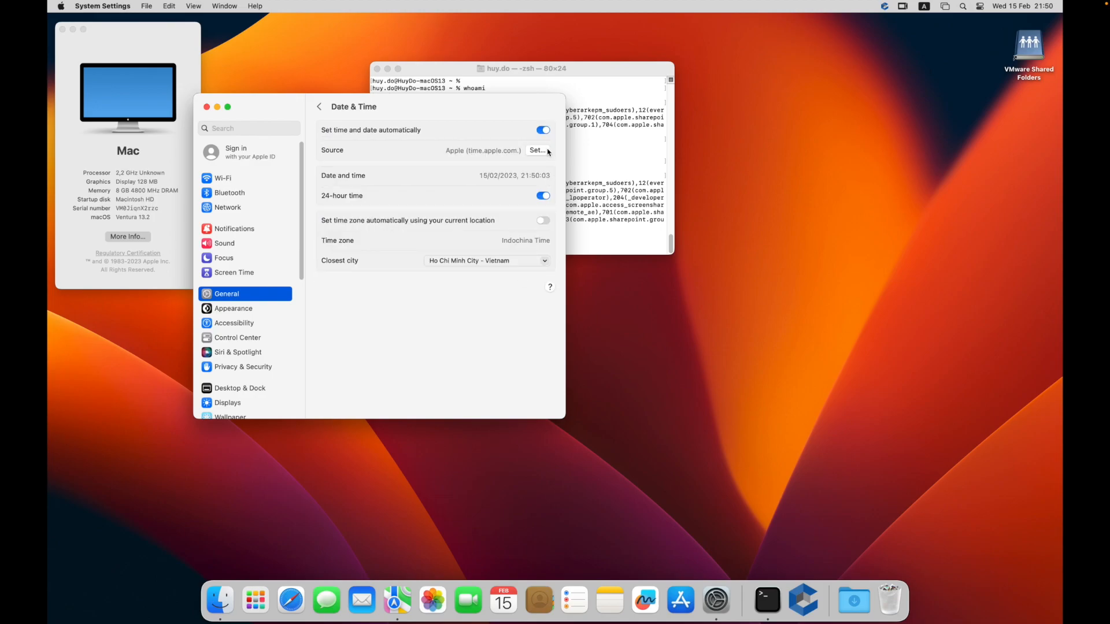
Step: Toggle 'Set time and date automatically' off after entering an administrator's user name and password, then toggle it back on
{"action": "left_click", "coordinate": [545, 132]}
{"action": "left_click_drag", "start_coordinate": [579, 215], "coordinate": [496, 215]}
{"action": "type", "text": "huy.do"}
{"action": "key", "text": "Tab"}
{"action": "type", "text": "●●●●●●●●●●●●"}
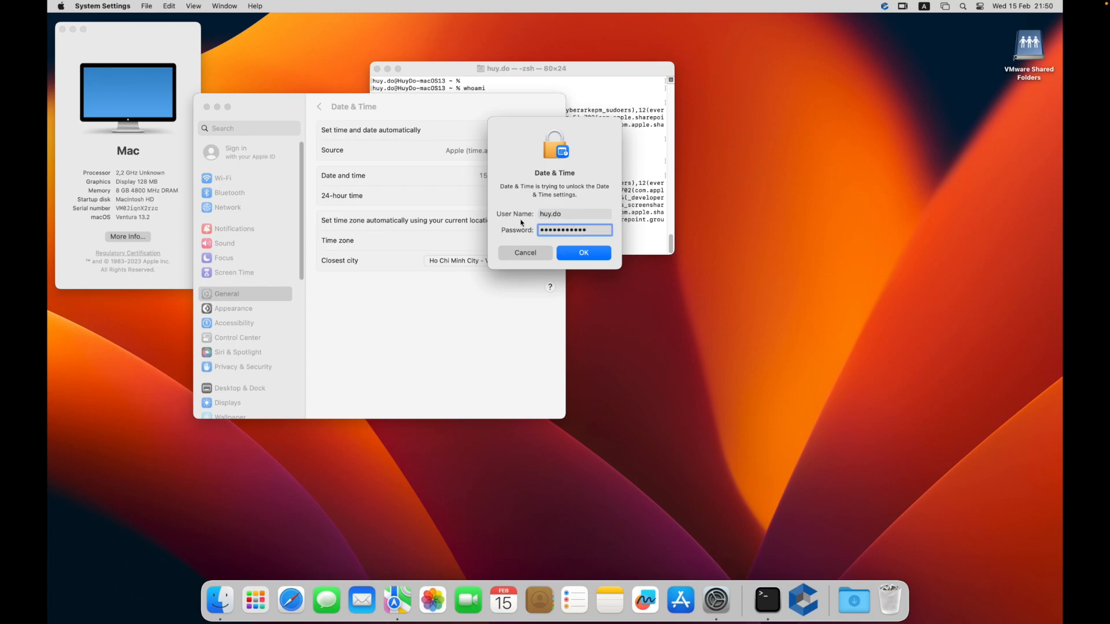
{"action": "left_click", "coordinate": [578, 254]}
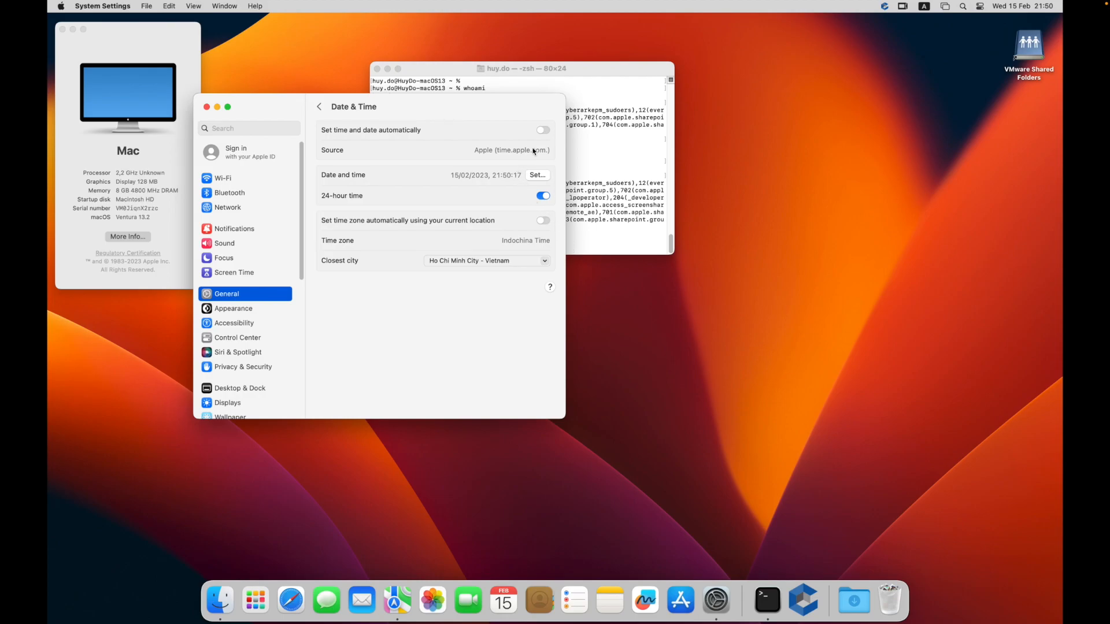
{"action": "left_click", "coordinate": [543, 130]}
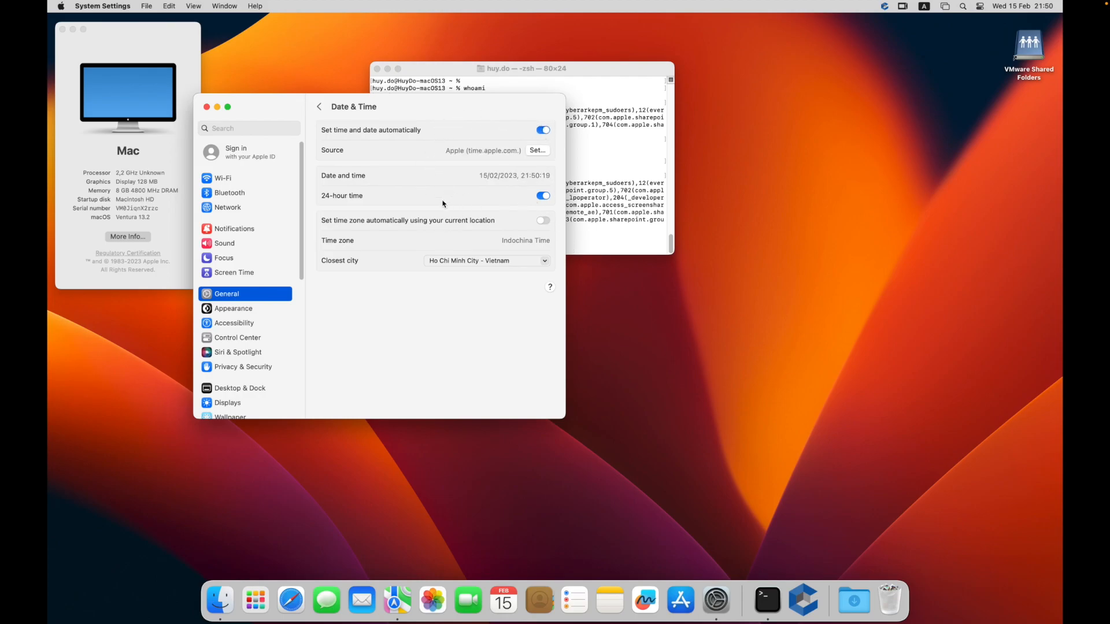